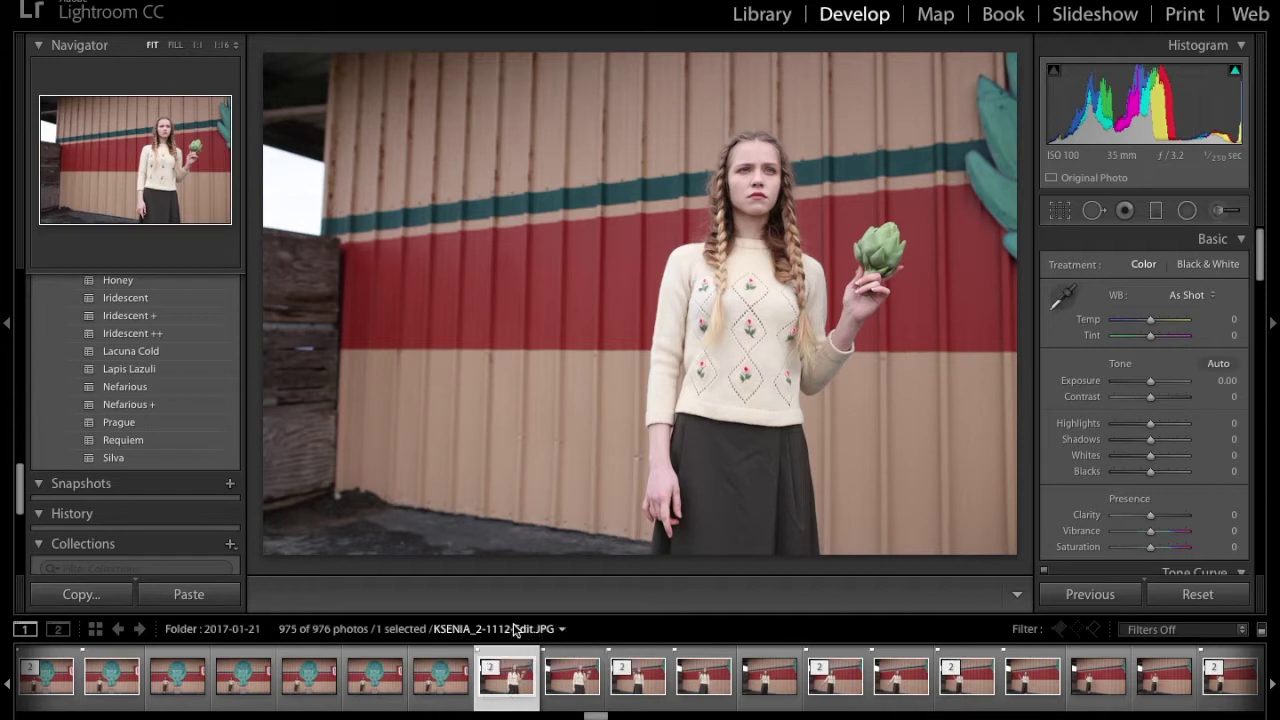
# Cmd/Ctrl-select the five filmstrip shots of the woman with the artichoke by the striped wall.
pyautogui.keyDown('ctrl'); pyautogui.click(642, 690); pyautogui.keyUp('ctrl')
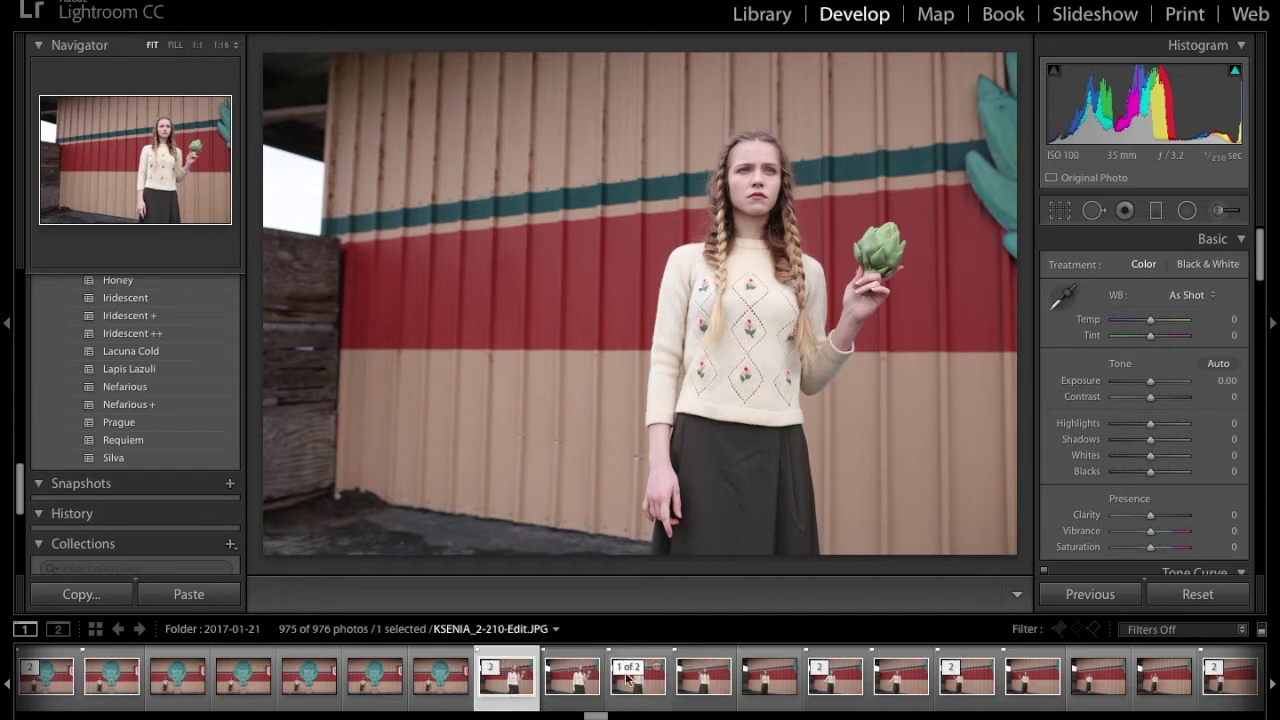
pyautogui.keyDown('ctrl'); pyautogui.click(820, 690); pyautogui.keyUp('ctrl')
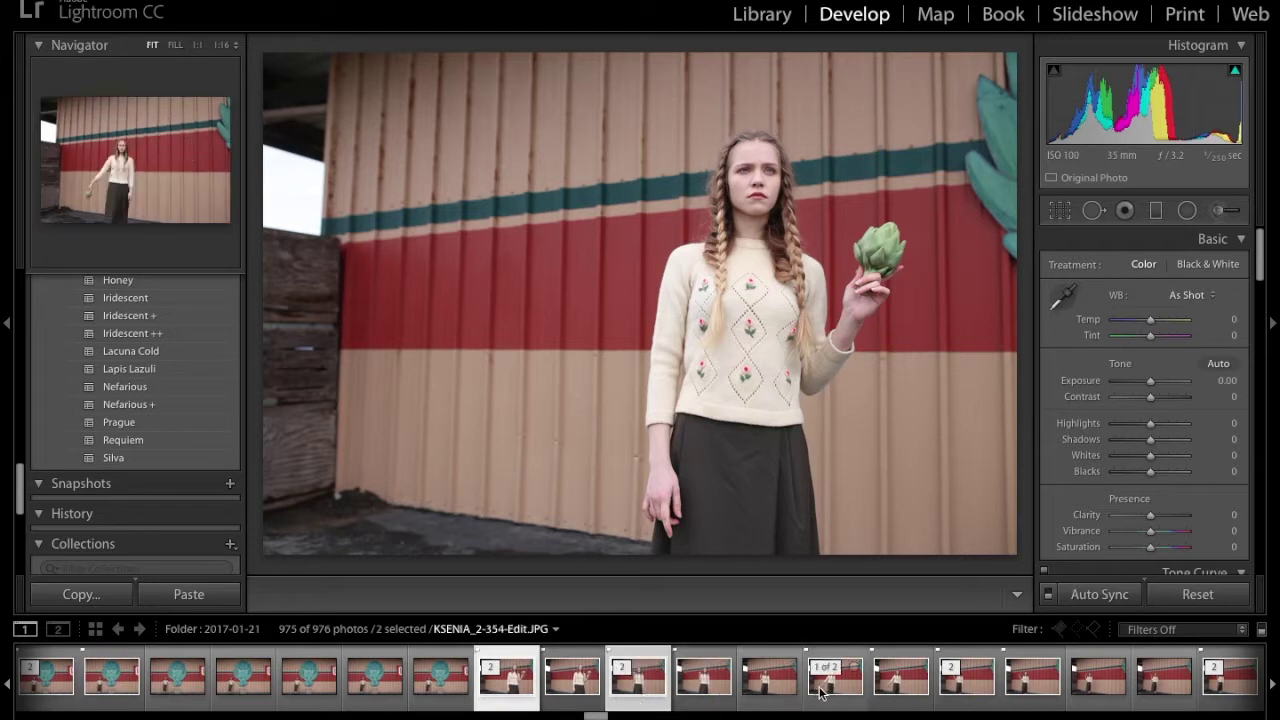
pyautogui.scroll(-3, 820, 690)
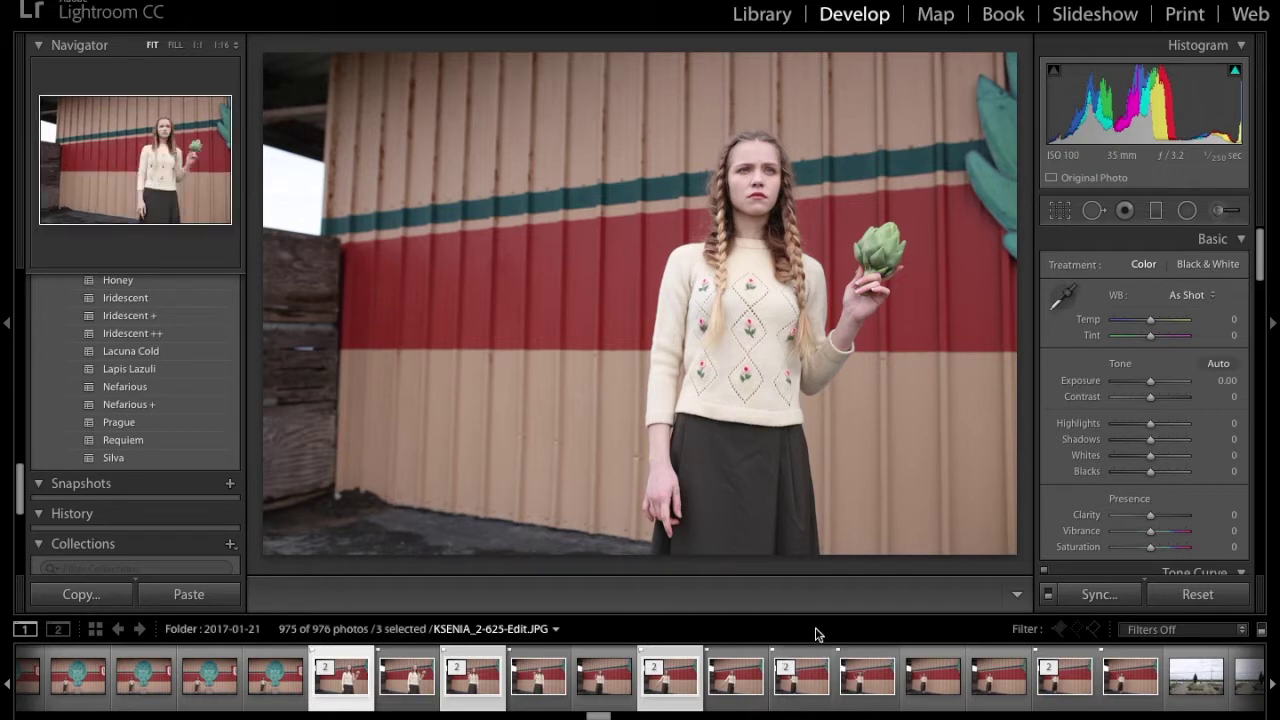
pyautogui.keyDown('ctrl'); pyautogui.click(820, 690); pyautogui.keyUp('ctrl')
pyautogui.keyDown('ctrl'); pyautogui.click(1068, 684); pyautogui.keyUp('ctrl')
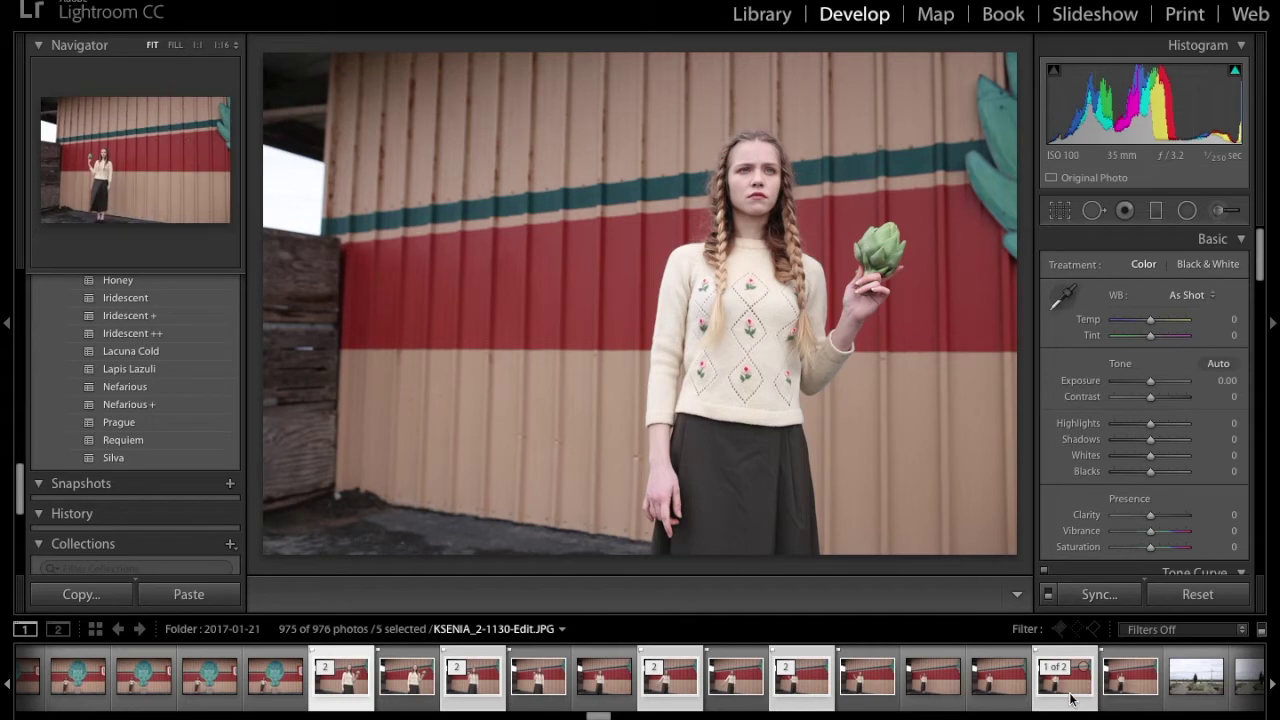
# Open the five selected photos as layers in Photoshop via Edit In, accepting the plug-in warning.
pyautogui.rightClick(1070, 698)
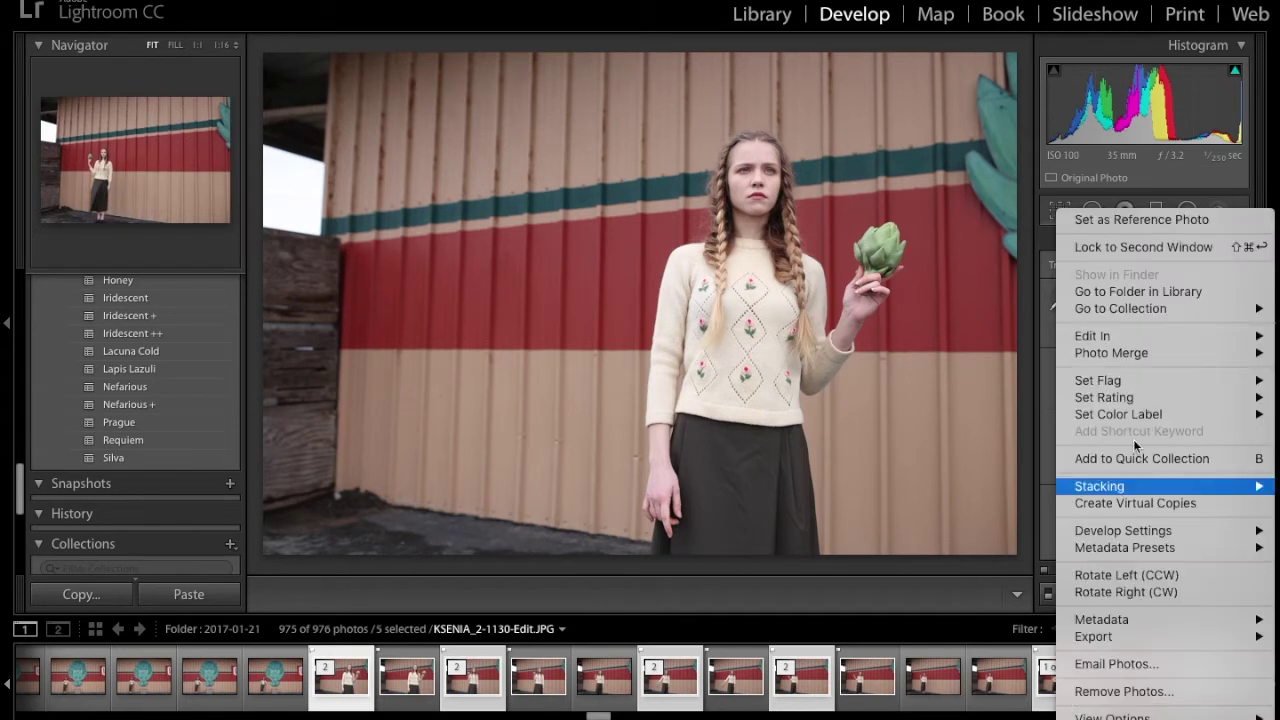
pyautogui.moveTo(1147, 338)
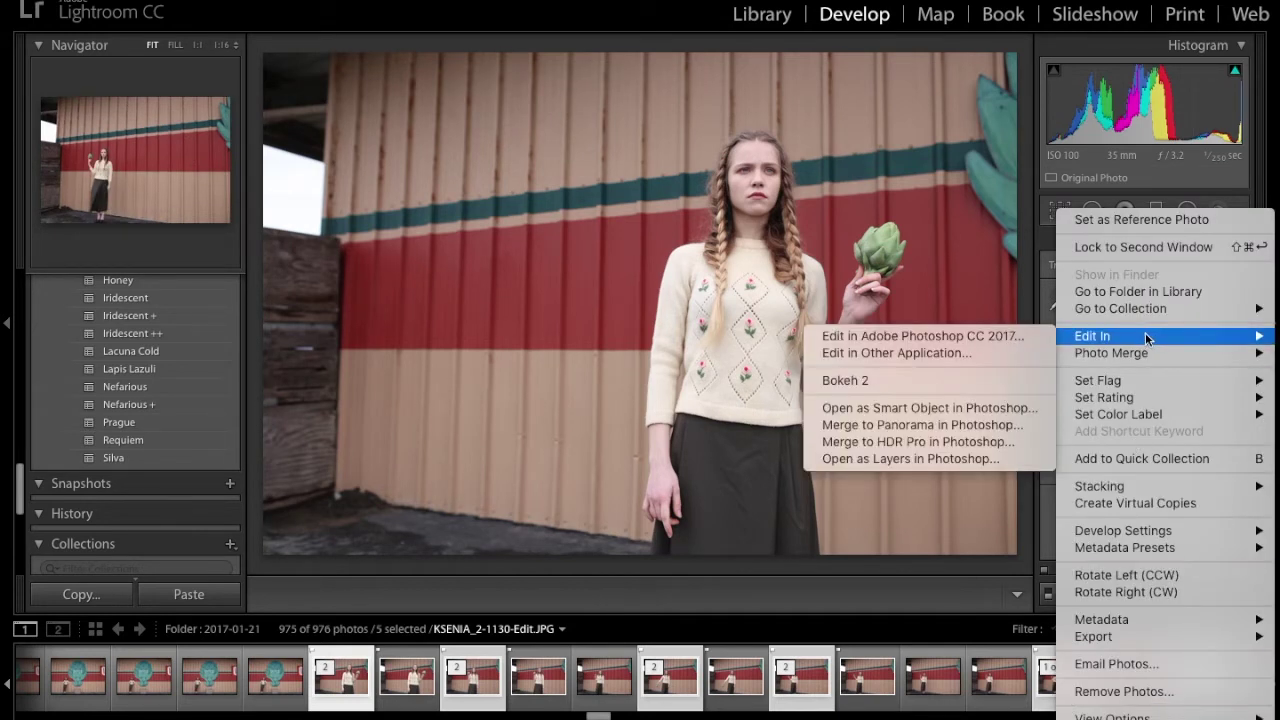
pyautogui.click(916, 460)
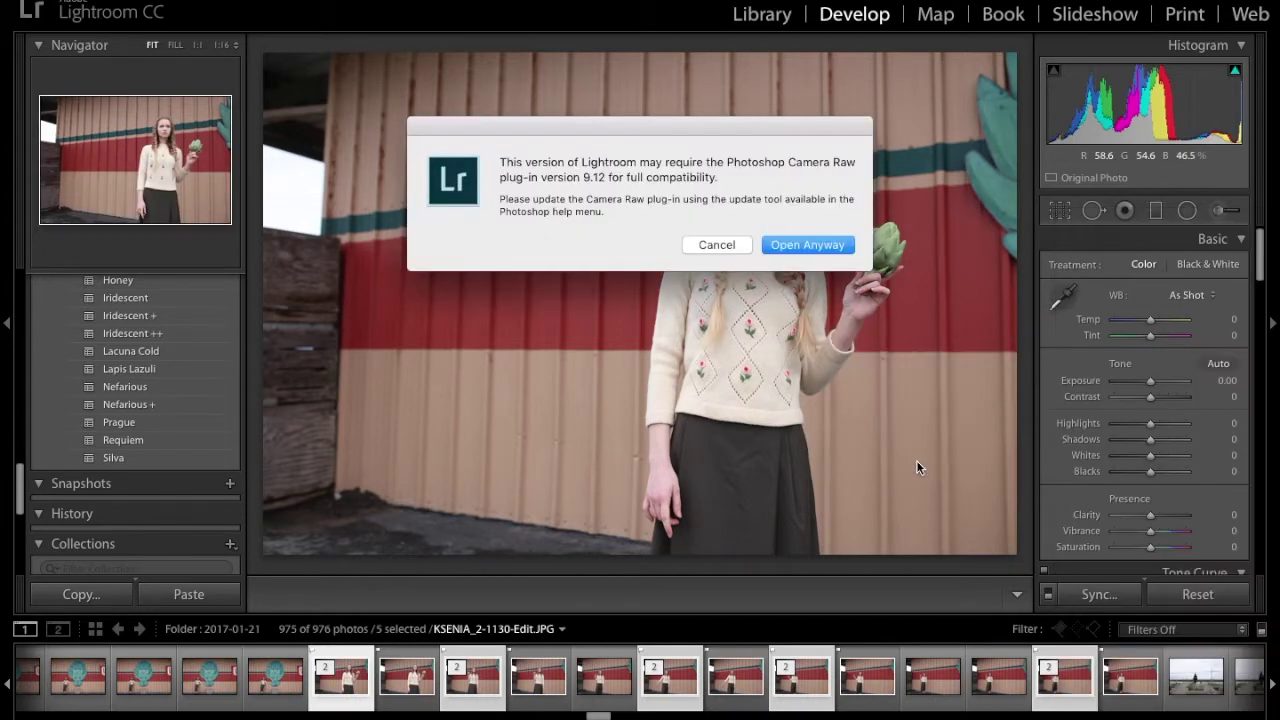
pyautogui.click(788, 243)
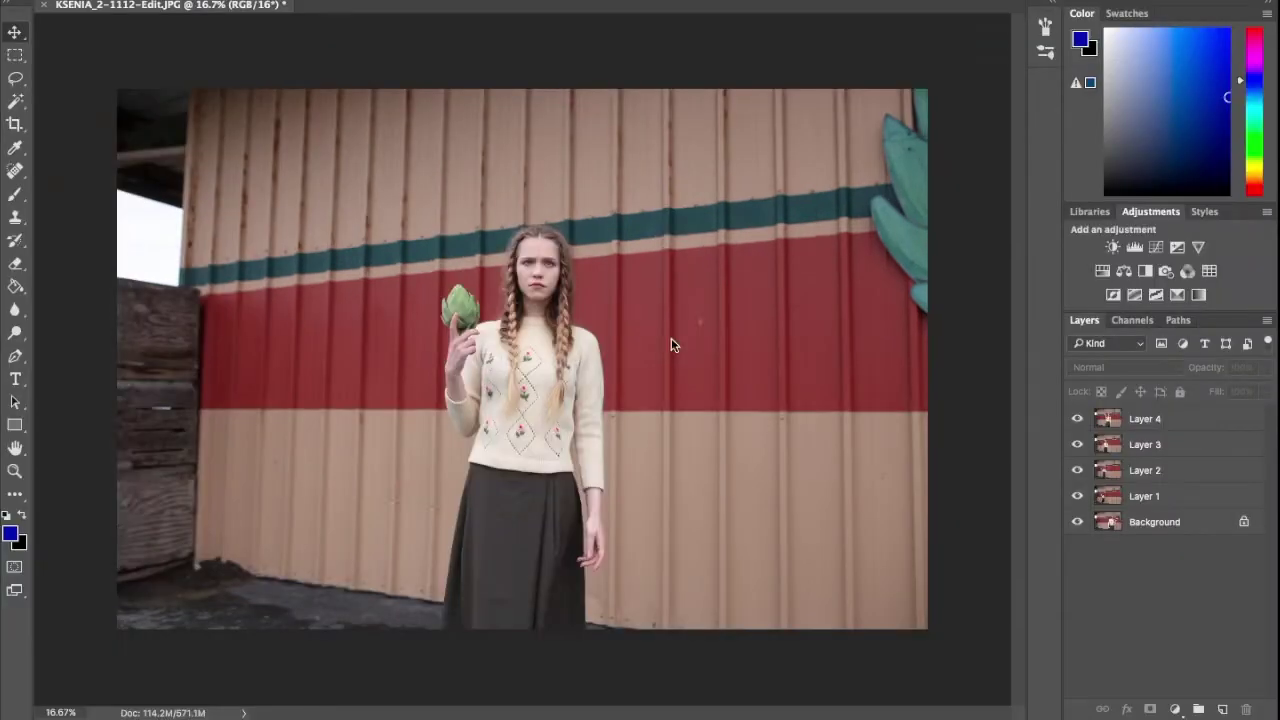
# Convert the Background into a regular layer named Layer 0 with Layer from Background.
pyautogui.rightClick(1143, 524)
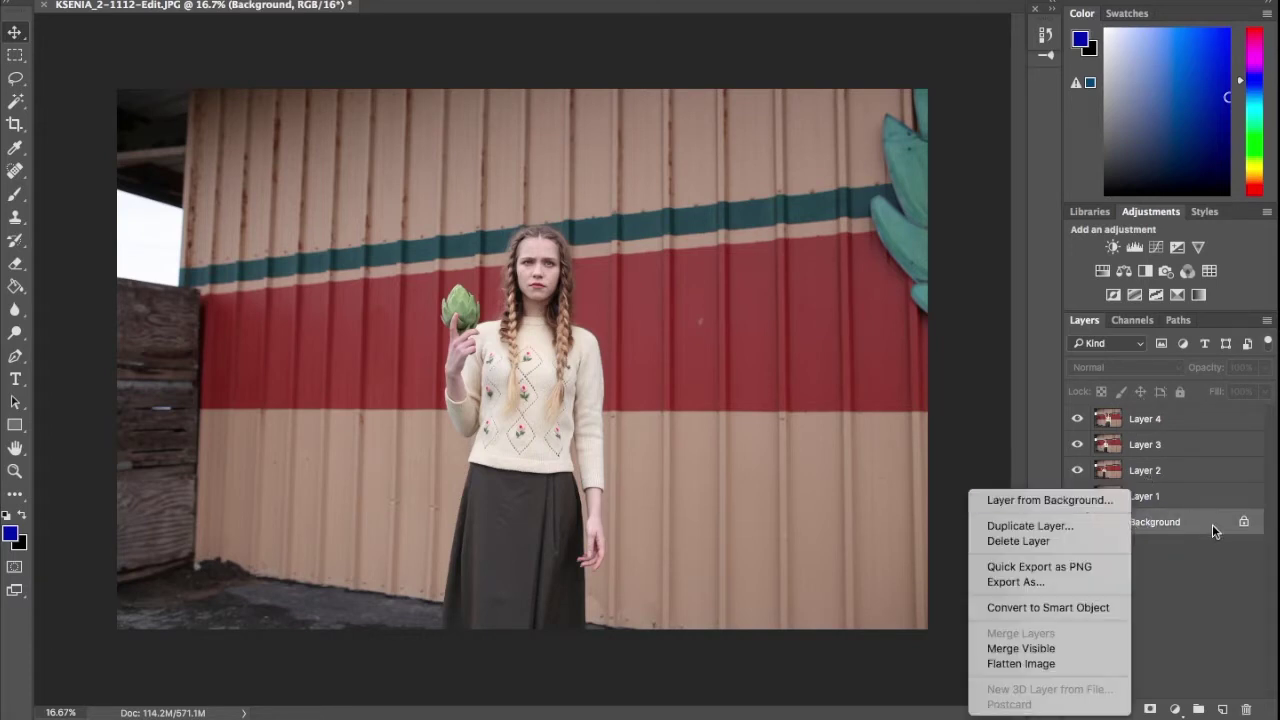
pyautogui.click(1057, 505)
pyautogui.press('Return')
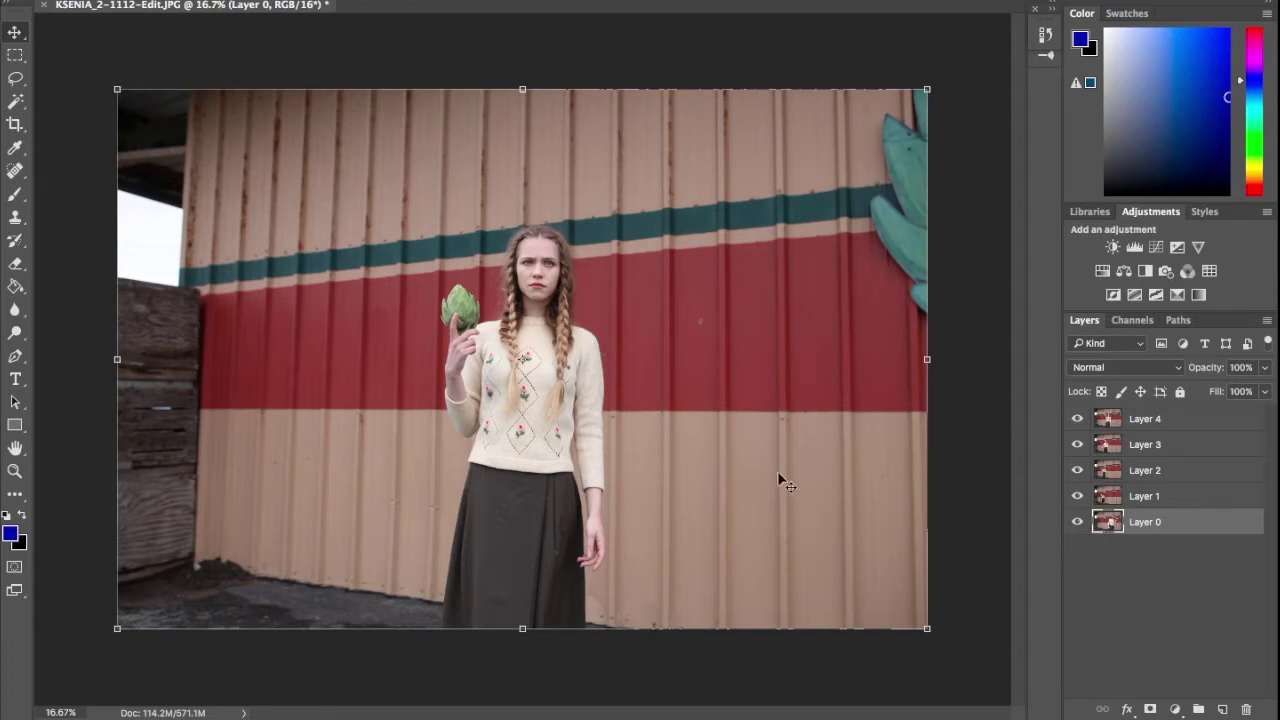
# Select all five layers and lower their opacity to 35%.
pyautogui.keyDown('shift'); pyautogui.click(1148, 426); pyautogui.keyUp('shift')
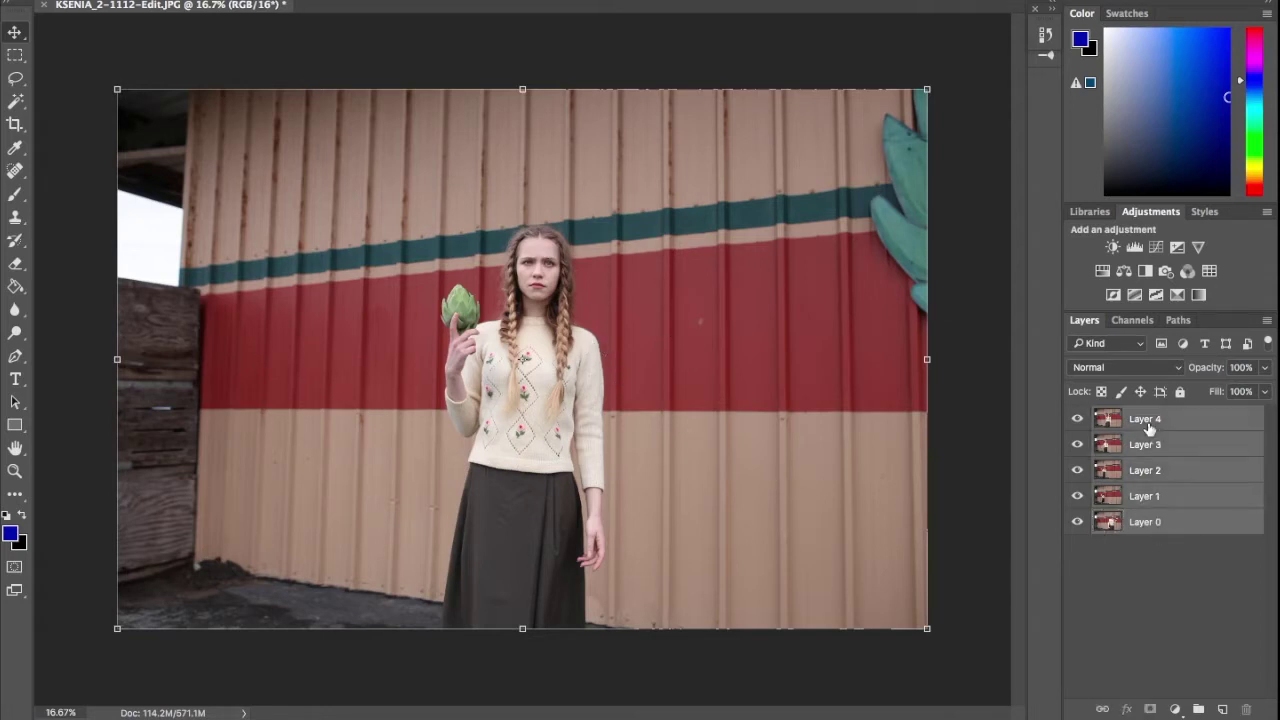
pyautogui.click(1266, 369)
pyautogui.moveTo(1264, 388); pyautogui.dragTo(1212, 391)
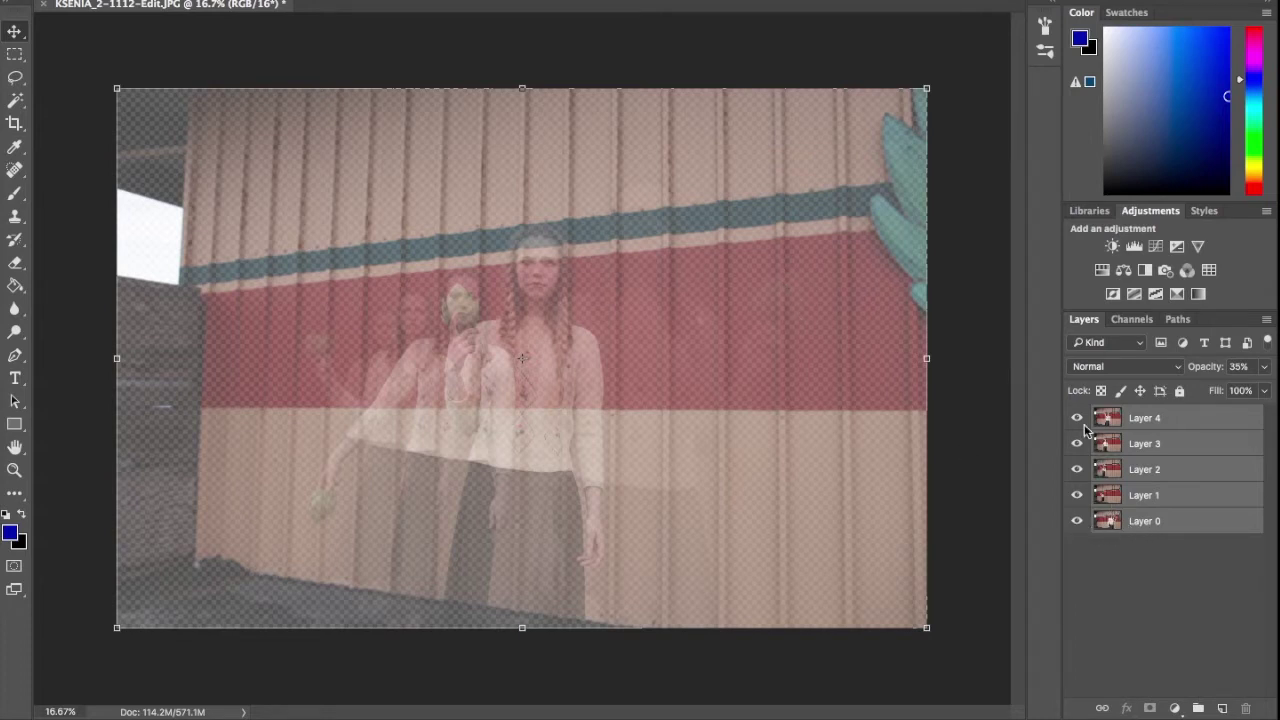
# Hide and reshow Layers 1–4 to compare the poses, then select Layer 1.
pyautogui.moveTo(1077, 418); pyautogui.dragTo(1079, 498)
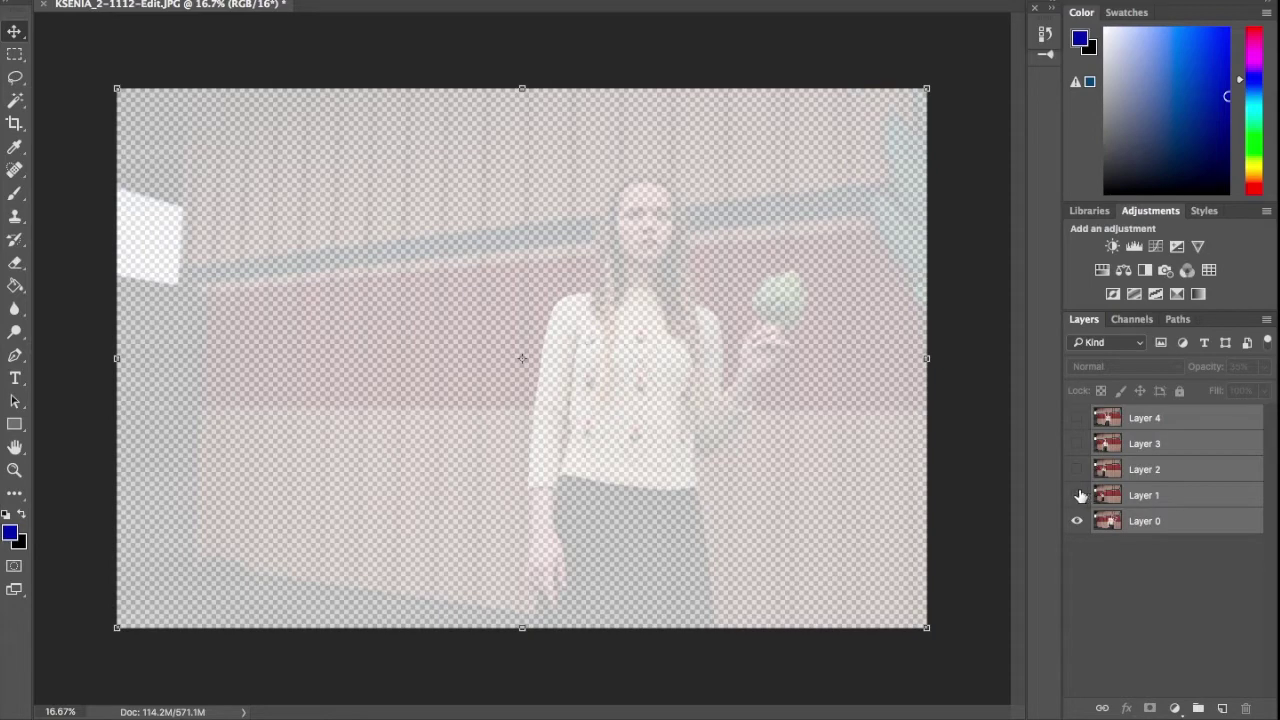
pyautogui.moveTo(1077, 495); pyautogui.dragTo(1079, 422)
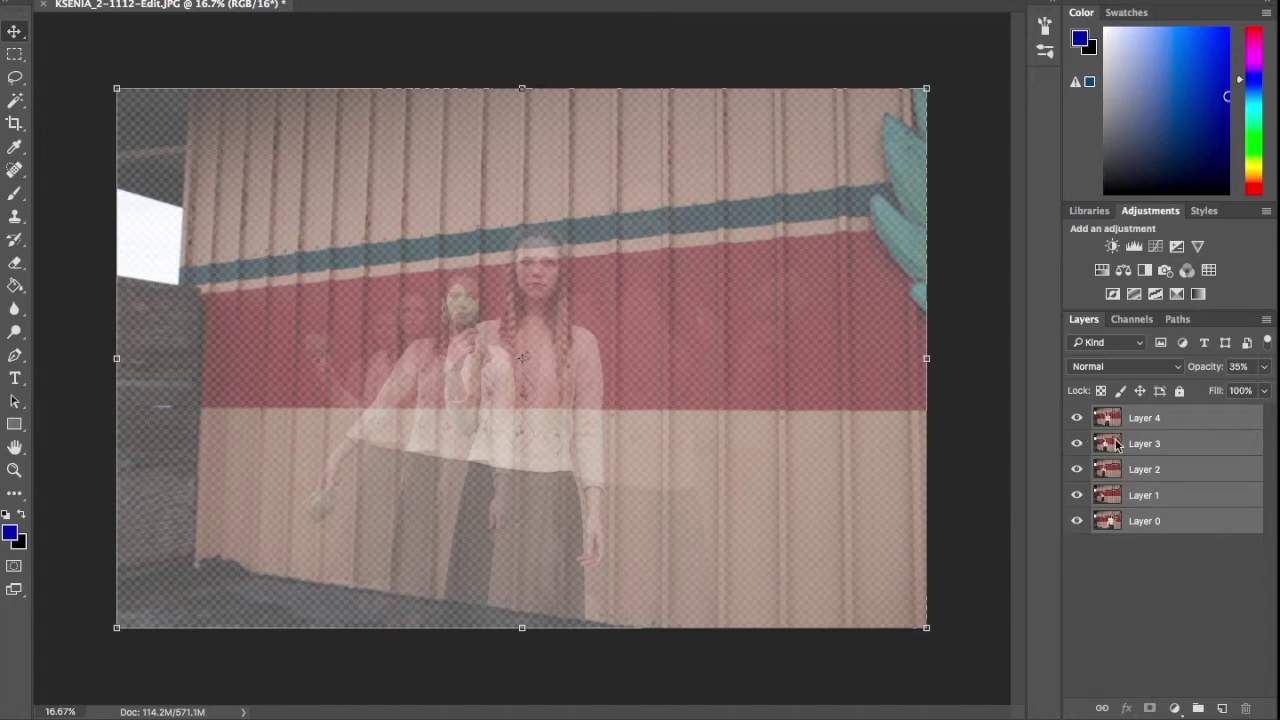
pyautogui.click(1135, 494)
# Hide Layers 4, 3 and 2, then drag Layer 1 to the top of the stack.
pyautogui.click(1077, 418)
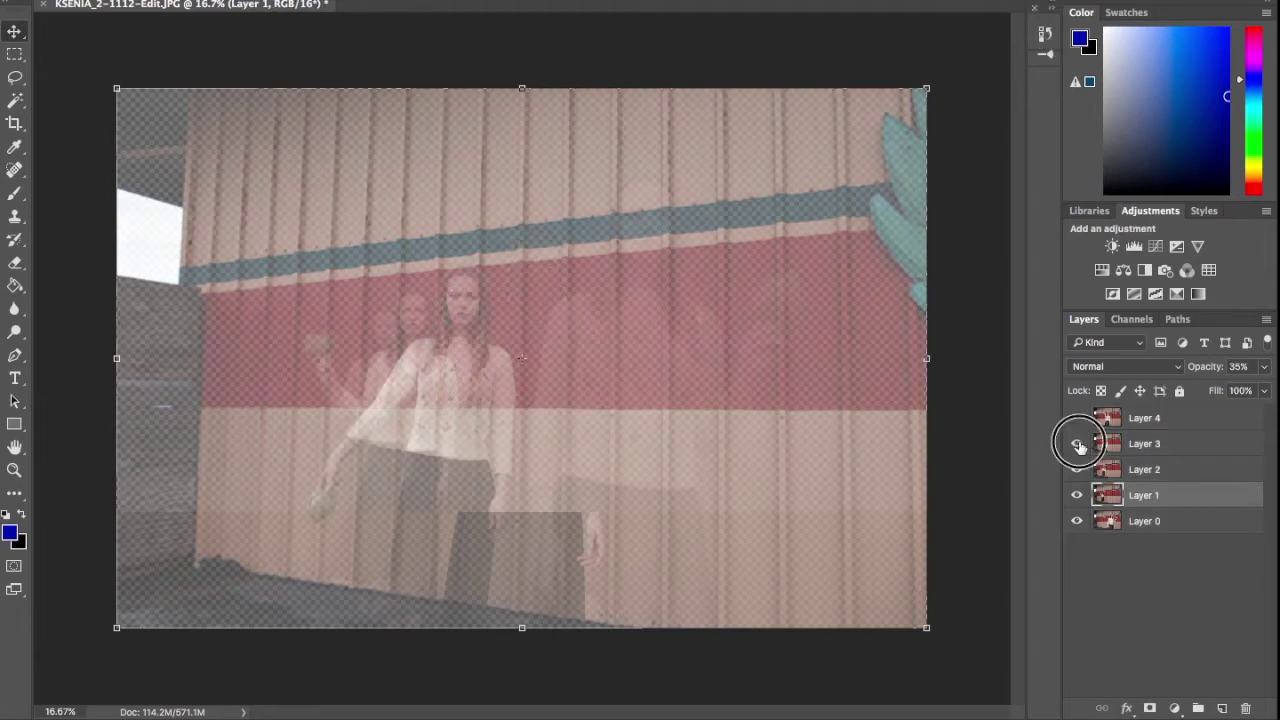
pyautogui.click(1077, 443)
pyautogui.click(1077, 469)
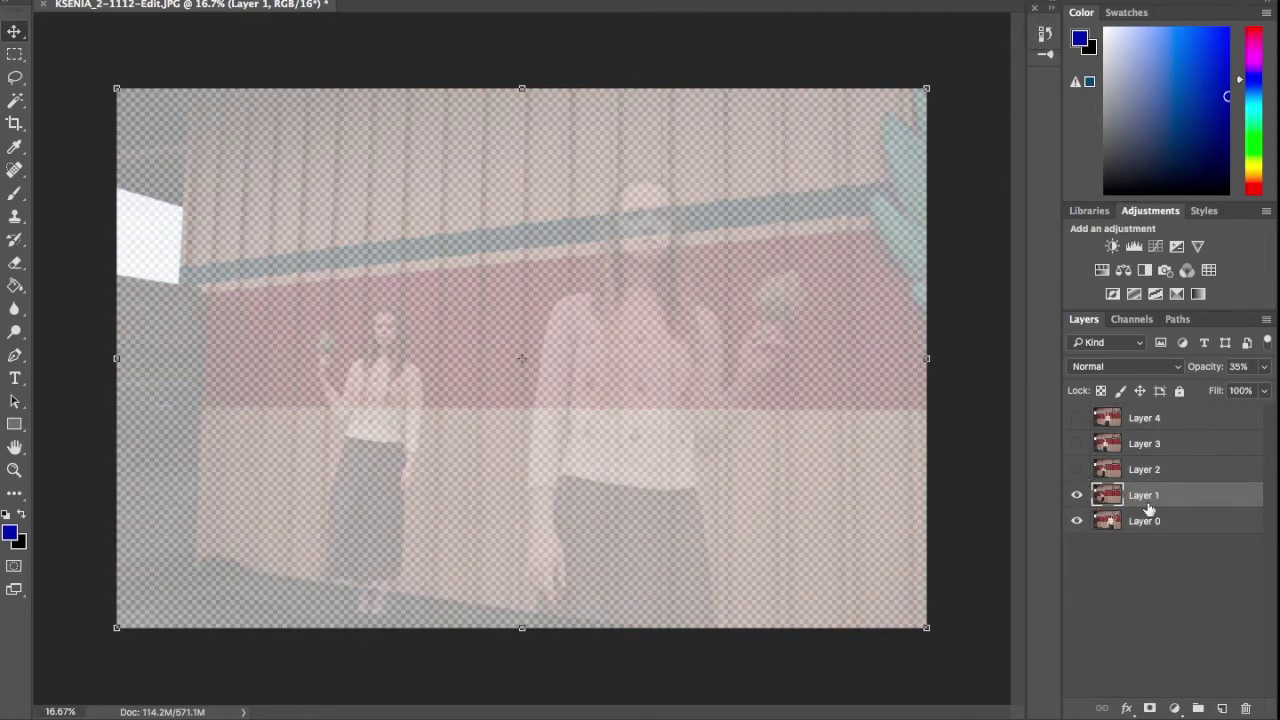
pyautogui.click(1144, 497)
pyautogui.moveTo(1144, 497); pyautogui.dragTo(1140, 412)
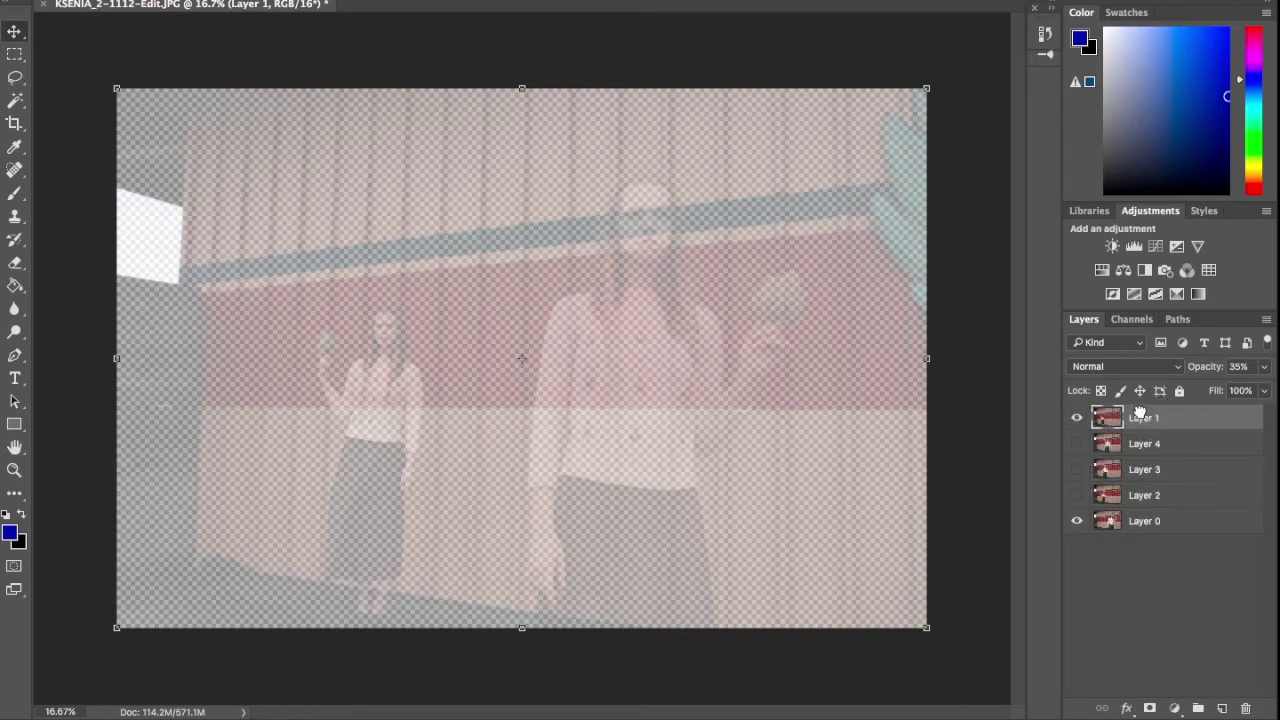
# Move Layer 2 just below Layer 1 and Layer 3 above Layer 4, then show all layers.
pyautogui.click(1143, 497)
pyautogui.moveTo(1077, 443); pyautogui.dragTo(1077, 417)
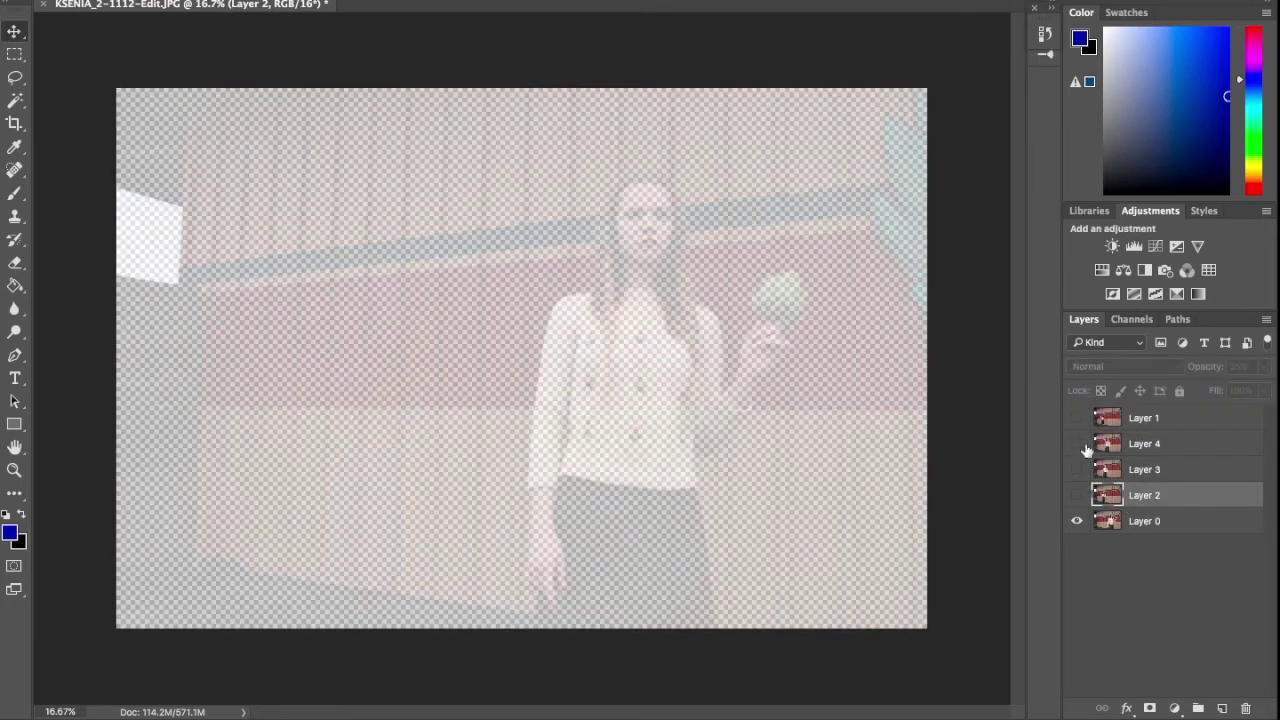
pyautogui.click(1077, 494)
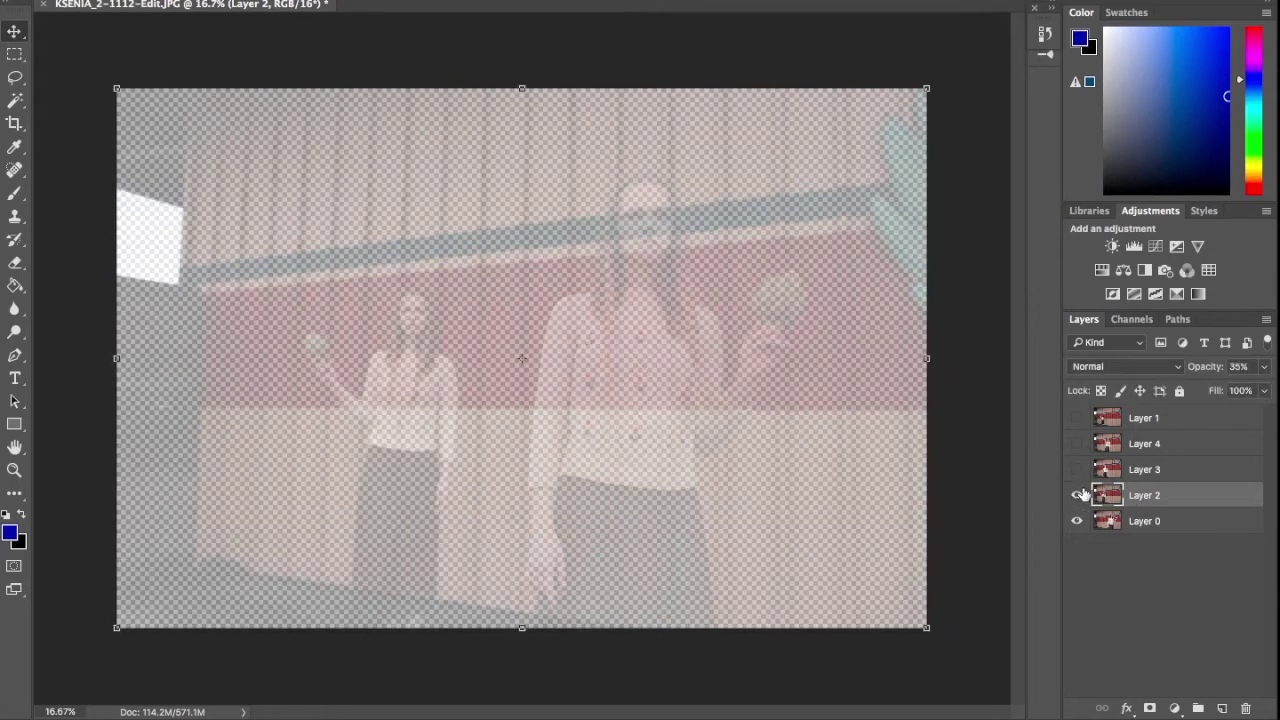
pyautogui.click(1077, 494)
pyautogui.moveTo(1143, 495); pyautogui.dragTo(1144, 441)
pyautogui.moveTo(1138, 498); pyautogui.dragTo(1122, 457)
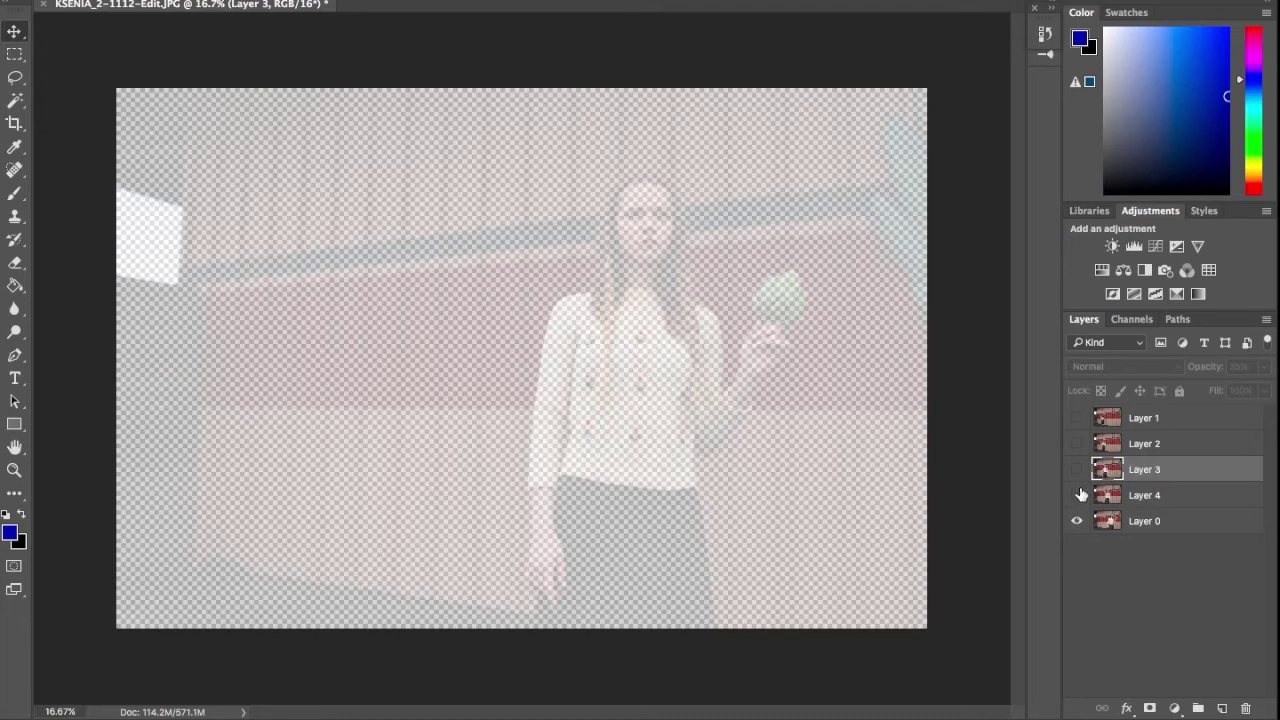
pyautogui.moveTo(1080, 495); pyautogui.dragTo(1076, 428)
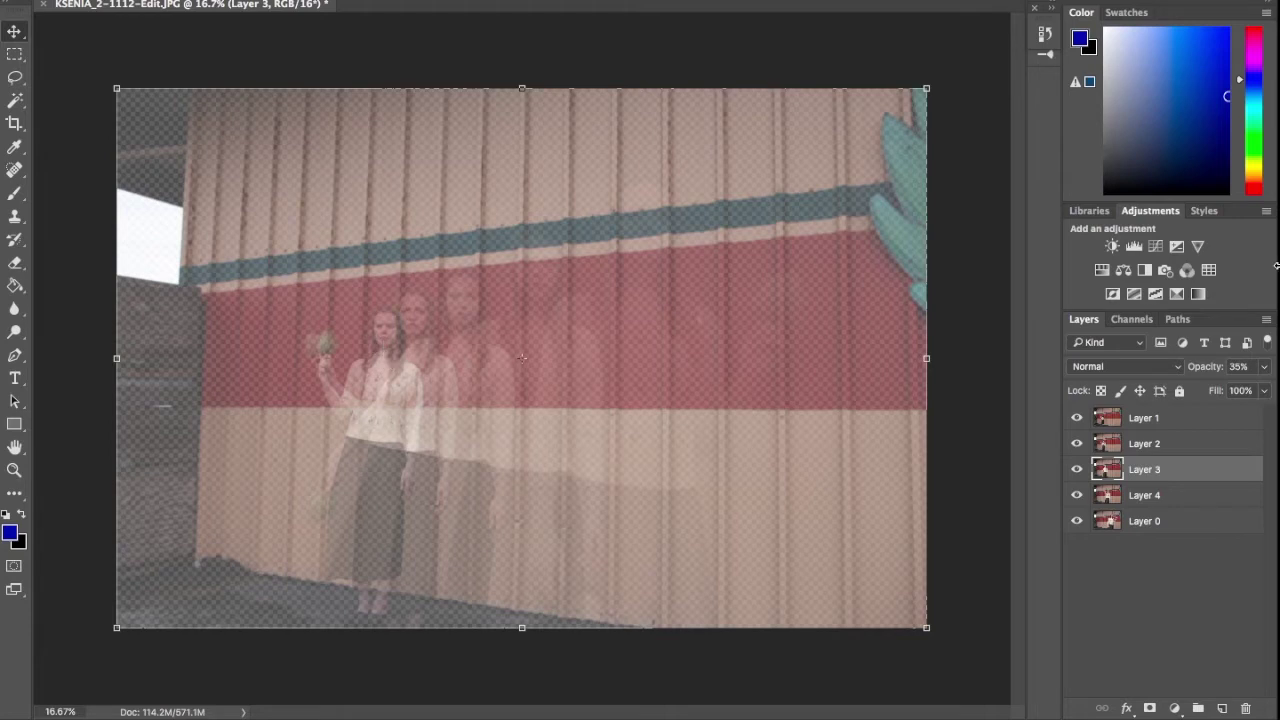
# With the Move tool, shift Layer 1's woman left along the wall.
pyautogui.click(1138, 445)
pyautogui.click(1133, 424)
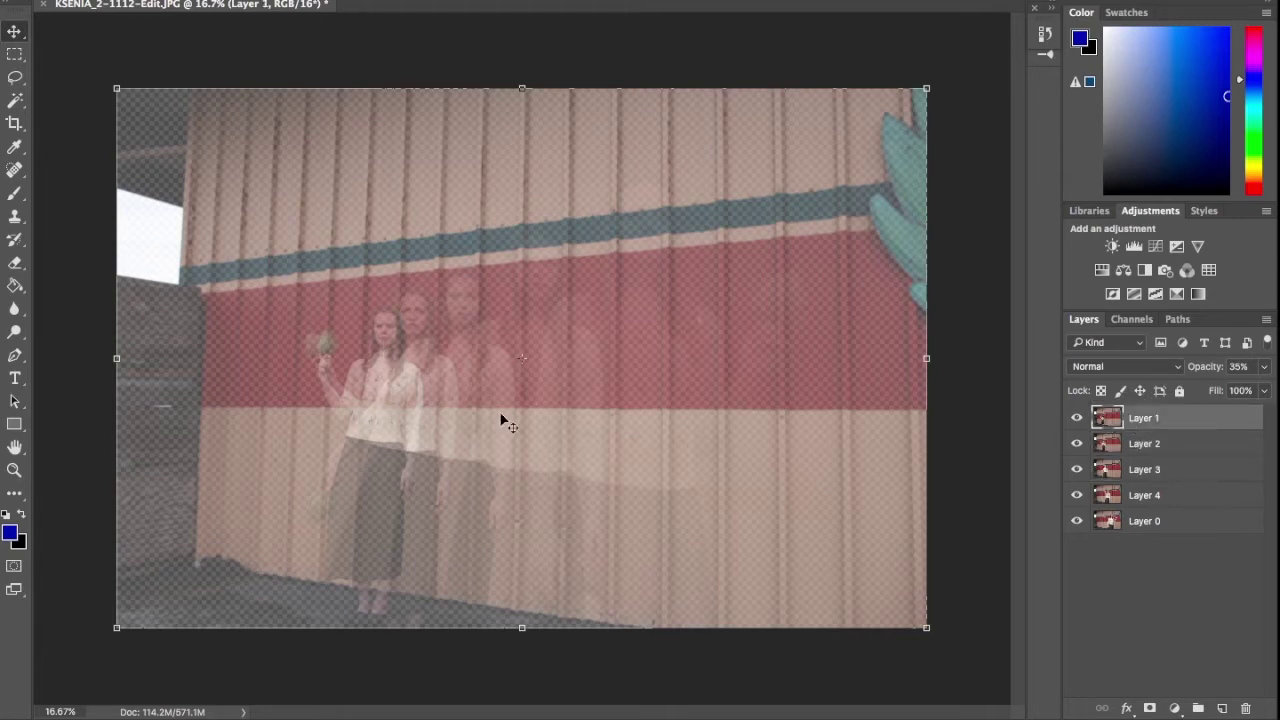
pyautogui.moveTo(474, 397); pyautogui.dragTo(432, 394)
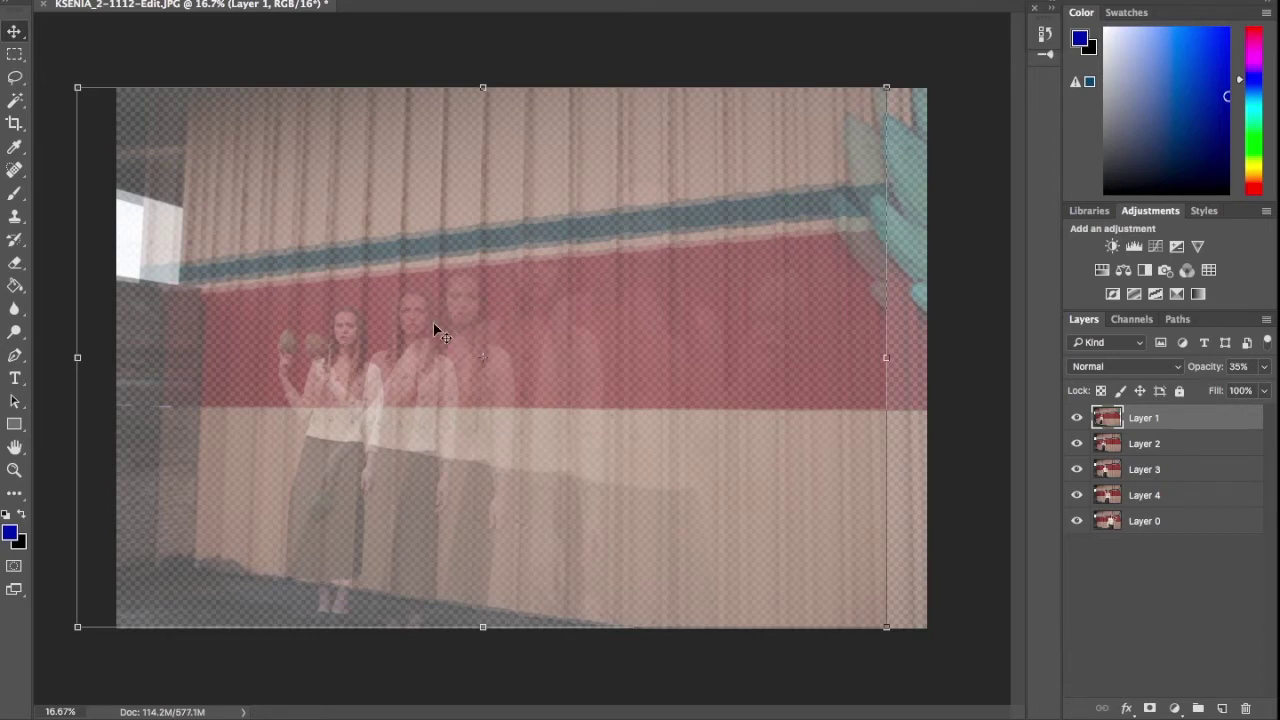
pyautogui.moveTo(364, 328); pyautogui.dragTo(334, 329)
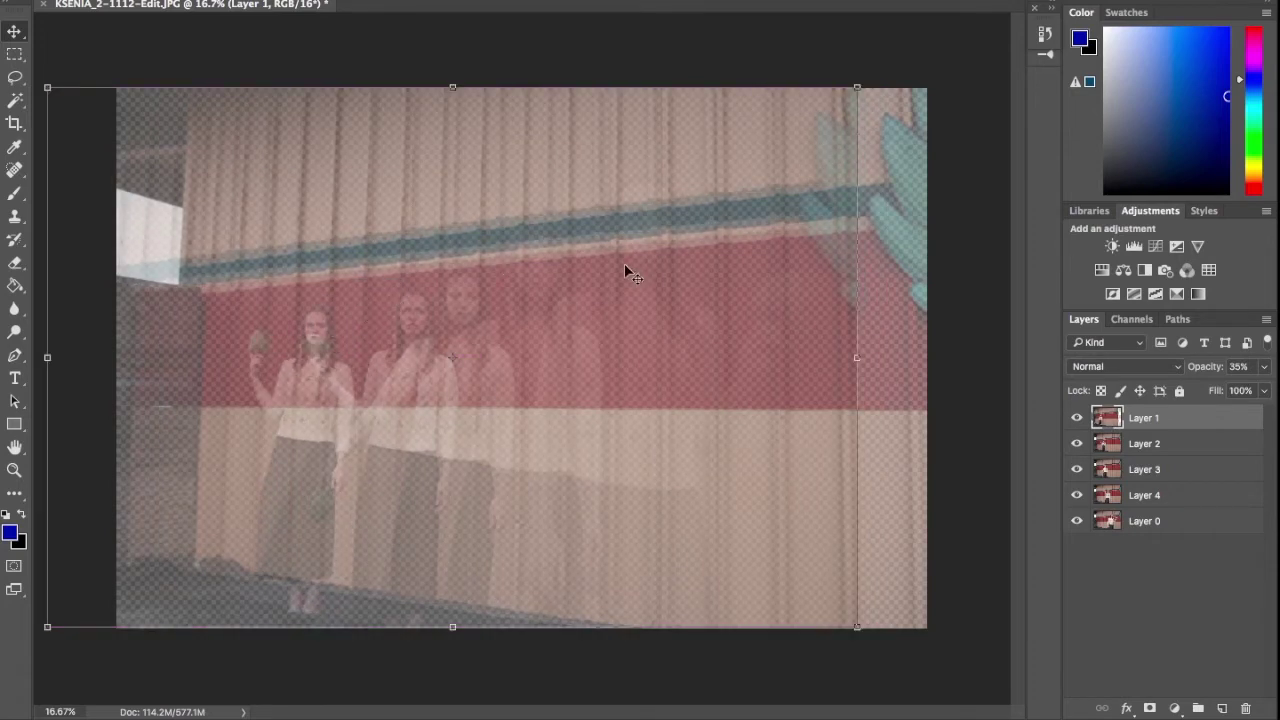
# Nudge Layer 2 left and back right until its wall aligns with the others.
pyautogui.click(1150, 452)
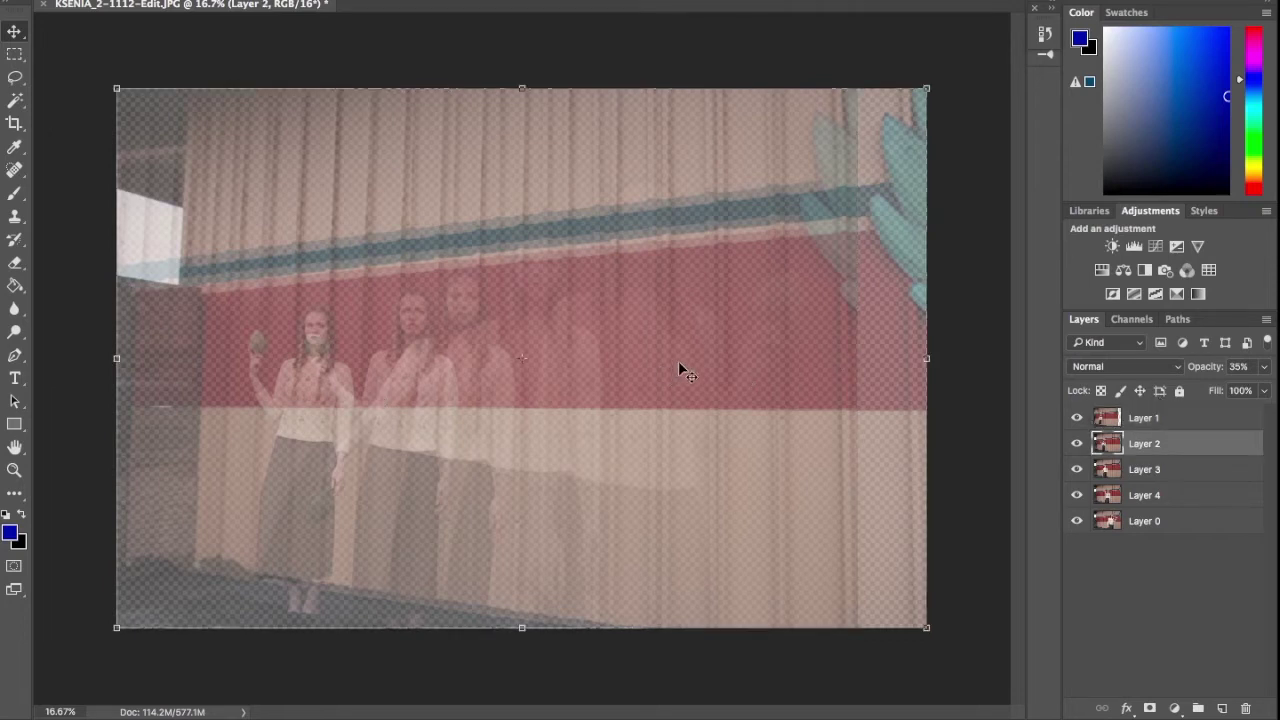
pyautogui.moveTo(678, 364); pyautogui.dragTo(632, 366)
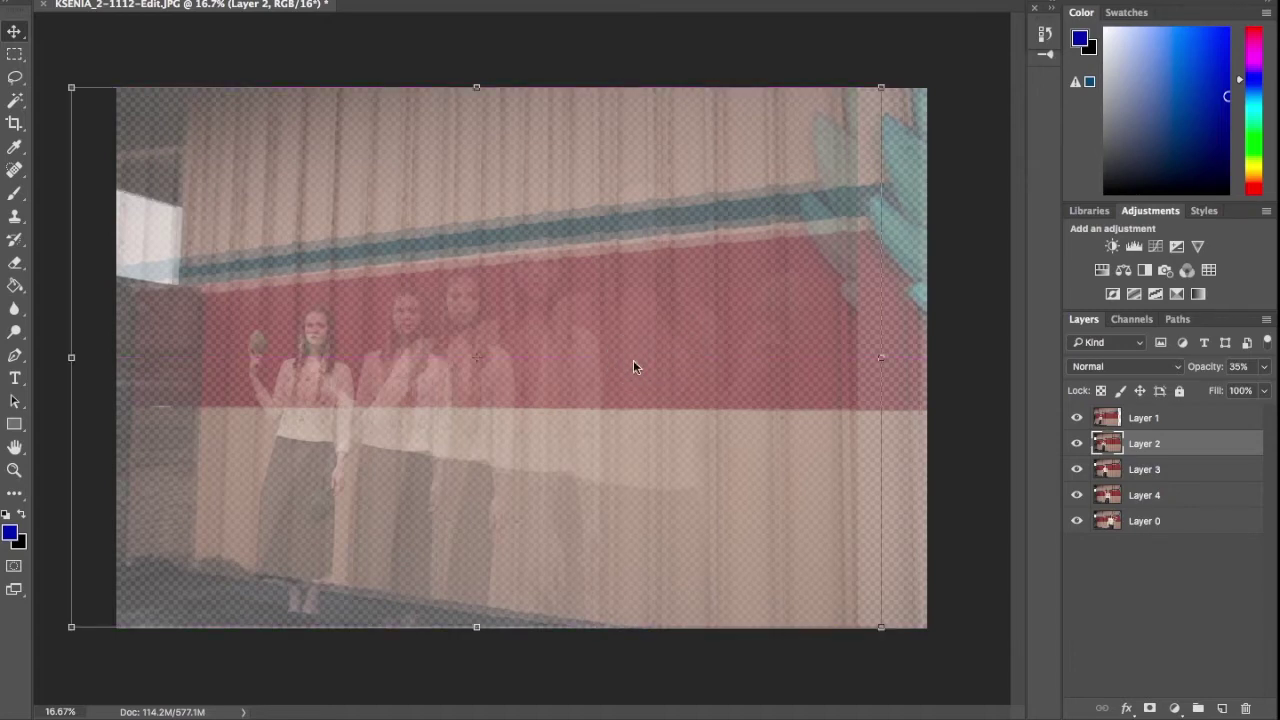
pyautogui.doubleClick(633, 361)
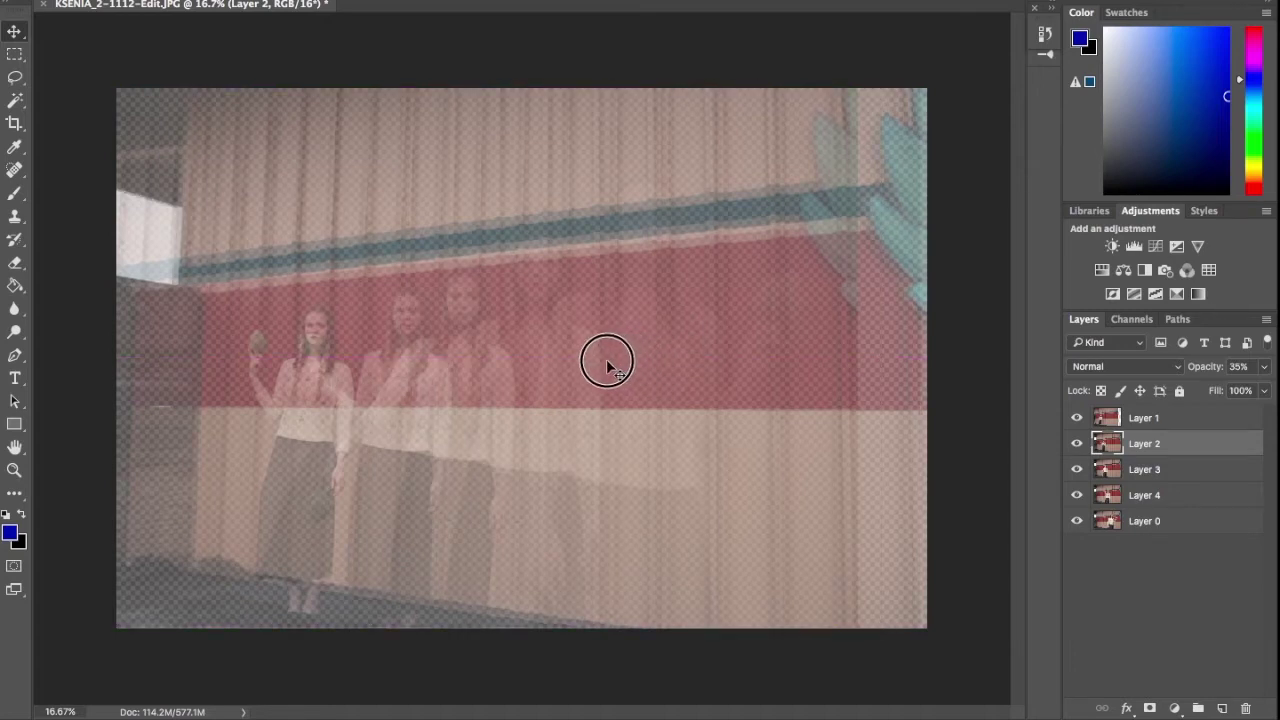
pyautogui.moveTo(598, 364); pyautogui.dragTo(643, 370)
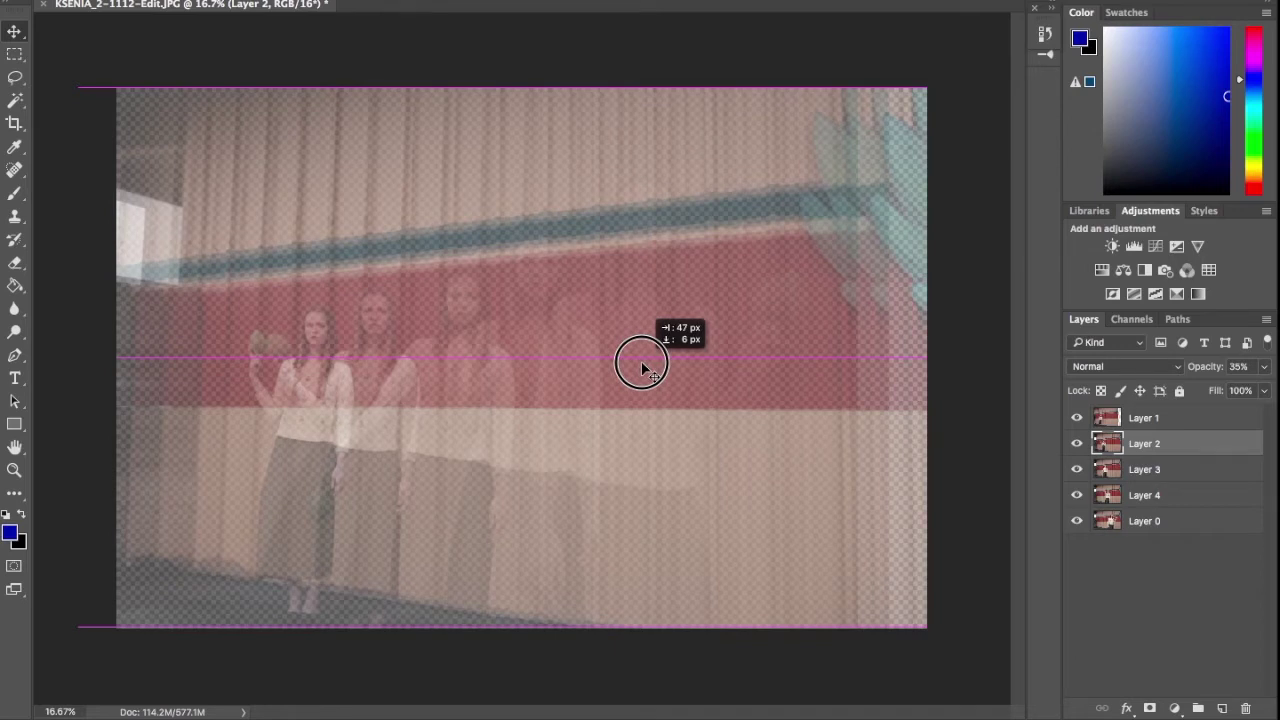
pyautogui.moveTo(643, 368); pyautogui.dragTo(643, 368)
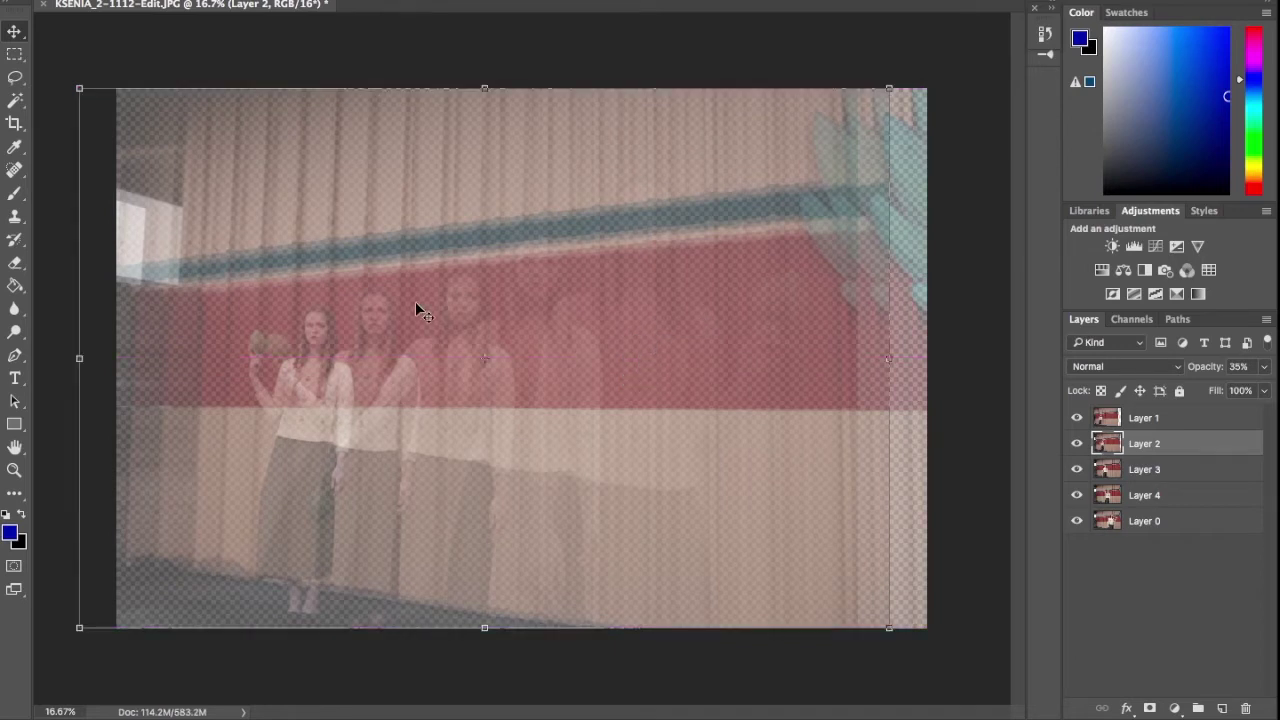
pyautogui.moveTo(416, 303); pyautogui.dragTo(429, 303)
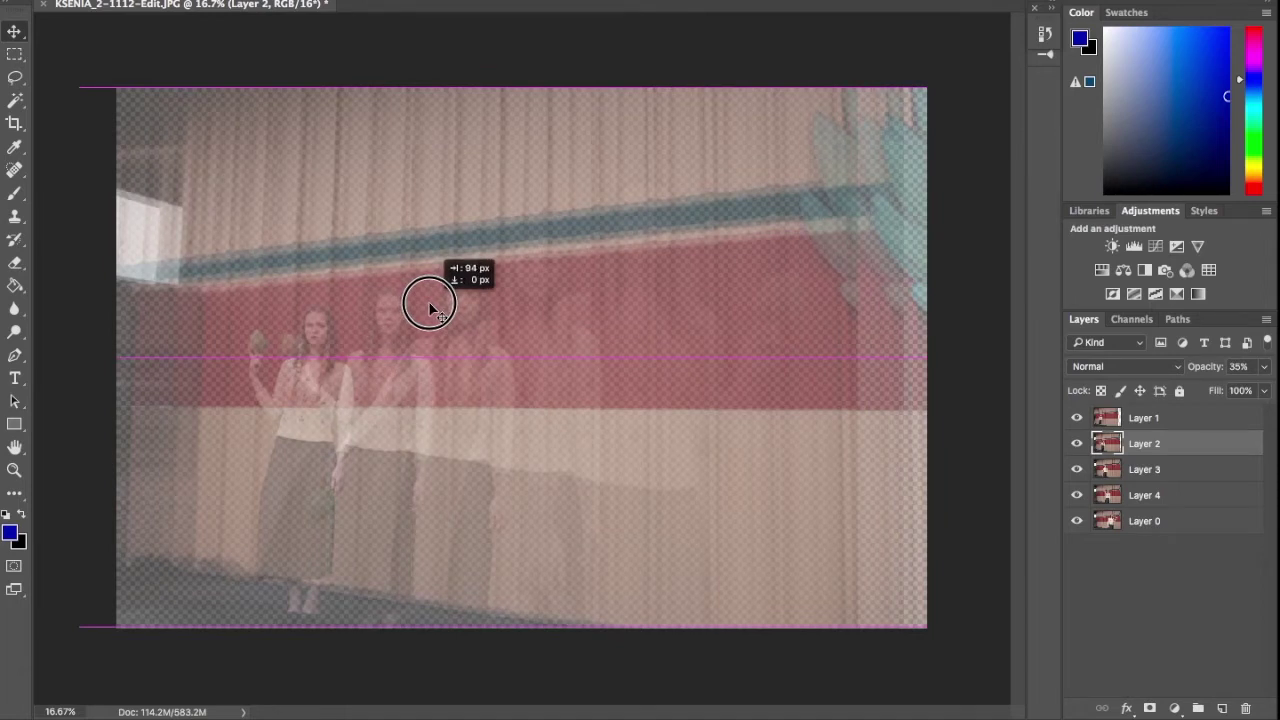
pyautogui.moveTo(429, 304); pyautogui.dragTo(429, 304)
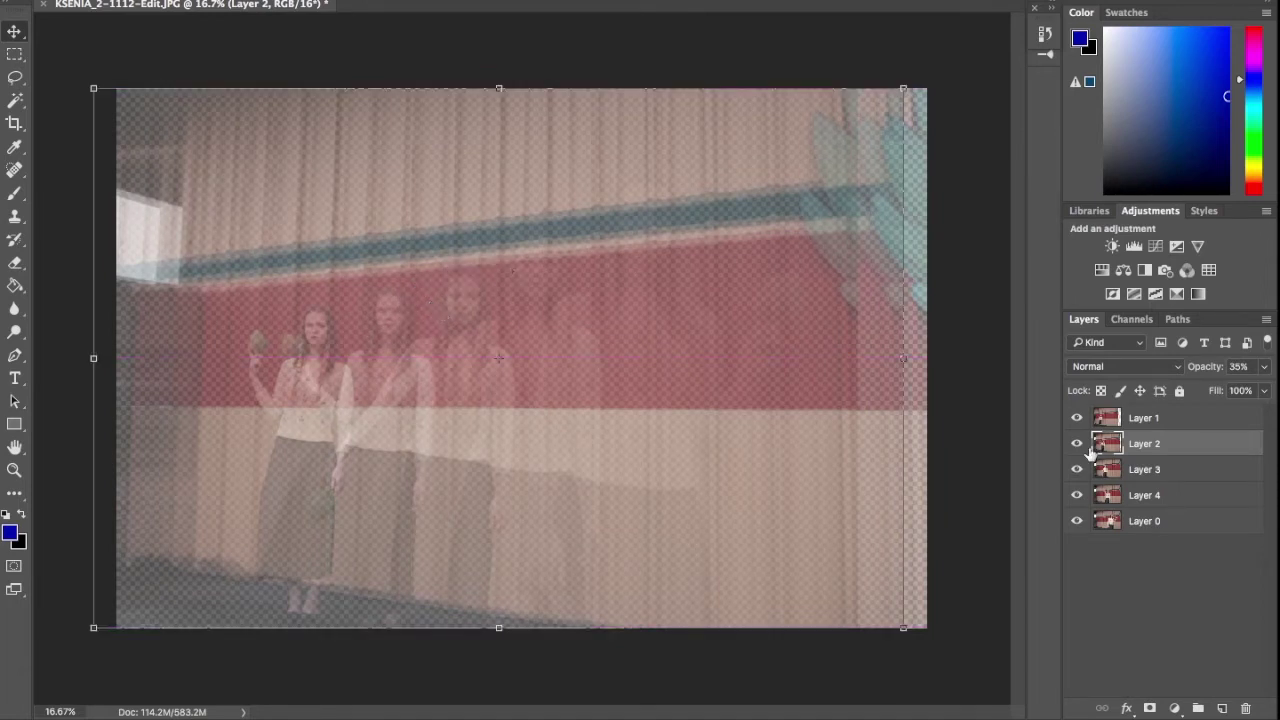
# Compare layers by toggling visibility, then move Layer 3 39 px right to align its wall.
pyautogui.click(1141, 470)
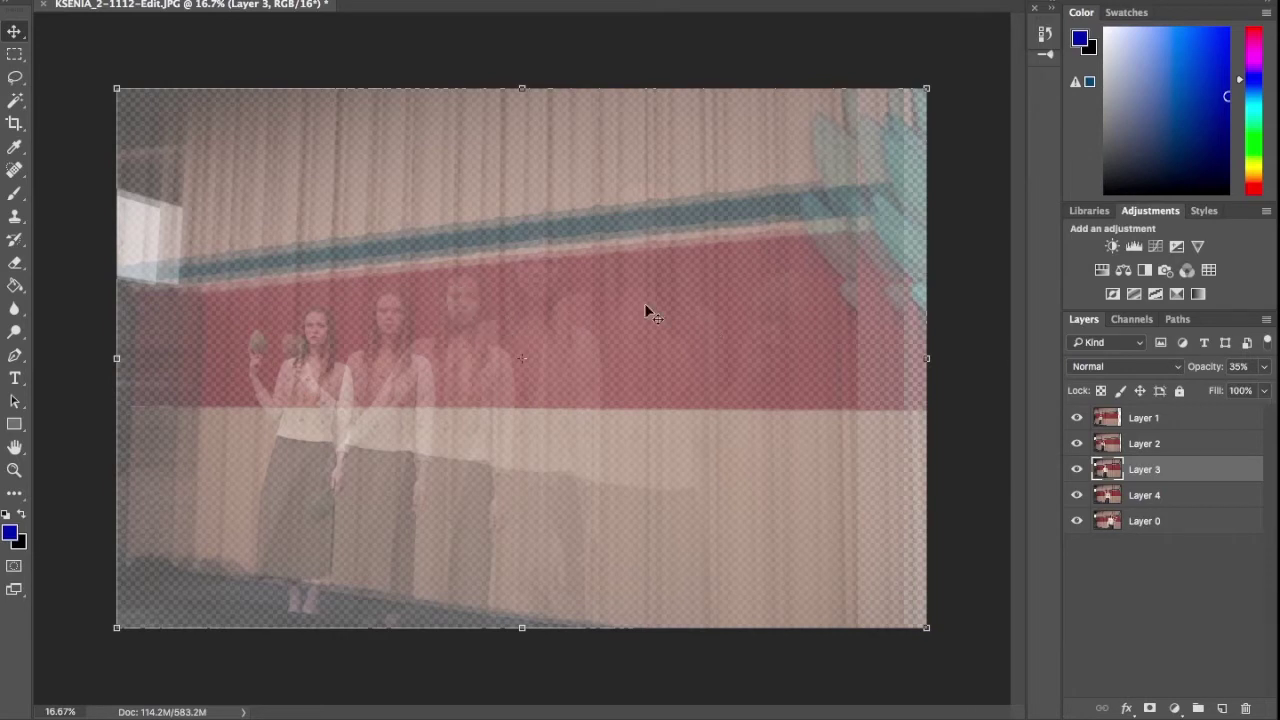
pyautogui.click(1076, 418)
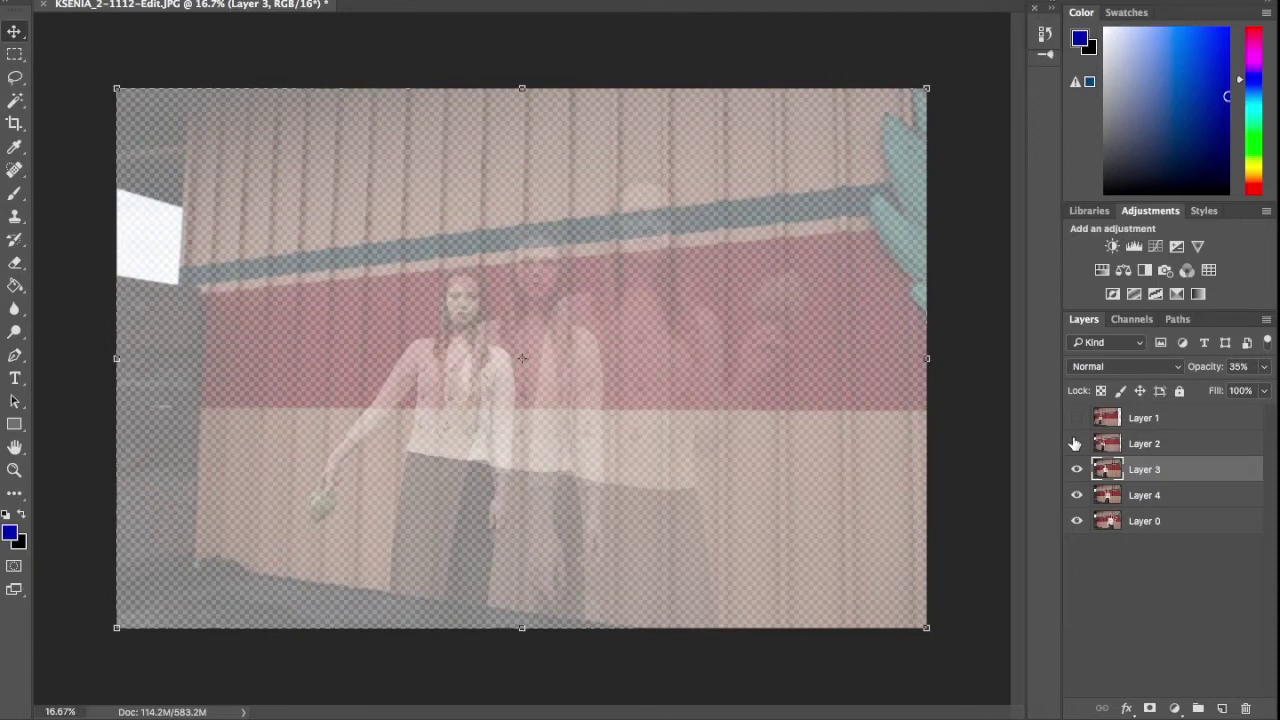
pyautogui.moveTo(1076, 420); pyautogui.dragTo(1075, 440)
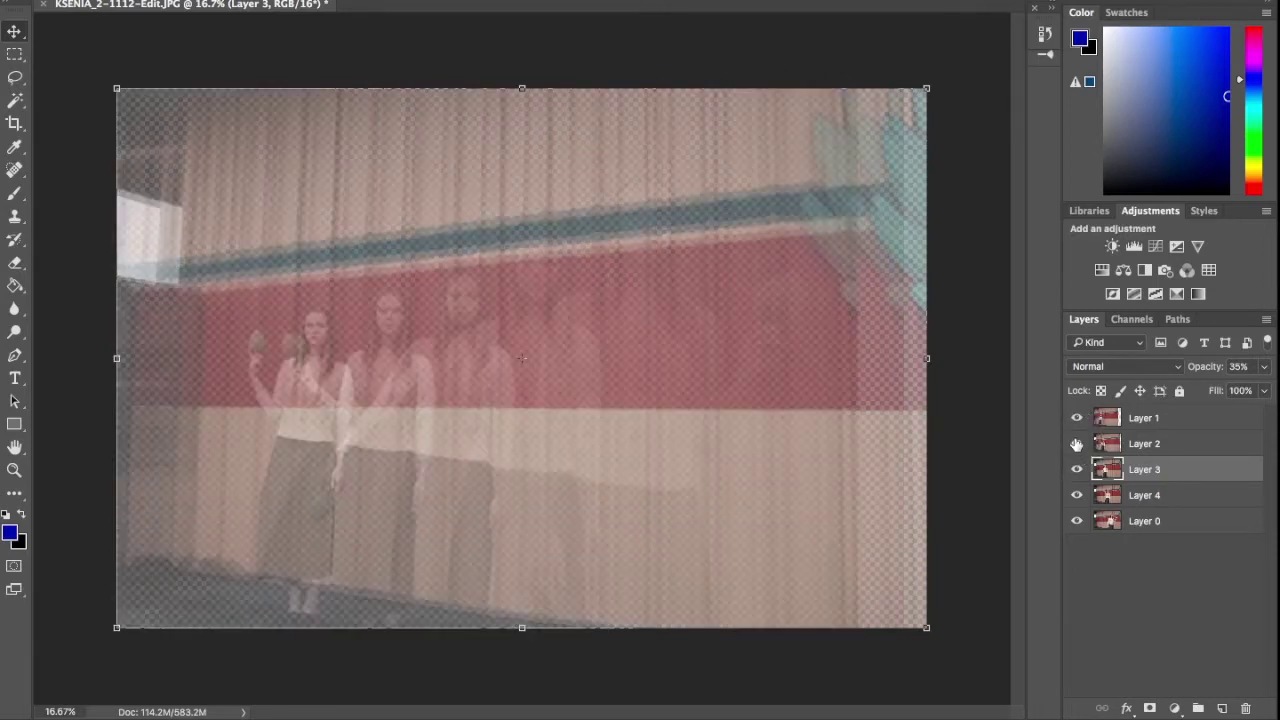
pyautogui.click(553, 331)
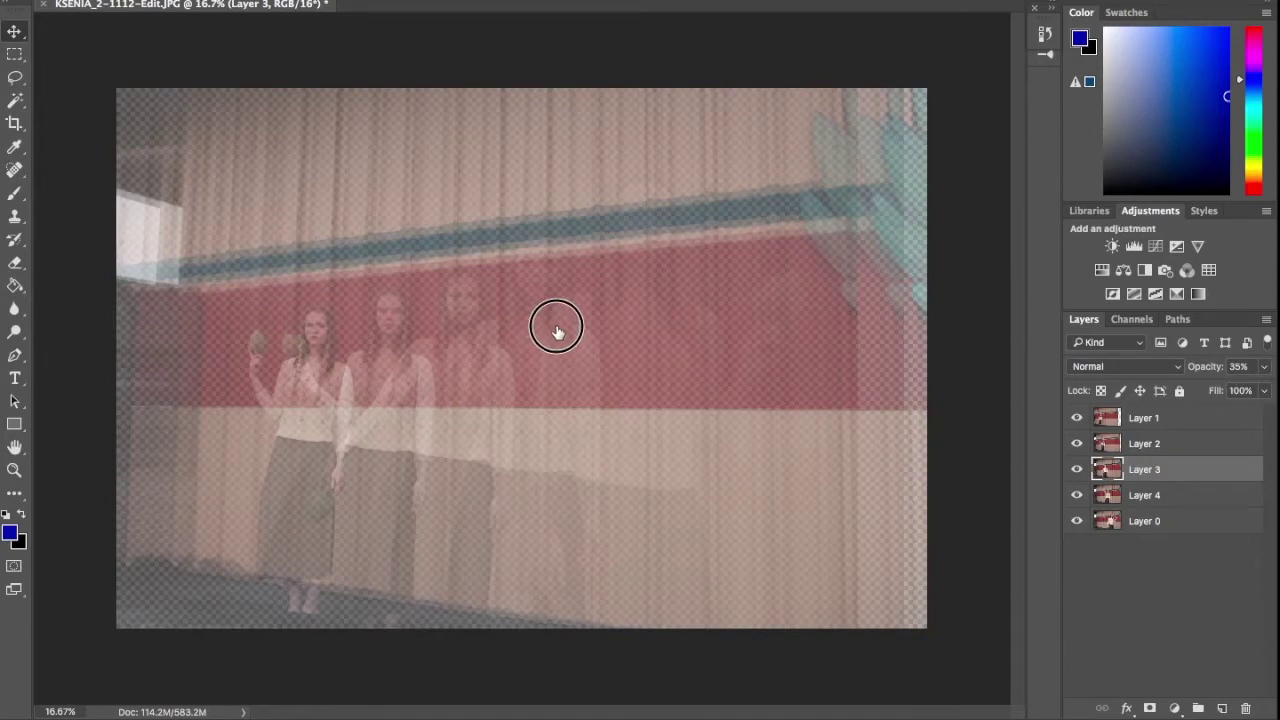
pyautogui.moveTo(559, 331); pyautogui.dragTo(557, 330)
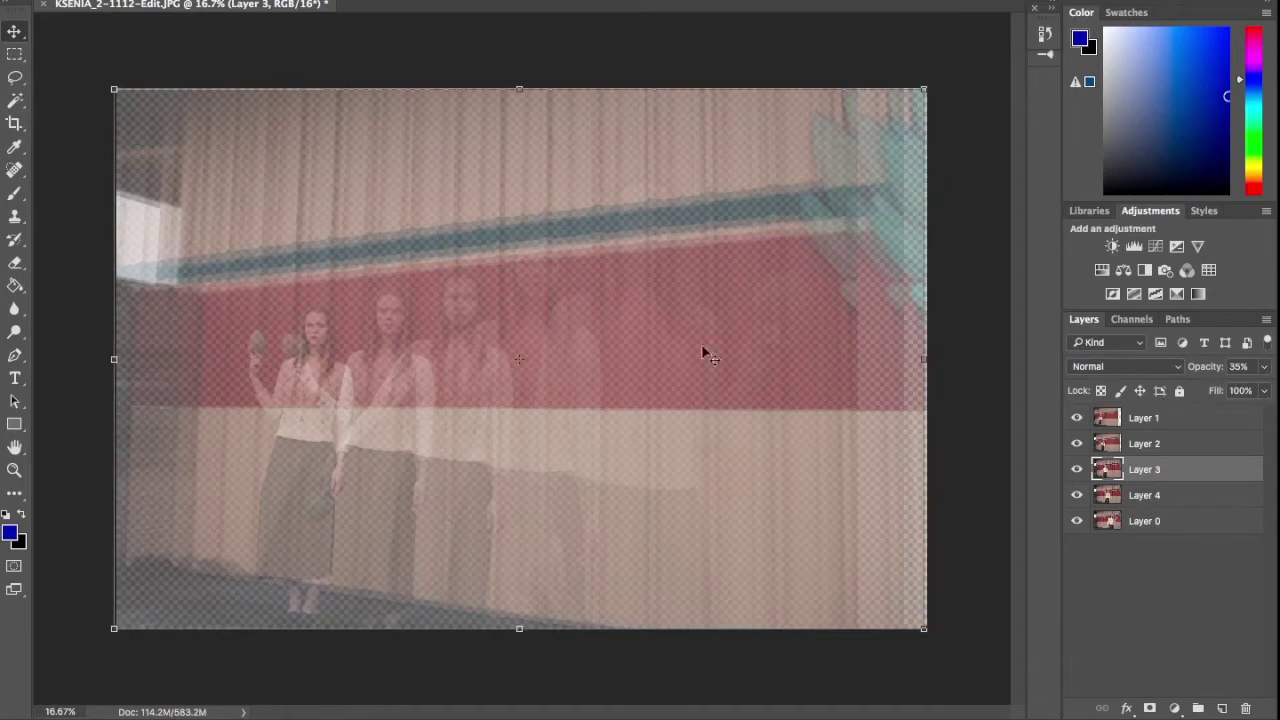
pyautogui.click(1120, 498)
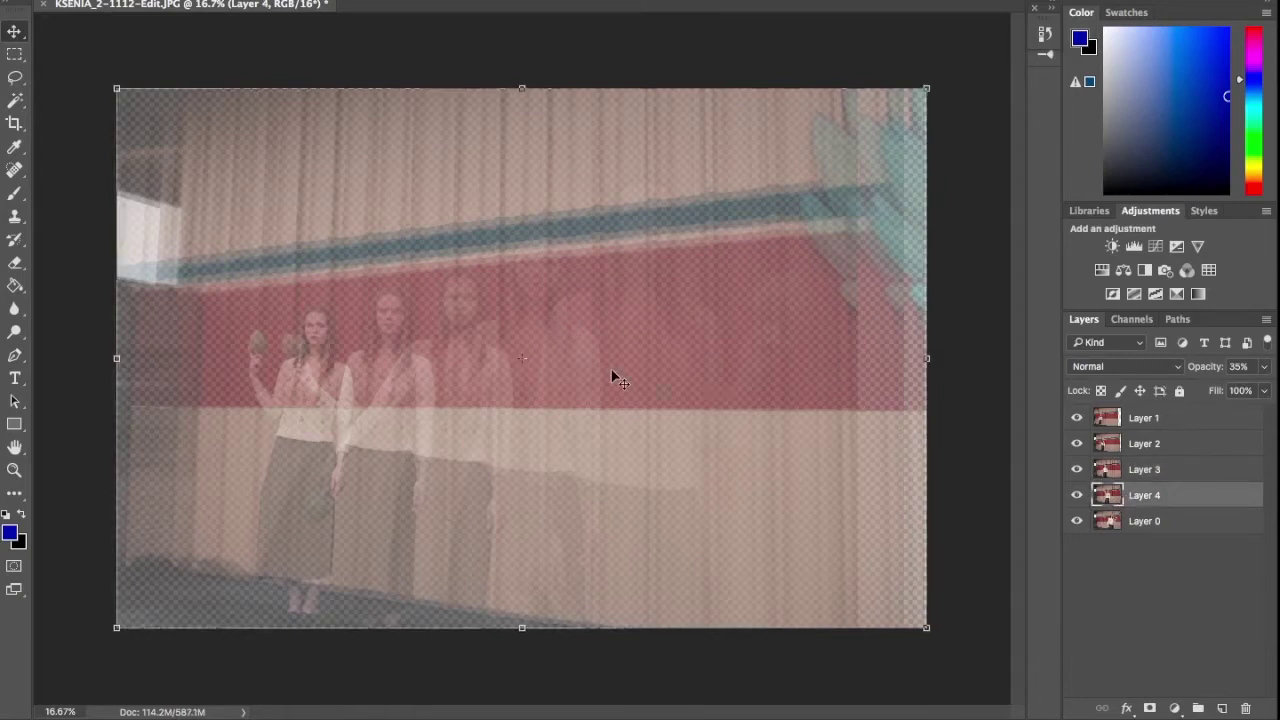
# Drag Layer 4 slightly on the canvas so its striped wall lines up with the others.
pyautogui.moveTo(615, 378); pyautogui.dragTo(613, 377)
# Turn off the eye icons of Layers 1, 2, 3 and 4, leaving only Layer 0 visible.
pyautogui.click(1077, 419)
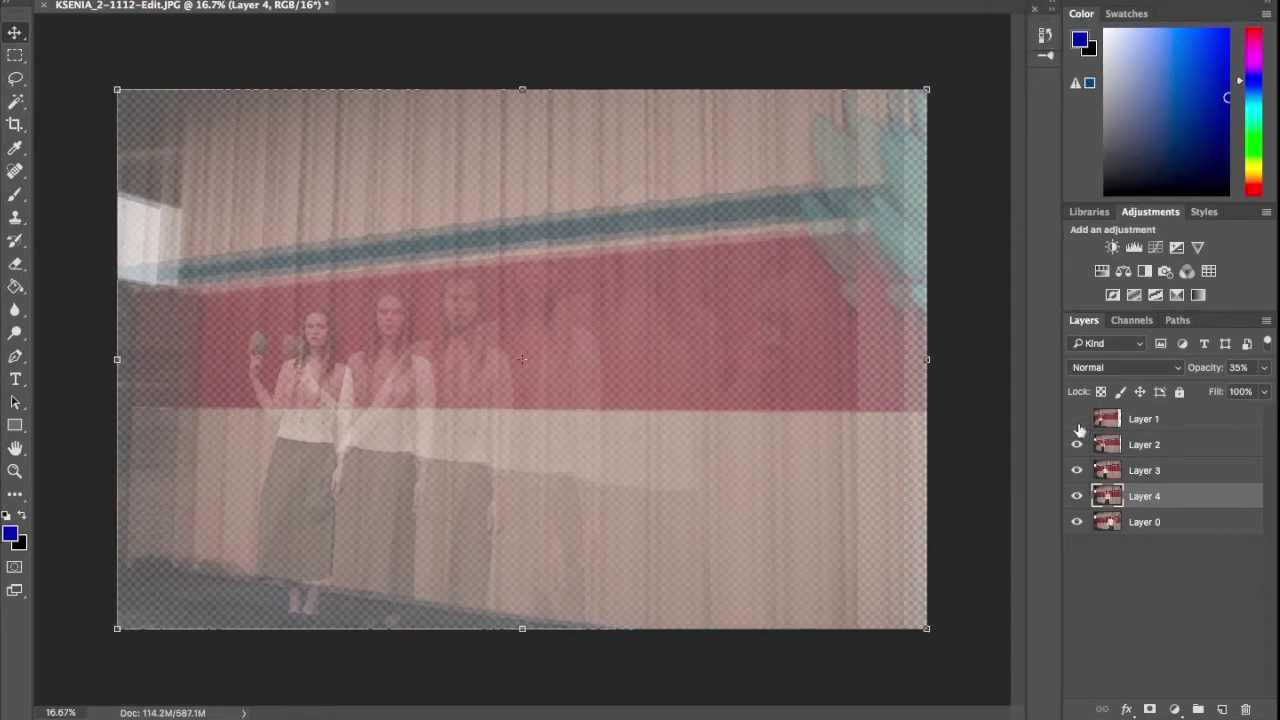
pyautogui.click(1077, 444)
pyautogui.click(1078, 469)
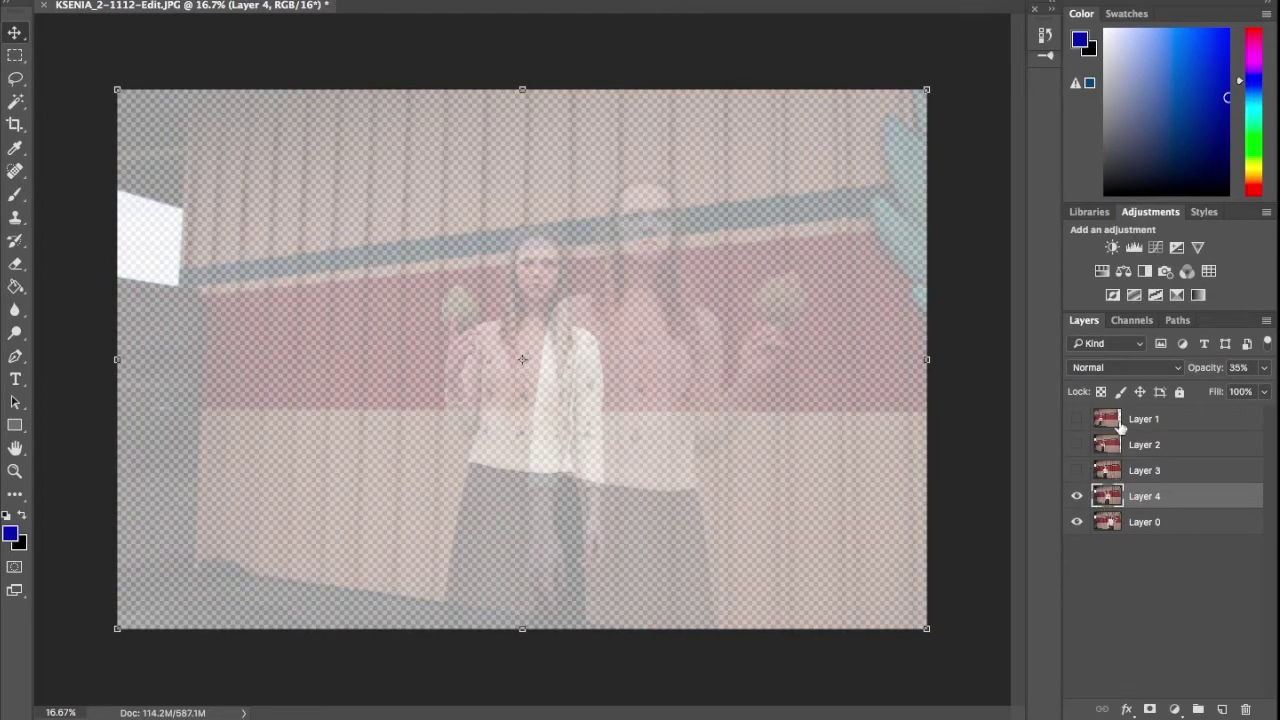
pyautogui.click(1077, 497)
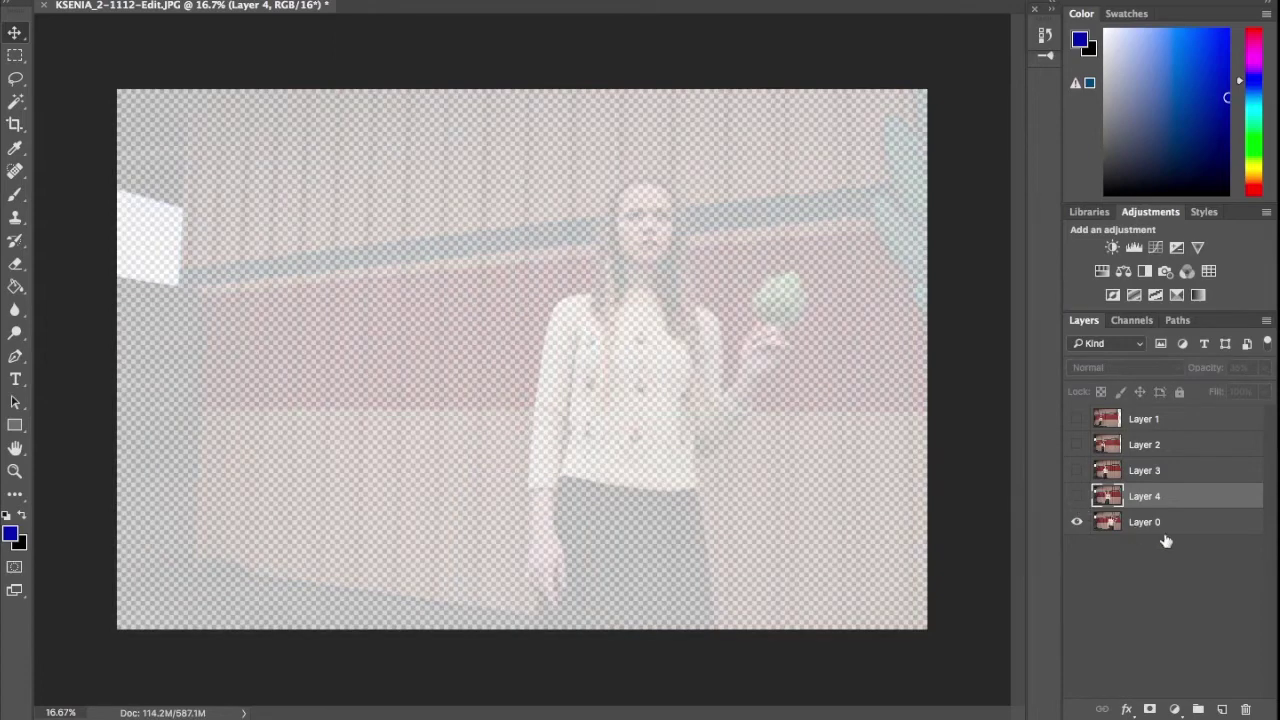
# Show all layers, select all five, and raise their opacity to 100%.
pyautogui.click(1079, 499)
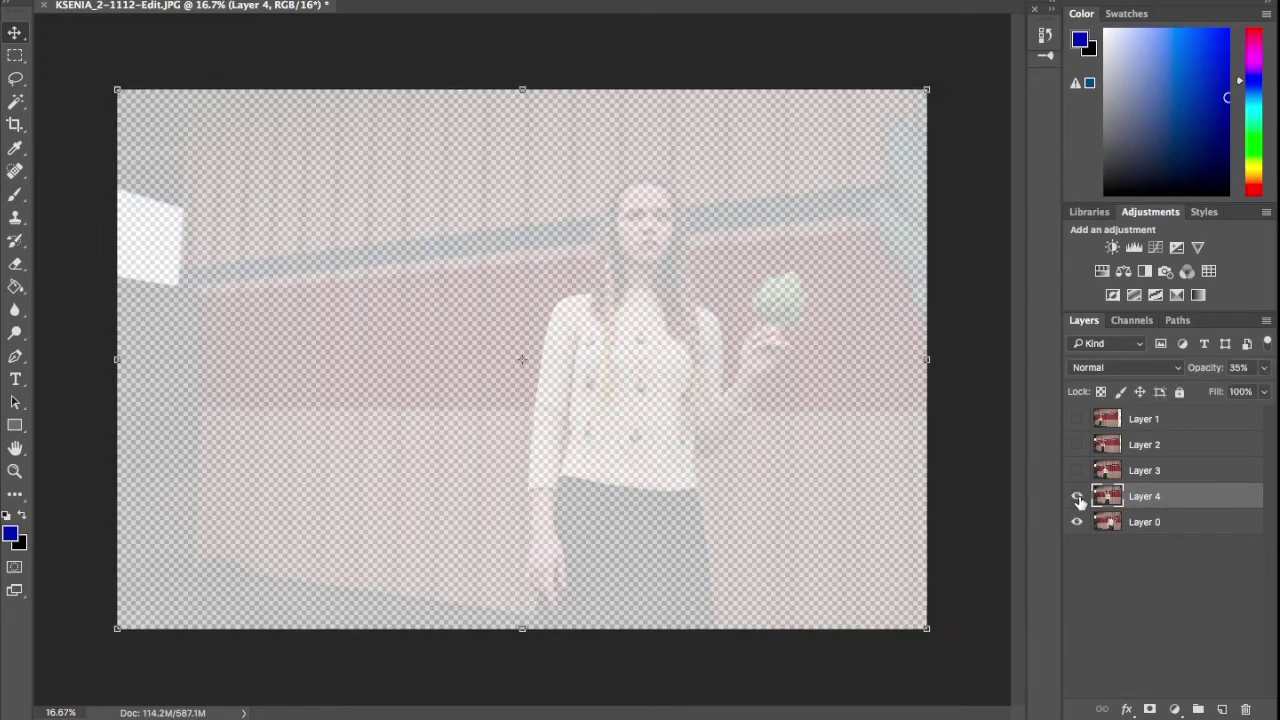
pyautogui.click(1155, 524)
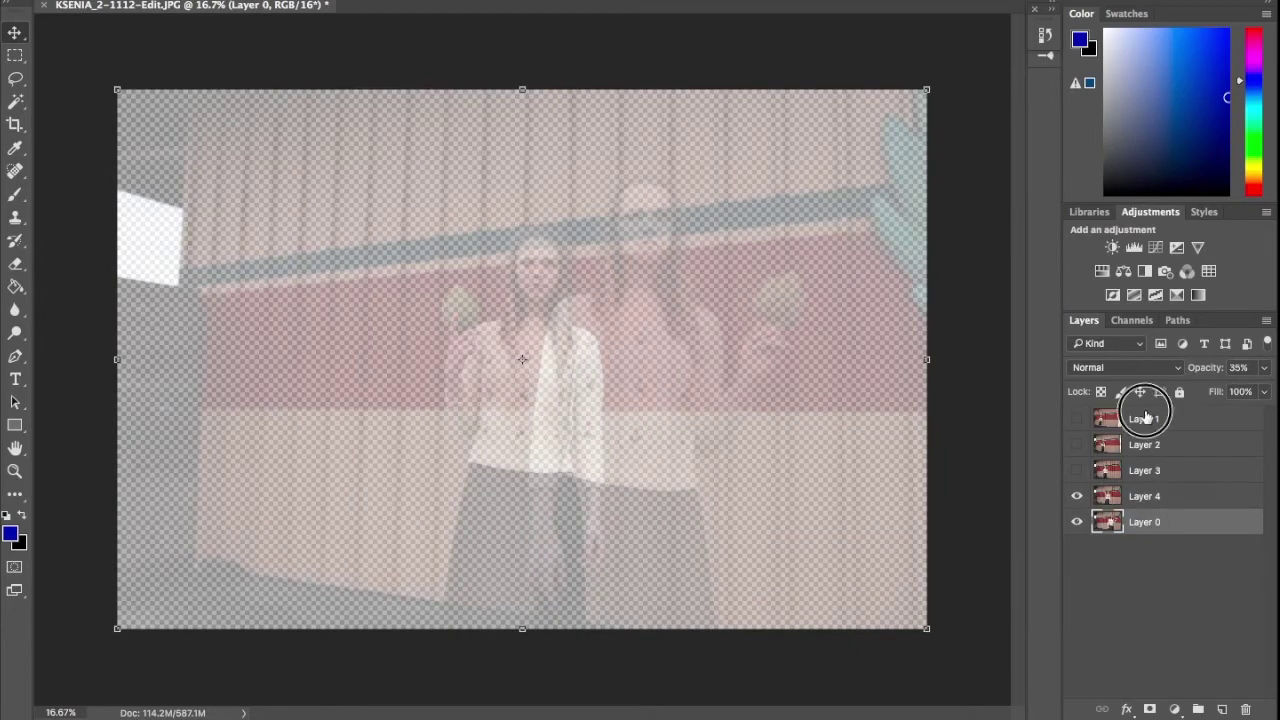
pyautogui.keyDown('shift'); pyautogui.click(1145, 418); pyautogui.keyUp('shift')
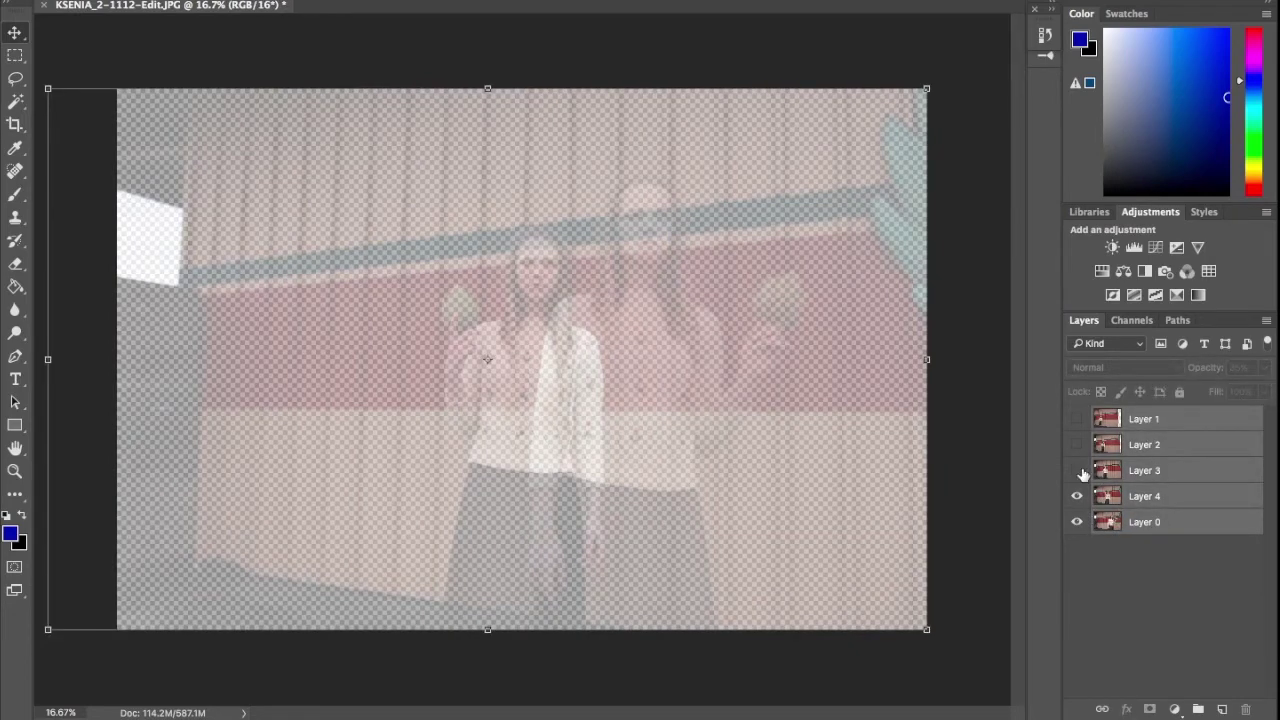
pyautogui.moveTo(1077, 470); pyautogui.dragTo(1079, 420)
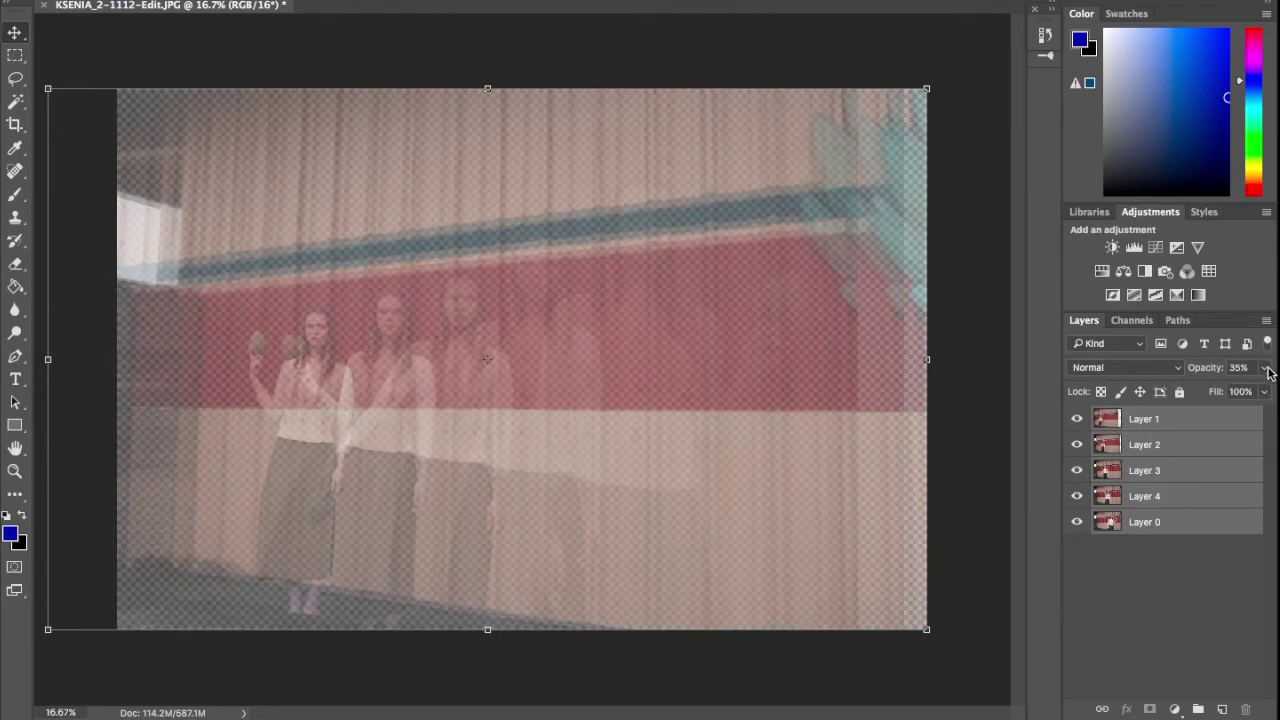
pyautogui.click(1264, 368)
pyautogui.moveTo(1214, 392); pyautogui.dragTo(1270, 392)
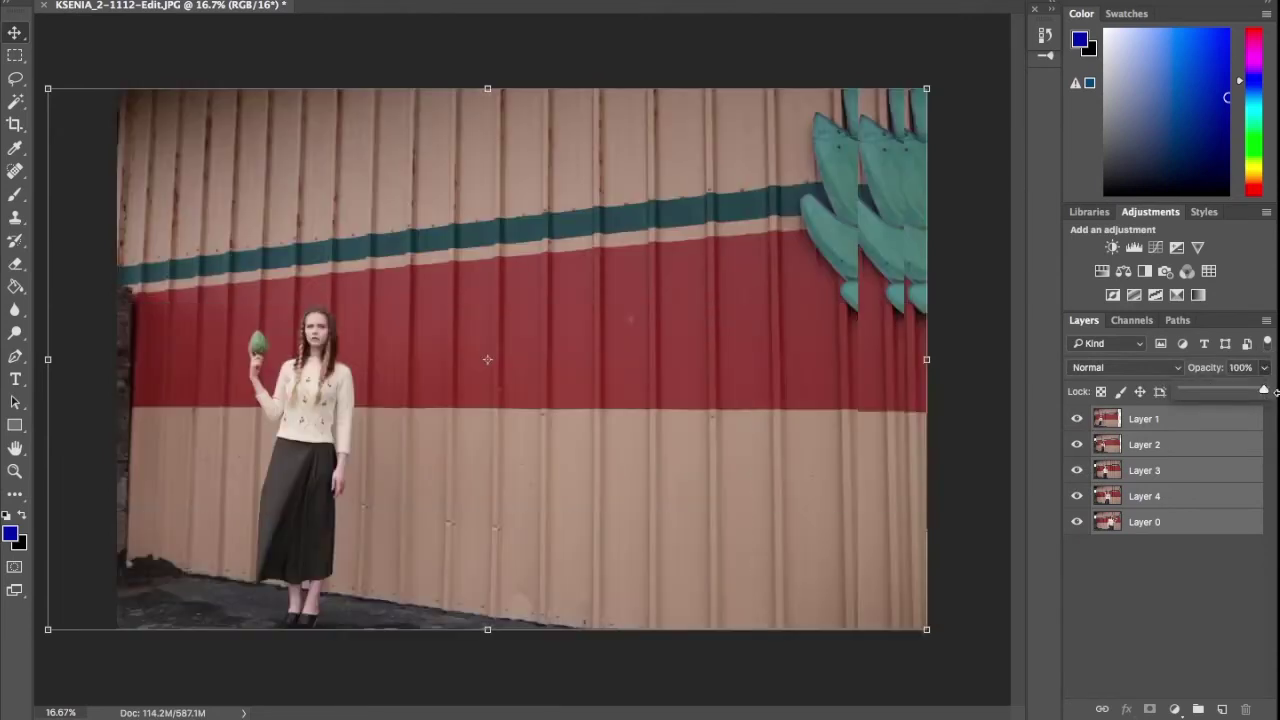
# Hide Layers 1–3 and add a white layer mask to Layer 4.
pyautogui.moveTo(1077, 418); pyautogui.dragTo(1077, 490)
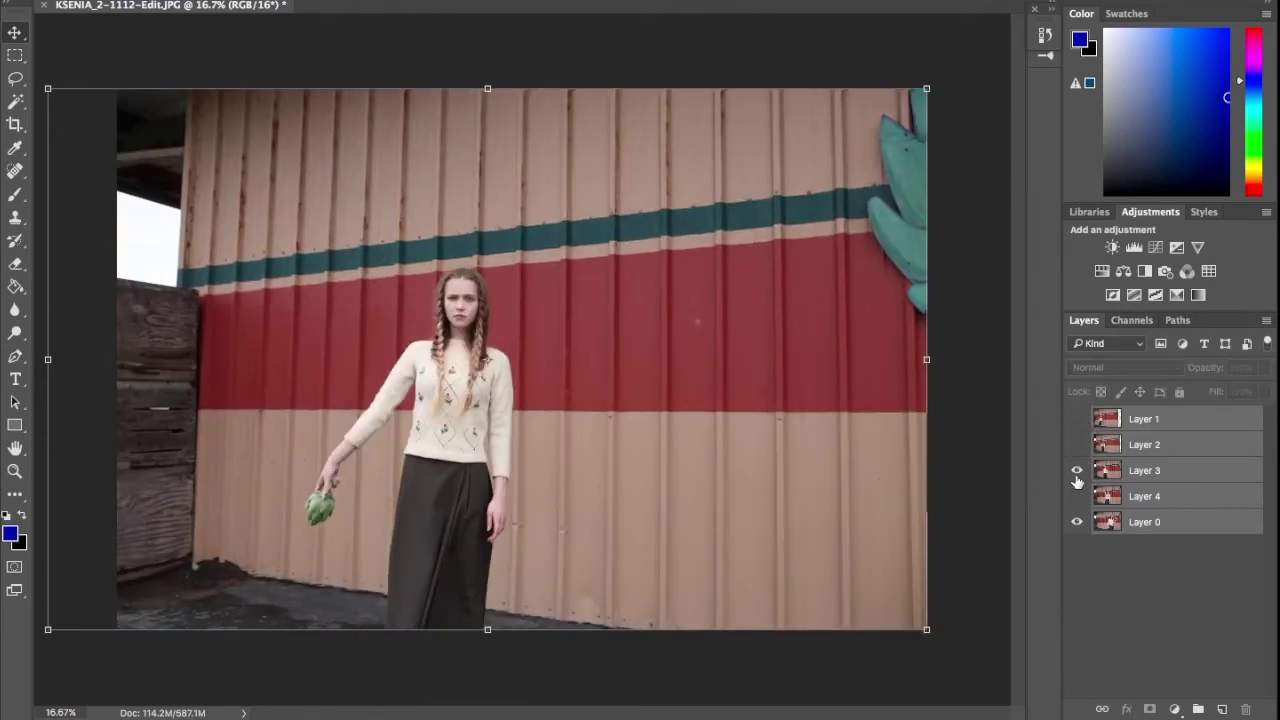
pyautogui.click(1077, 470)
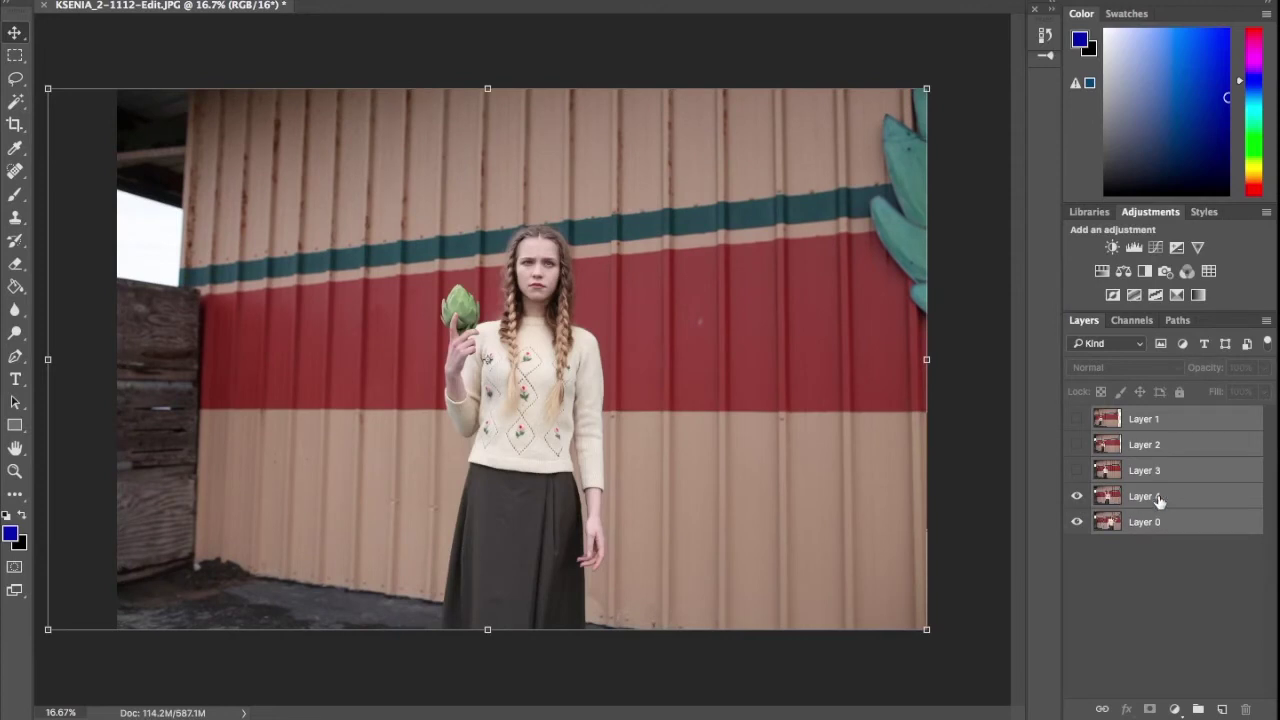
pyautogui.click(1158, 500)
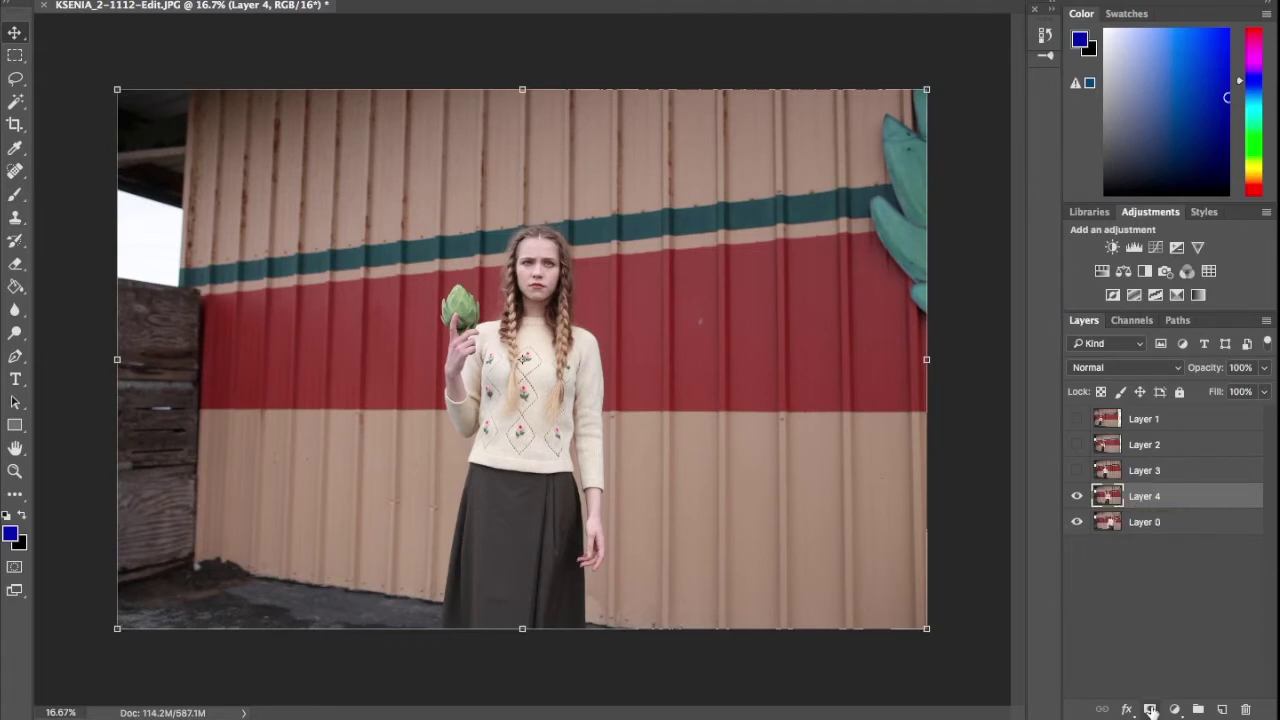
pyautogui.click(1151, 710)
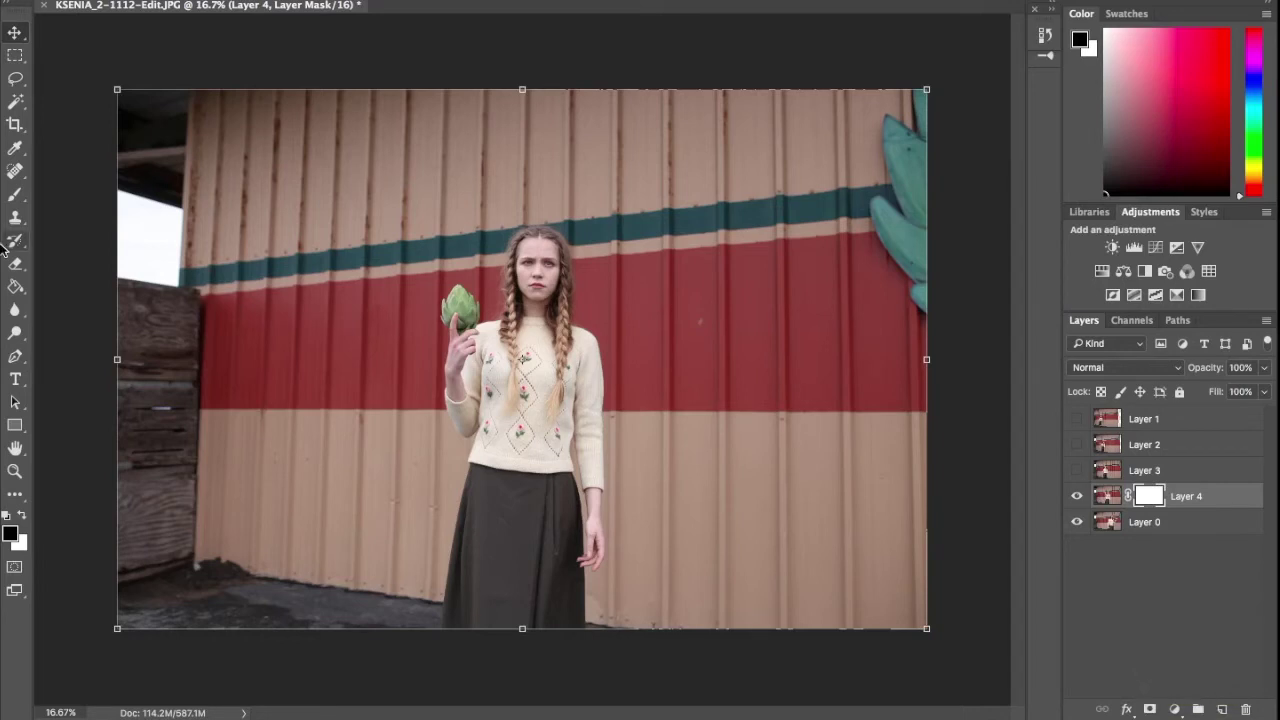
# Brush on Layer 4's mask, invert it with Ctrl+I, and paint the area between the two women.
pyautogui.click(19, 199)
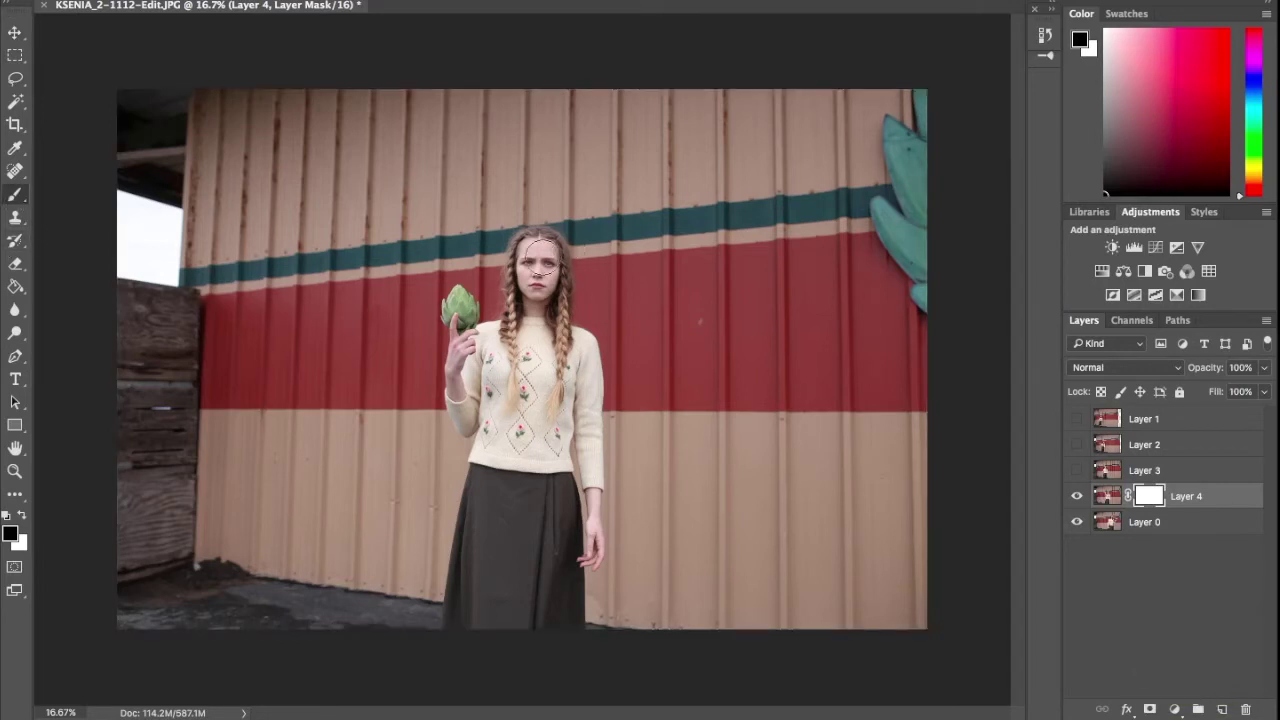
pyautogui.moveTo(543, 258)
pyautogui.mouseDown()
pyautogui.moveTo(516, 315)
pyautogui.moveTo(554, 268)
pyautogui.moveTo(582, 365)
pyautogui.moveTo(584, 476)
pyautogui.moveTo(561, 637)
pyautogui.moveTo(461, 601)
pyautogui.moveTo(463, 532)
pyautogui.moveTo(543, 414)
pyautogui.moveTo(480, 427)
pyautogui.moveTo(448, 380)
pyautogui.moveTo(497, 317)
pyautogui.mouseUp()
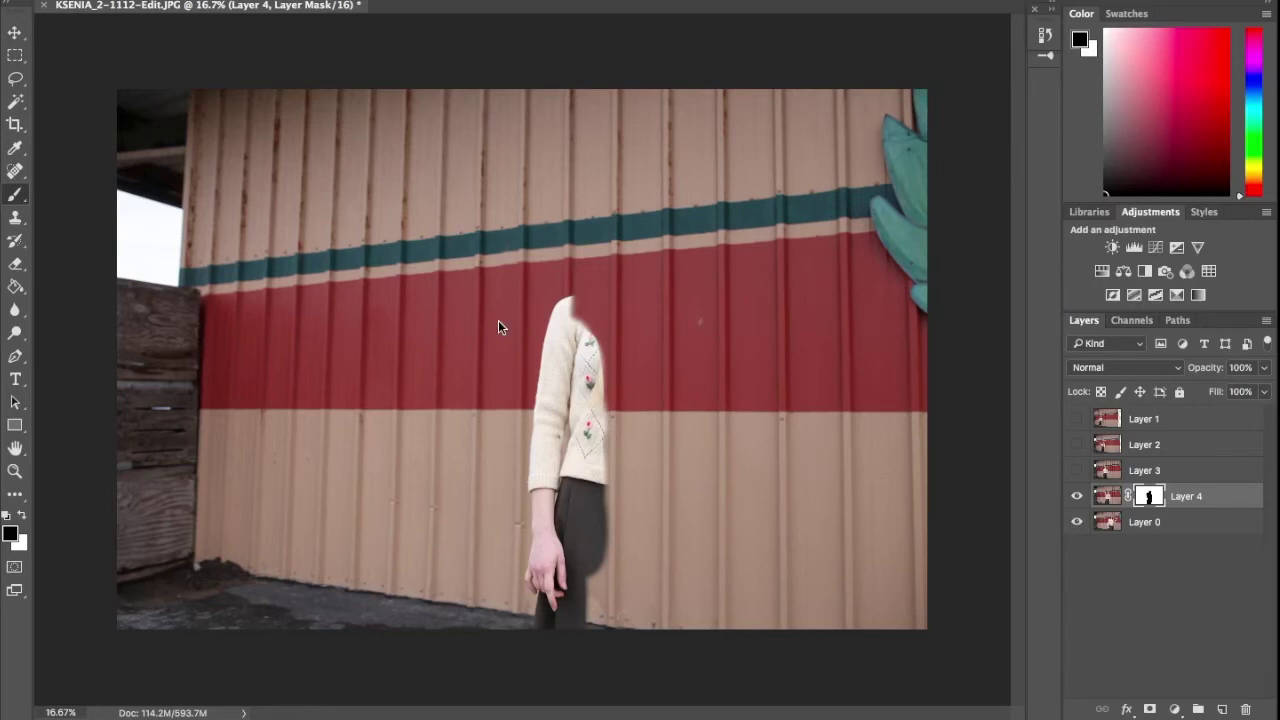
pyautogui.hotkey('ctrl', 'i')
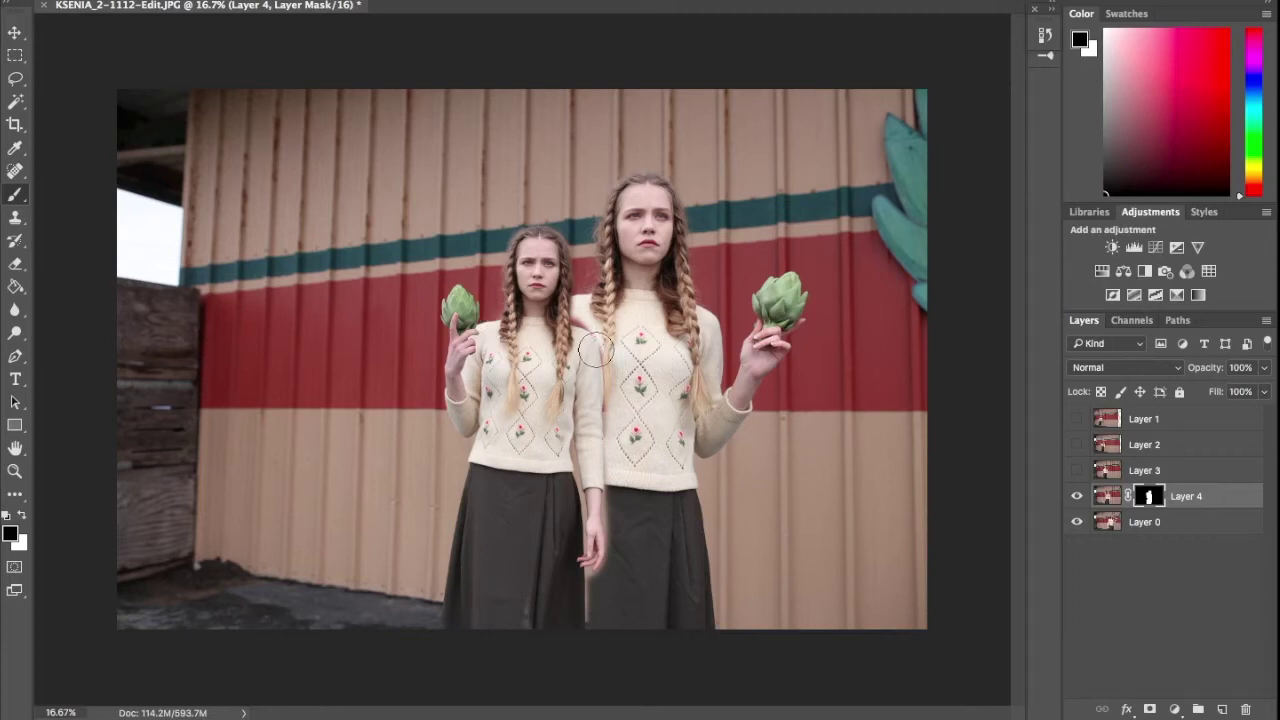
pyautogui.press(']')
pyautogui.press(']')
pyautogui.press(']')
pyautogui.press(']')
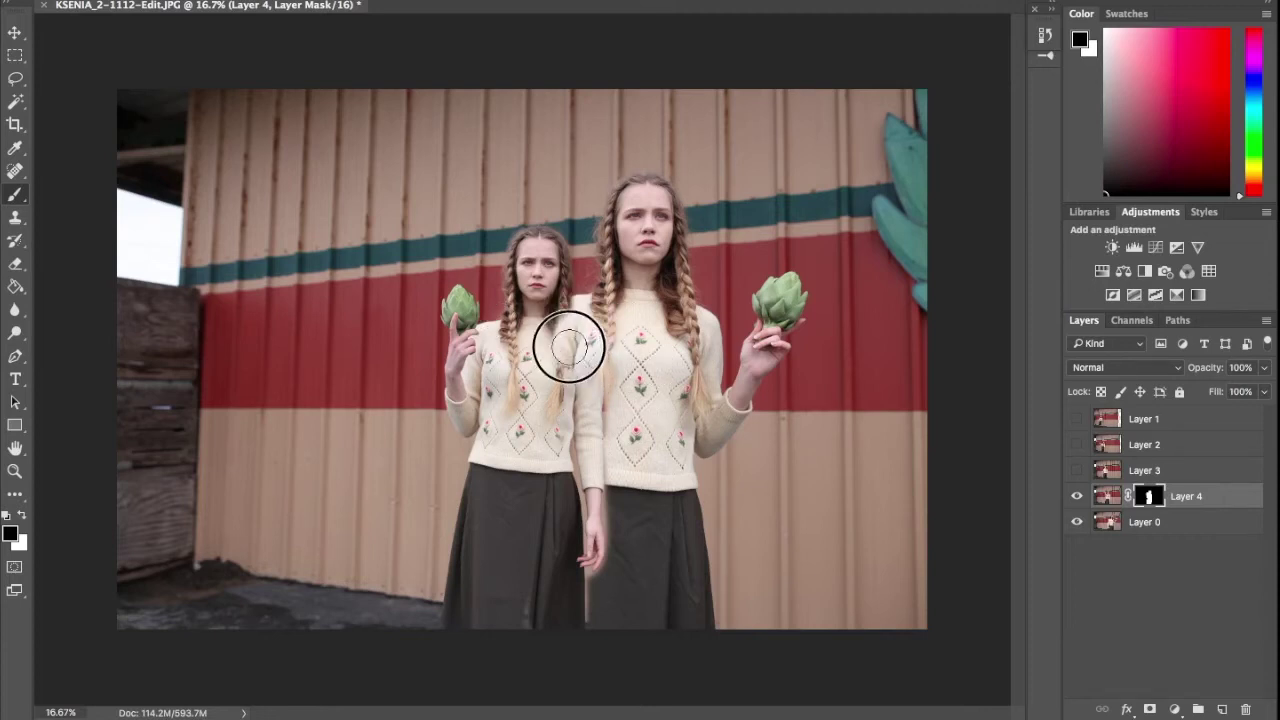
pyautogui.moveTo(569, 346)
pyautogui.mouseDown()
pyautogui.moveTo(572, 313)
pyautogui.moveTo(563, 513)
pyautogui.mouseUp()
pyautogui.press('[')
pyautogui.press('[')
pyautogui.press('[')
pyautogui.press('[')
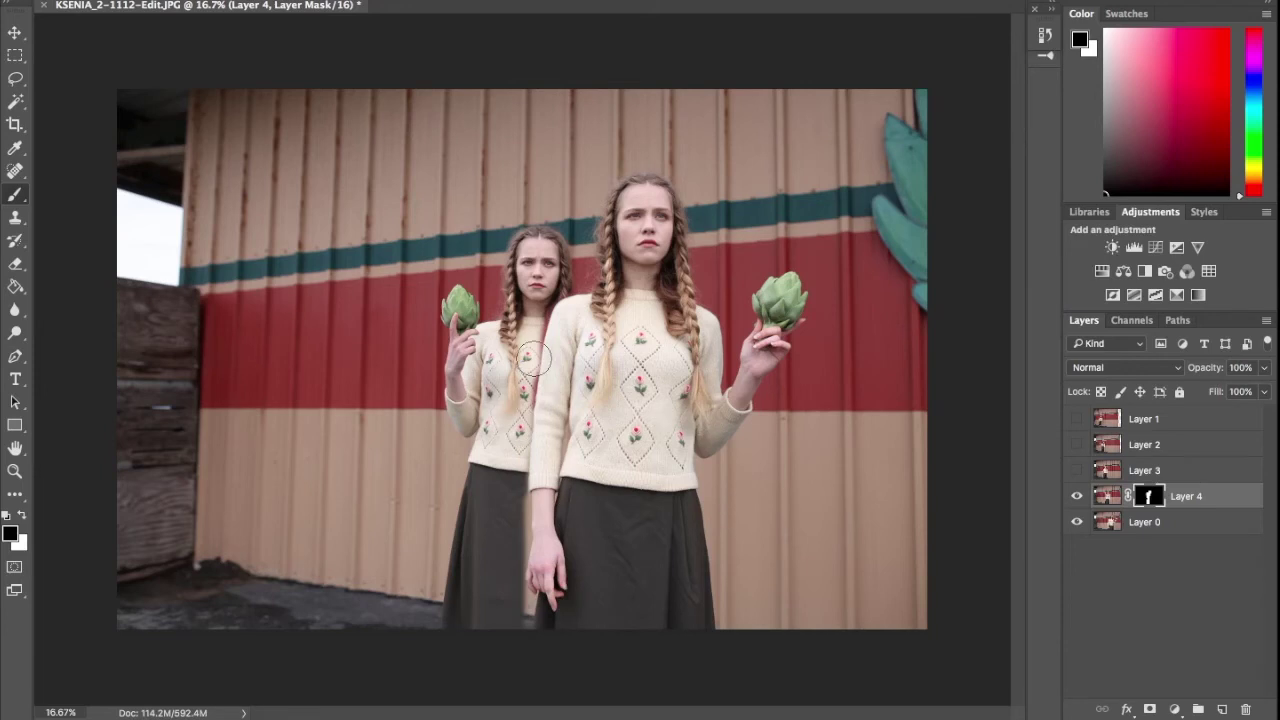
# Switch to white and touch up the mask on the skirt below the hand at 25% zoom.
pyautogui.click(22, 515)
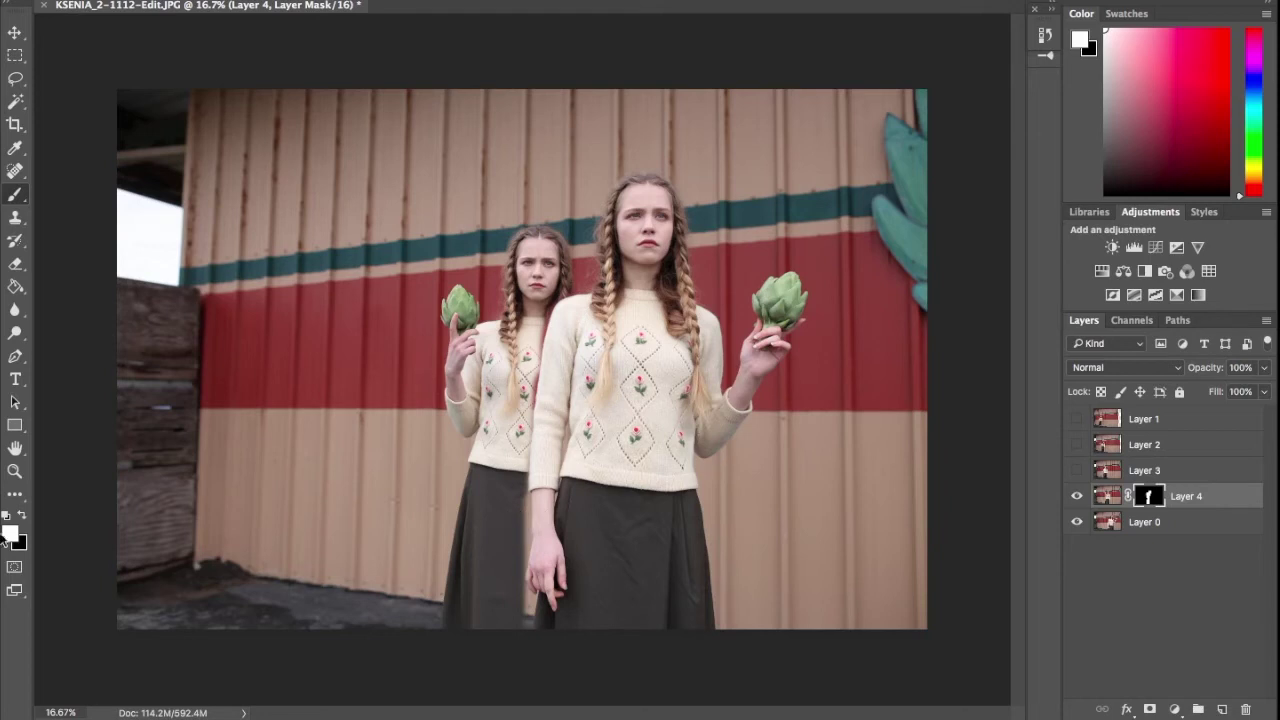
pyautogui.press(']')
pyautogui.press(']')
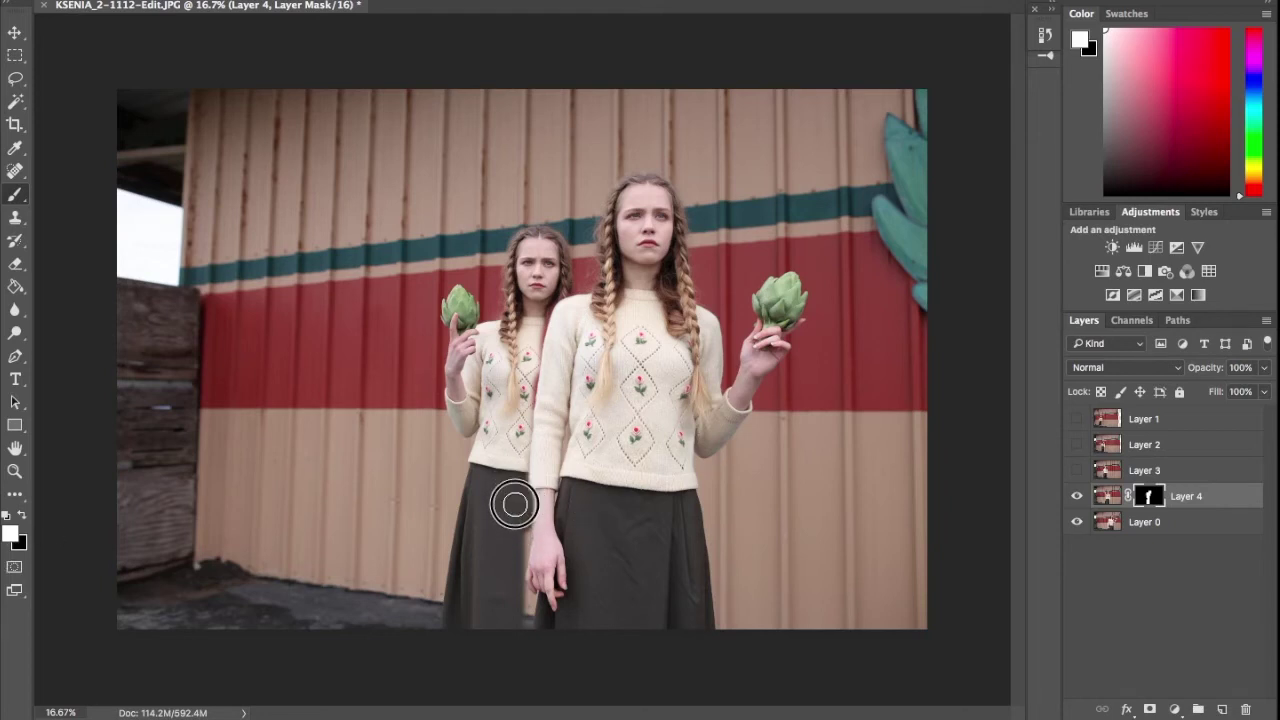
pyautogui.press('[')
pyautogui.press('[')
pyautogui.press('[')
pyautogui.press('[')
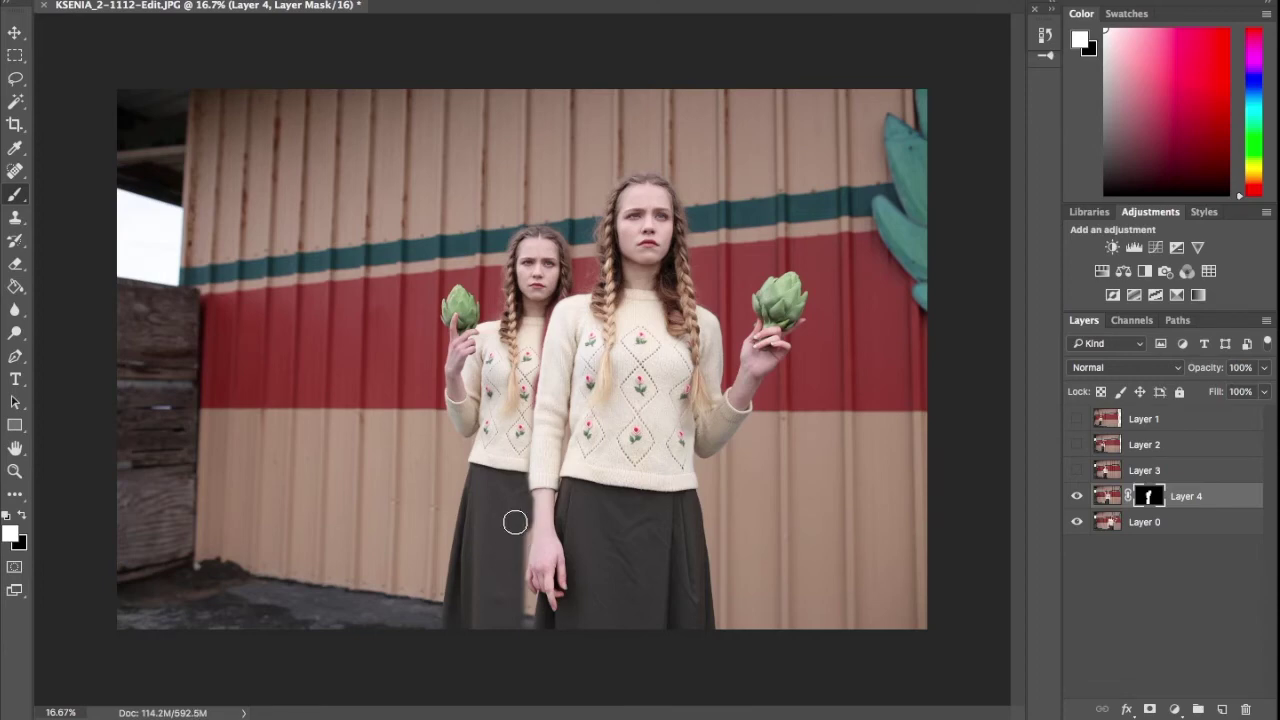
pyautogui.hotkey('ctrl', '+')
pyautogui.scroll(-5, 540, 510)
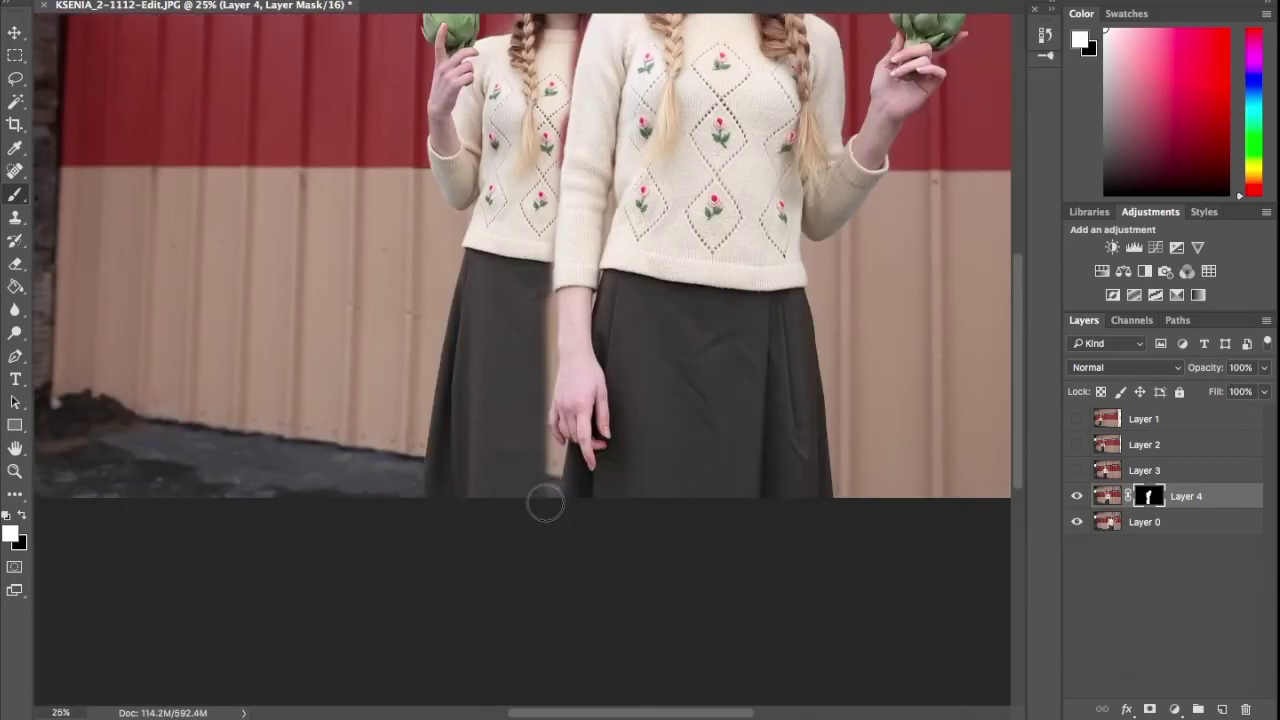
pyautogui.scroll(-2, 545, 504)
pyautogui.press(']')
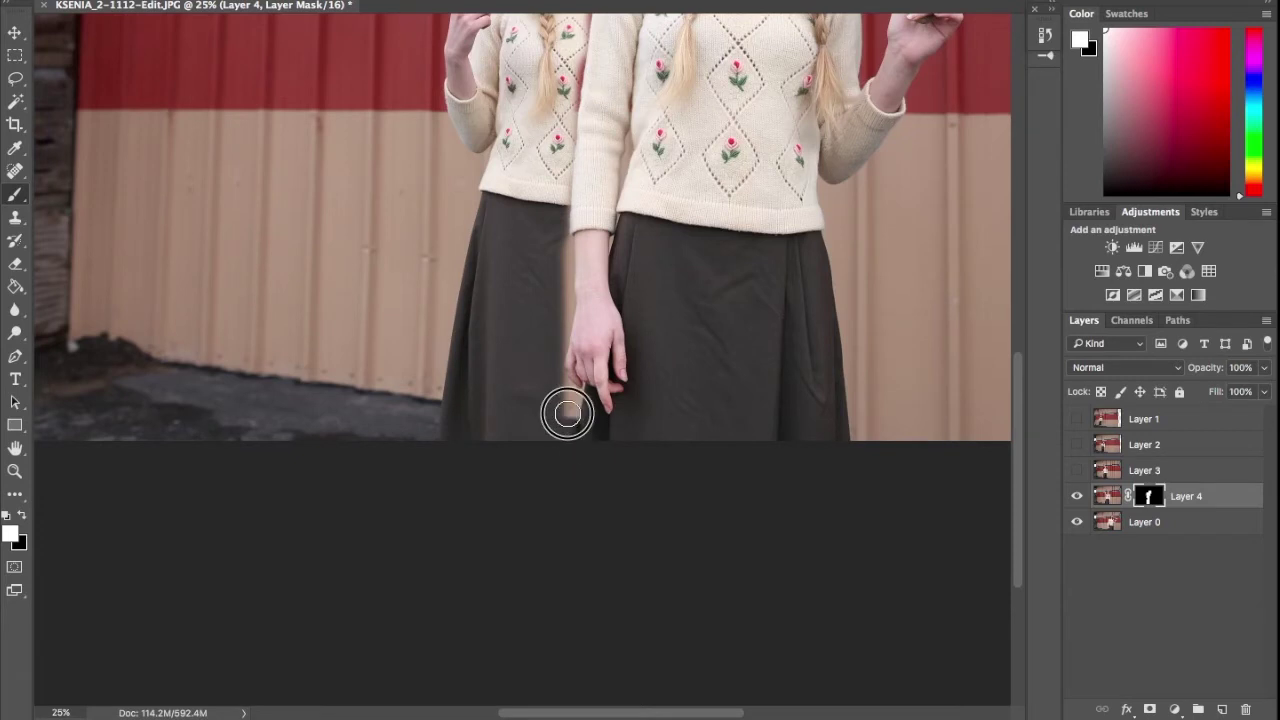
pyautogui.moveTo(567, 413)
pyautogui.mouseDown()
pyautogui.moveTo(551, 400)
pyautogui.moveTo(569, 400)
pyautogui.moveTo(551, 369)
pyautogui.moveTo(563, 240)
pyautogui.moveTo(554, 337)
pyautogui.mouseUp()
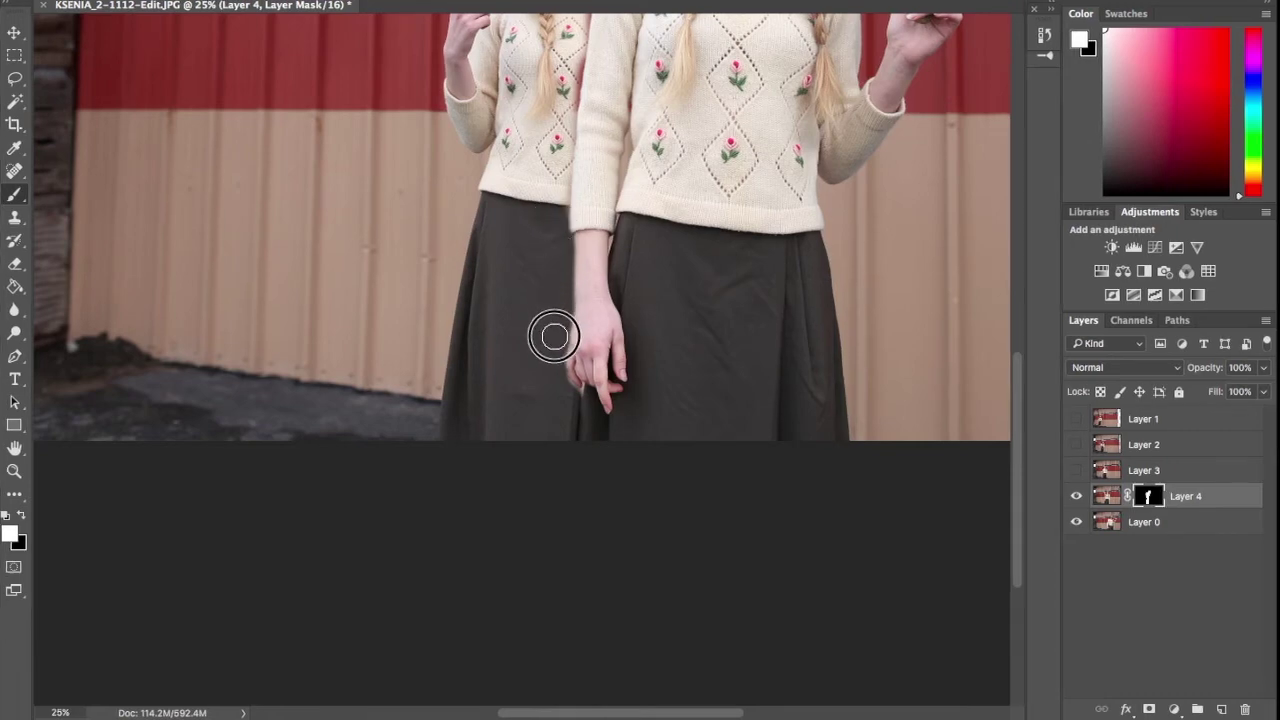
pyautogui.scroll(5, 570, 150)
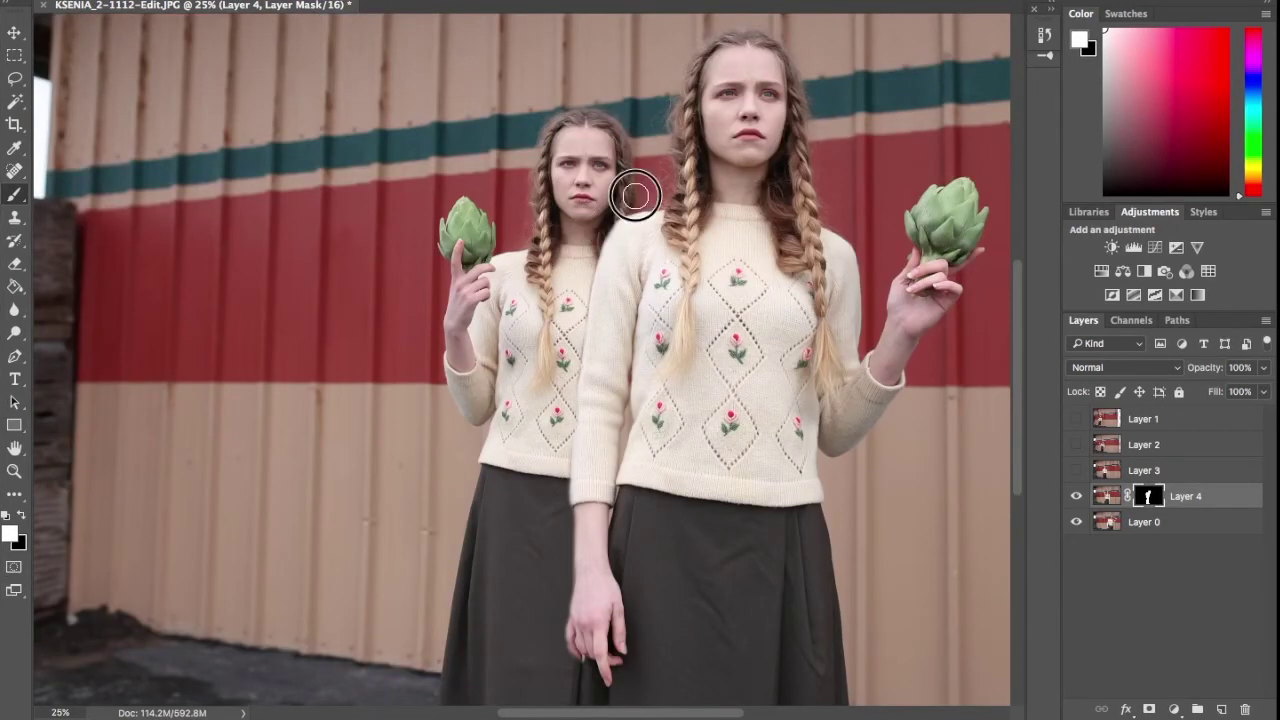
pyautogui.scroll(-3, 636, 195)
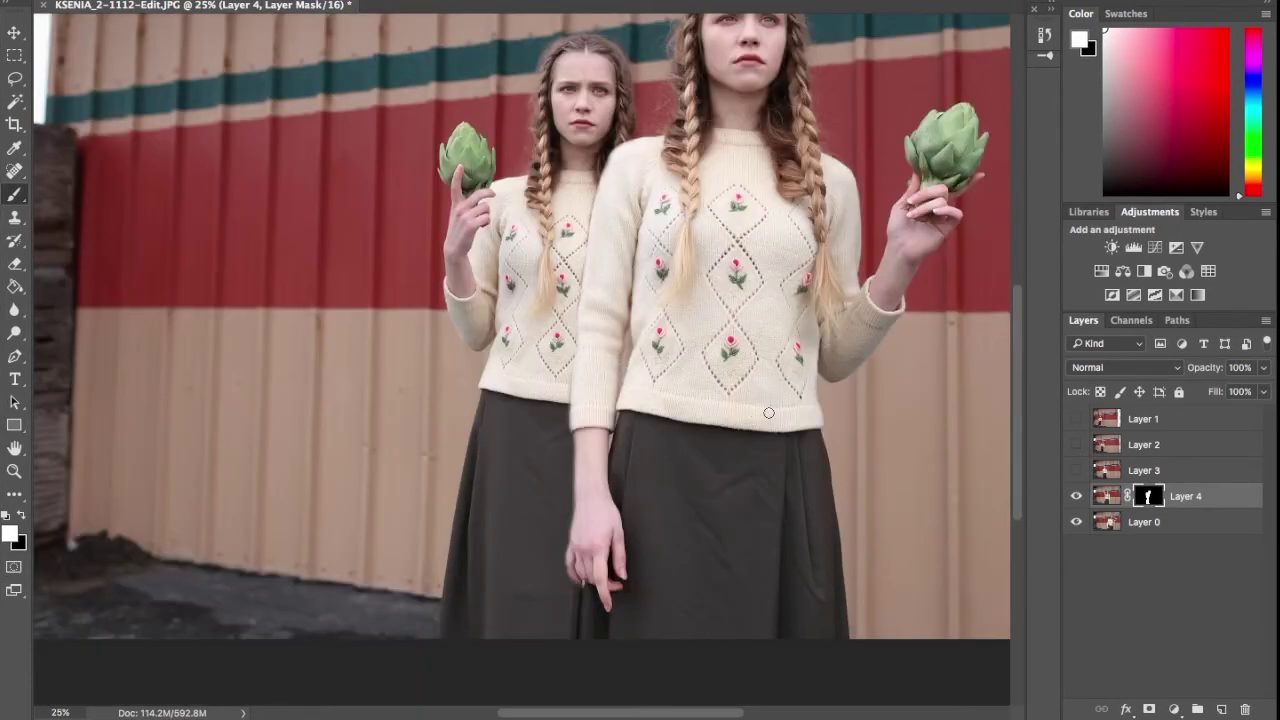
pyautogui.hotkey('ctrl', '-')
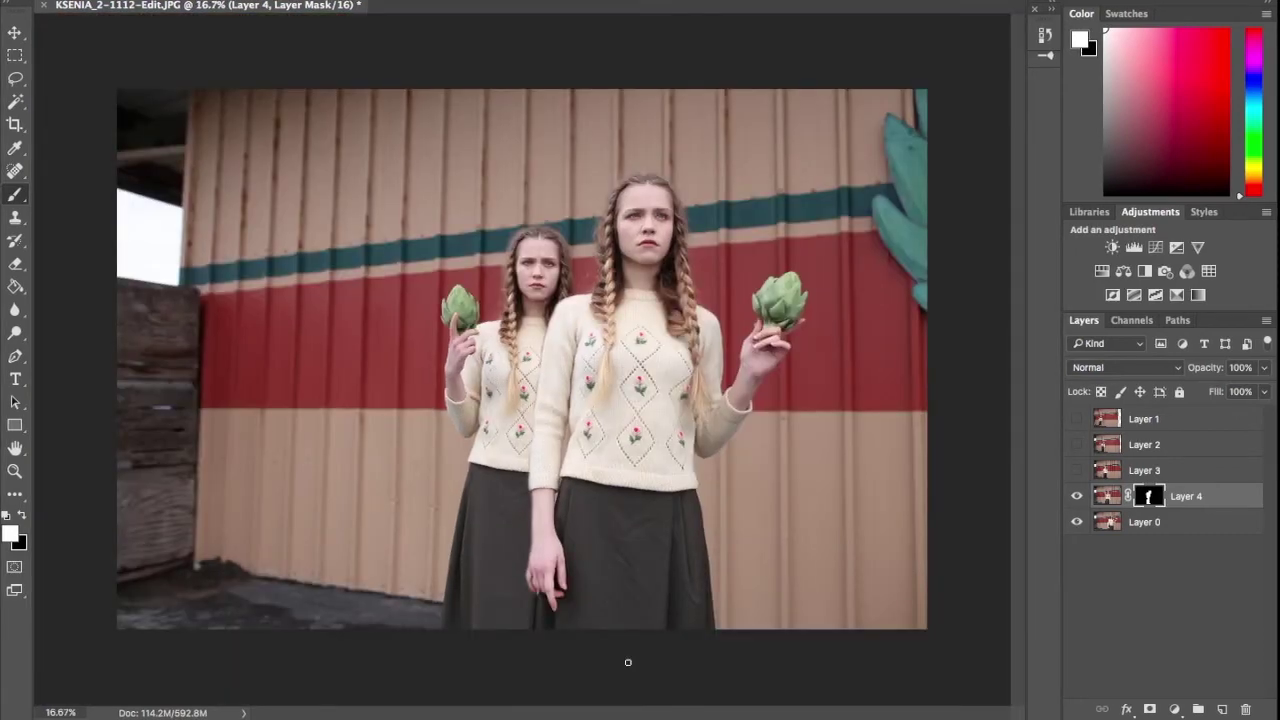
pyautogui.click(1140, 470)
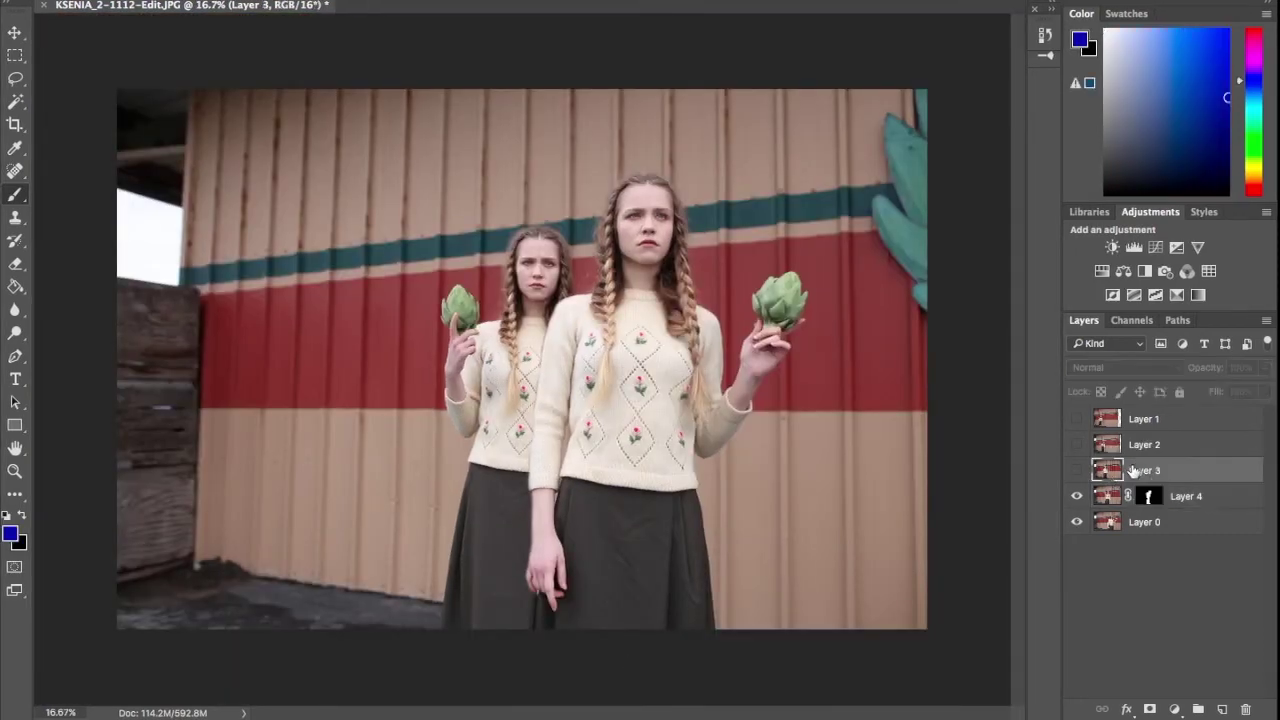
# Show Layer 3 with a new mask, hiding its middle and revealing the artichoke over a face.
pyautogui.click(1077, 471)
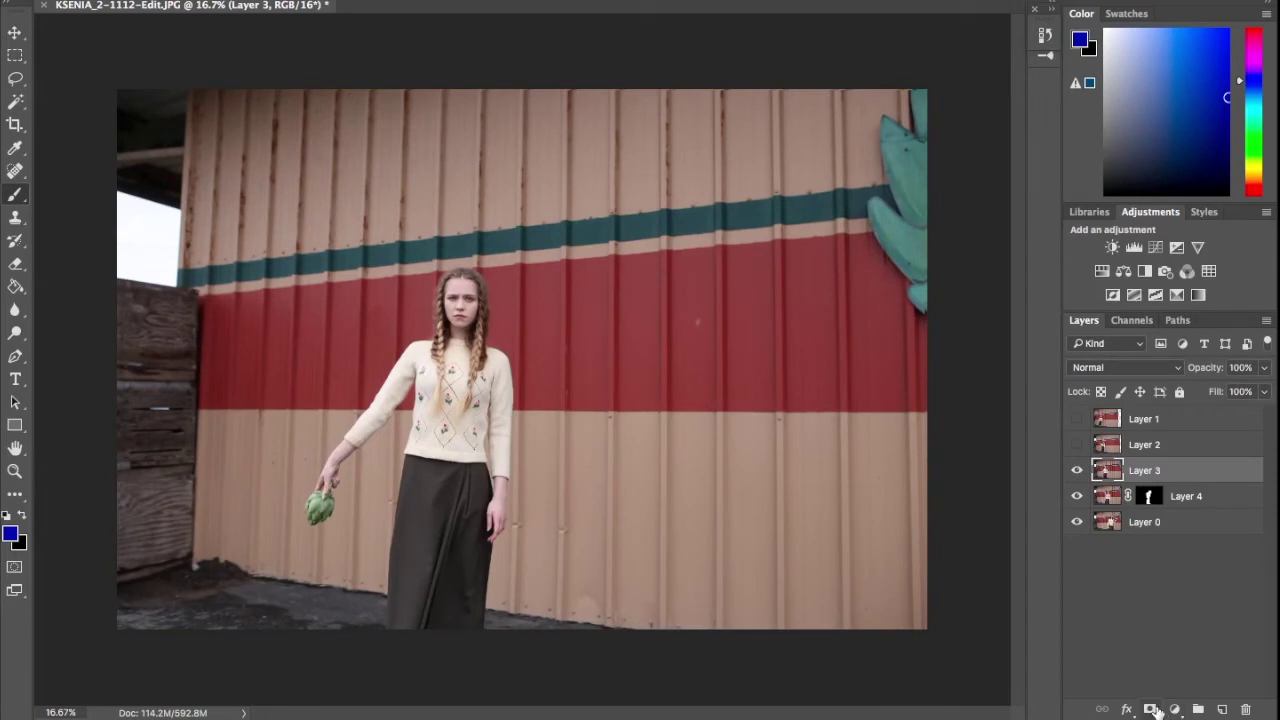
pyautogui.click(1150, 709)
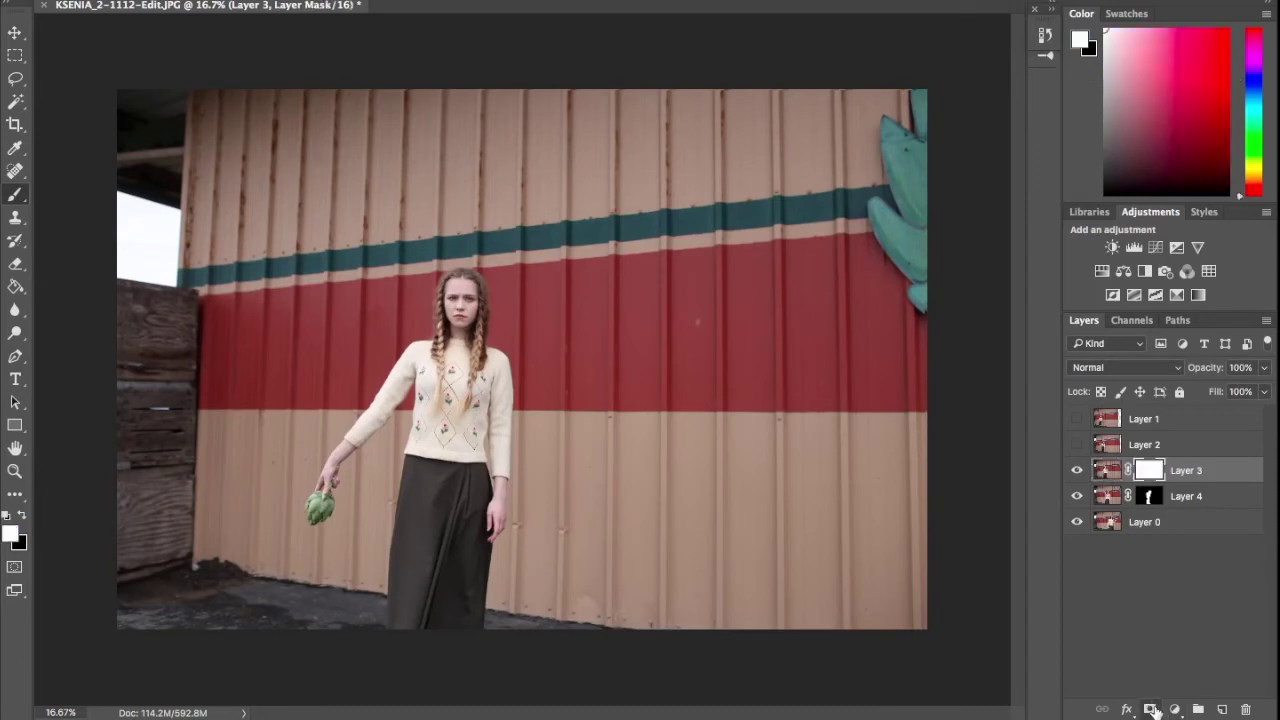
pyautogui.press(']')
pyautogui.press(']')
pyautogui.press(']')
pyautogui.press('x')
pyautogui.moveTo(440, 440)
pyautogui.mouseDown()
pyautogui.moveTo(450, 294)
pyautogui.moveTo(479, 528)
pyautogui.moveTo(437, 498)
pyautogui.moveTo(452, 631)
pyautogui.moveTo(389, 400)
pyautogui.mouseUp()
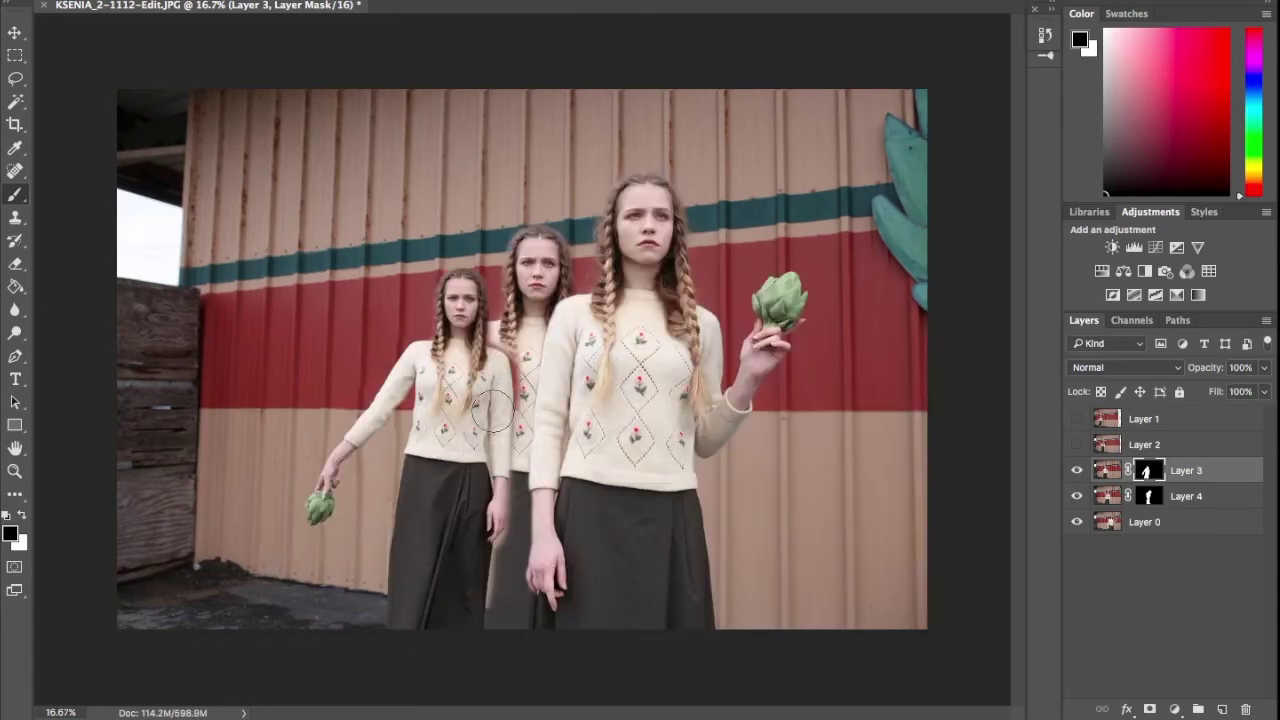
pyautogui.moveTo(477, 428)
pyautogui.mouseDown()
pyautogui.moveTo(457, 394)
pyautogui.moveTo(457, 306)
pyautogui.mouseUp()
# Zoom in and paint white on Layer 3's mask to restore the forehead above the artichoke.
pyautogui.hotkey('ctrl', '+')
pyautogui.press('x')
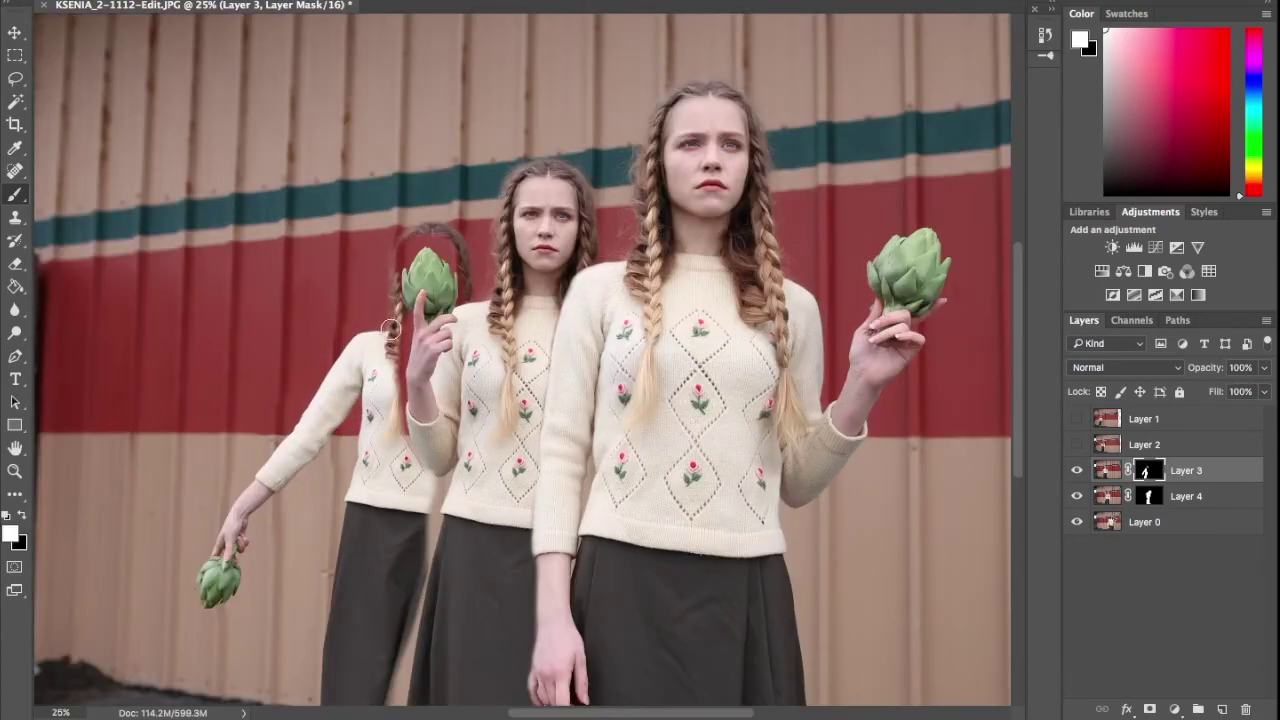
pyautogui.hotkey('ctrl', '+')
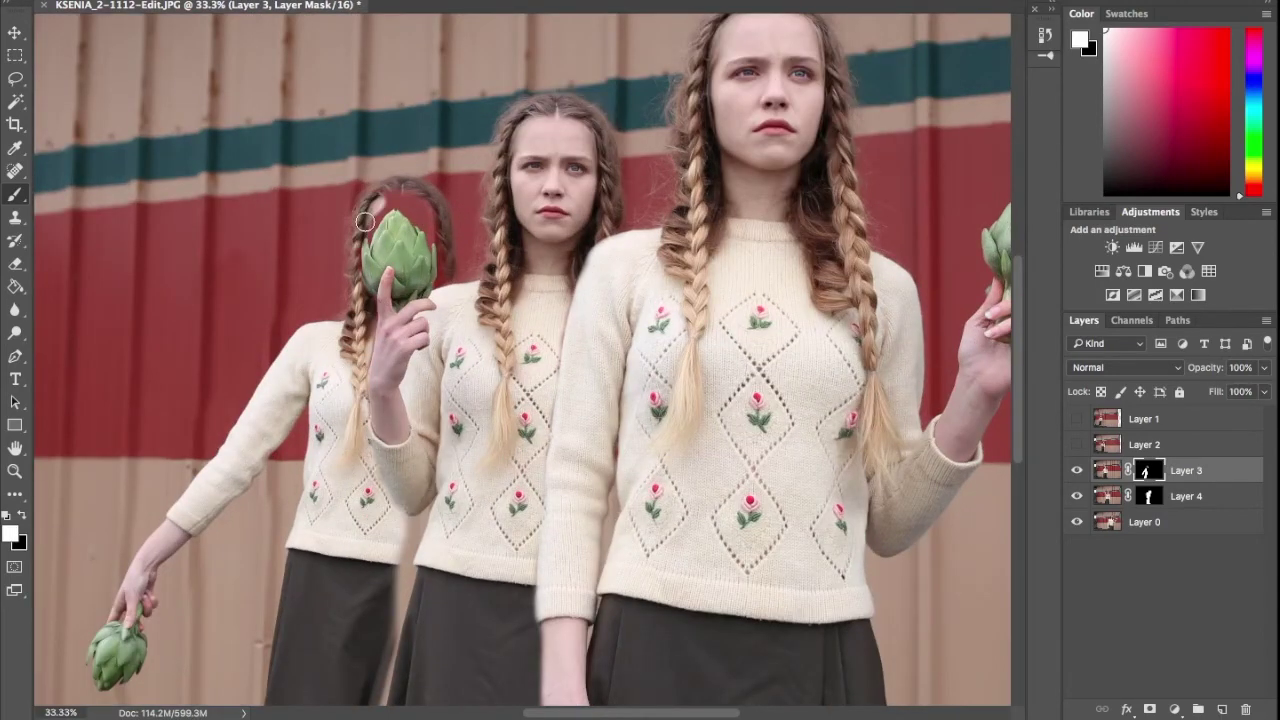
pyautogui.hotkey('ctrl', '+')
pyautogui.hotkey('ctrl', '+')
pyautogui.press(']')
pyautogui.press(']')
pyautogui.press(']')
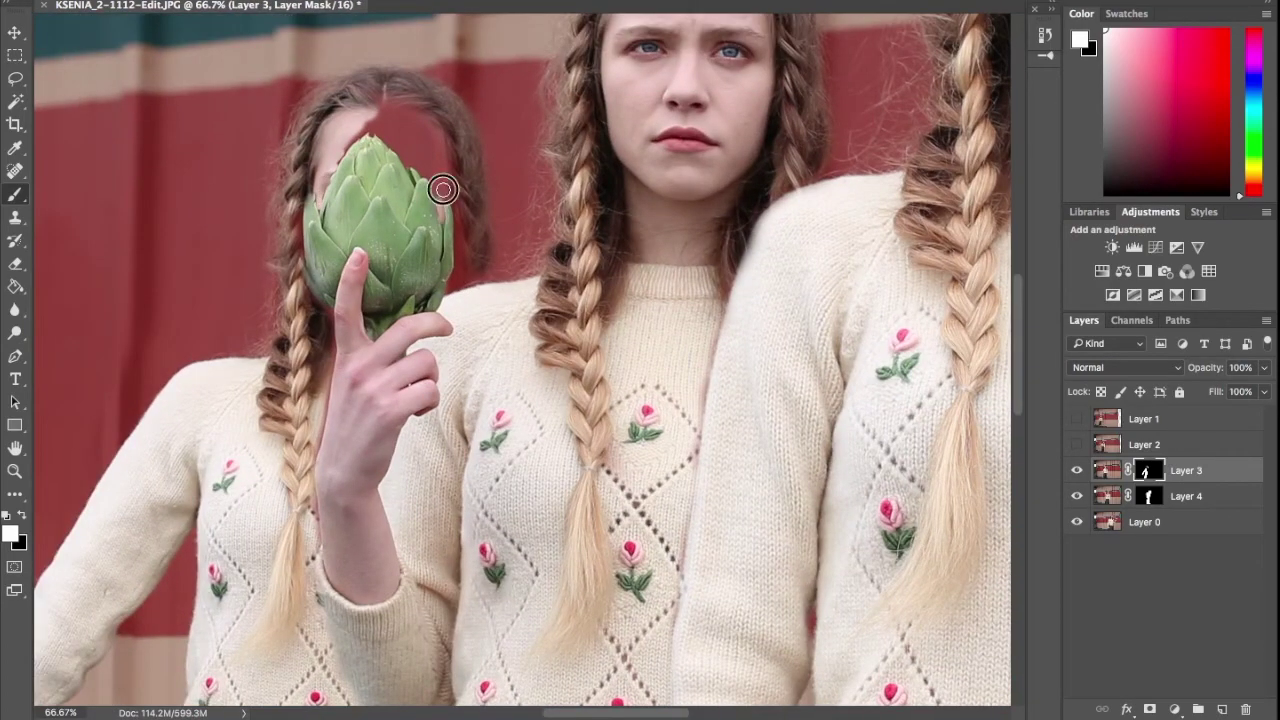
pyautogui.moveTo(375, 130)
pyautogui.mouseDown()
pyautogui.moveTo(357, 97)
pyautogui.moveTo(428, 164)
pyautogui.moveTo(400, 140)
pyautogui.moveTo(330, 153)
pyautogui.moveTo(354, 126)
pyautogui.mouseUp()
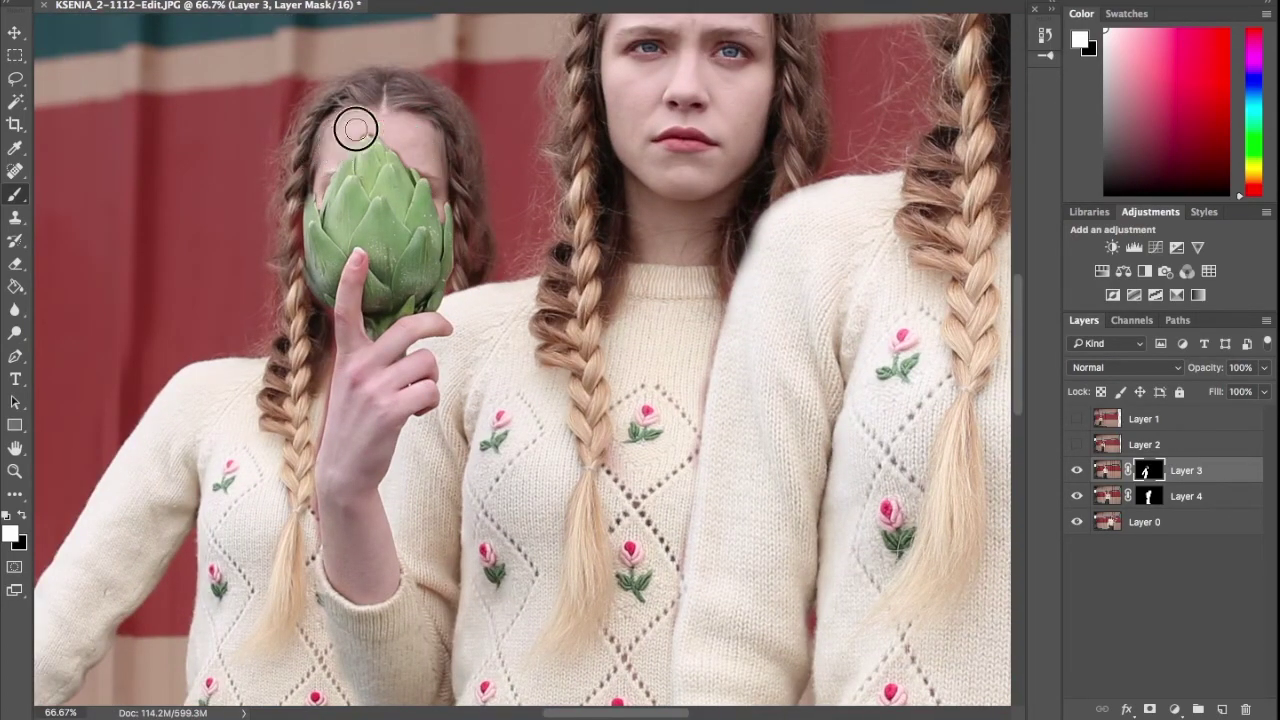
pyautogui.scroll(-10, 516, 298)
pyautogui.press(']')
pyautogui.press(']')
pyautogui.press(']')
pyautogui.press(']')
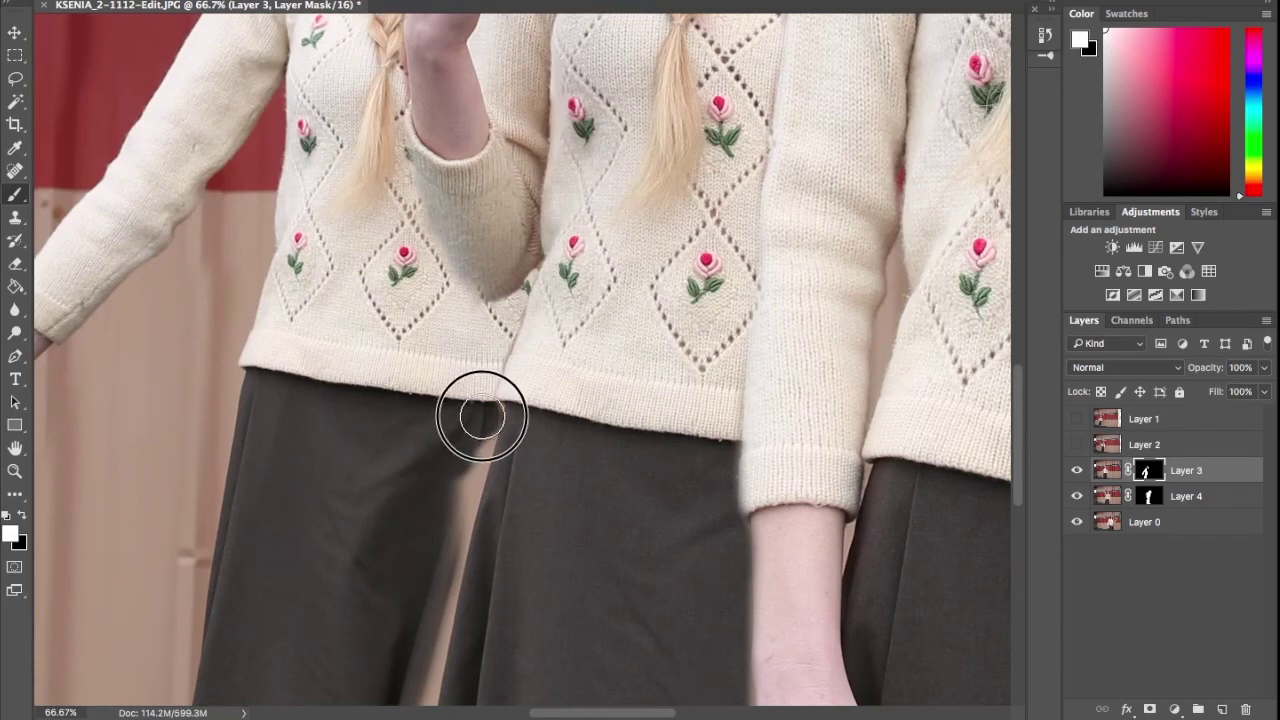
pyautogui.scroll(-5, 480, 417)
pyautogui.moveTo(427, 511); pyautogui.dragTo(466, 443)
pyautogui.scroll(-5, 469, 466)
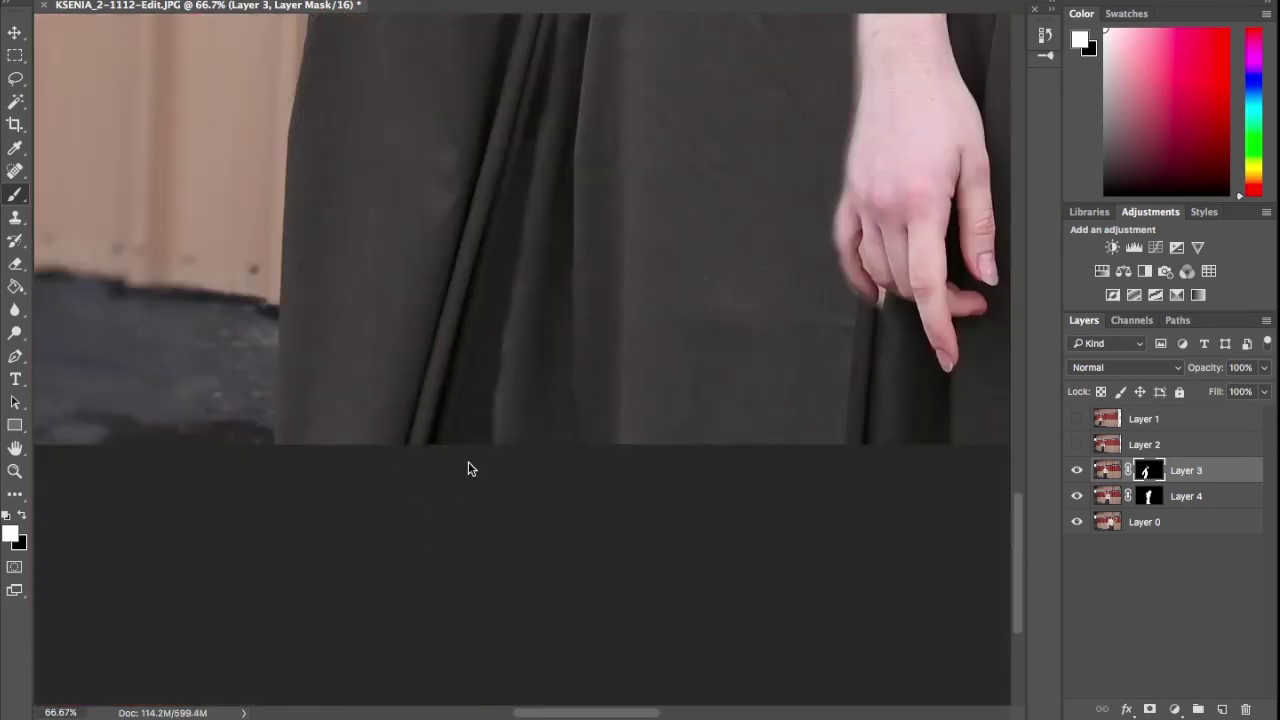
# Invert Layer 2's mask to black and paint white to reveal the fourth woman on the left.
pyautogui.hotkey('ctrl', '-')
pyautogui.hotkey('ctrl', '-')
pyautogui.hotkey('ctrl', '-')
pyautogui.hotkey('ctrl', '-')
pyautogui.hotkey('alt', ']')
pyautogui.press('x')
pyautogui.moveTo(388, 315)
pyautogui.mouseDown()
pyautogui.moveTo(306, 357)
pyautogui.moveTo(420, 423)
pyautogui.moveTo(403, 603)
pyautogui.mouseUp()
pyautogui.hotkey('ctrl', 'i')
pyautogui.press('x')
pyautogui.moveTo(391, 451)
pyautogui.mouseDown()
pyautogui.moveTo(417, 466)
pyautogui.moveTo(410, 600)
pyautogui.mouseUp()
pyautogui.hotkey('ctrl', '+')
# Paint more of the fourth woman's legs and body into Layer 2's mask.
pyautogui.scroll(-1, 305, 630)
pyautogui.moveTo(237, 531)
pyautogui.mouseDown()
pyautogui.moveTo(295, 536)
pyautogui.moveTo(321, 607)
pyautogui.moveTo(357, 400)
pyautogui.mouseUp()
pyautogui.scroll(-2, 305, 630)
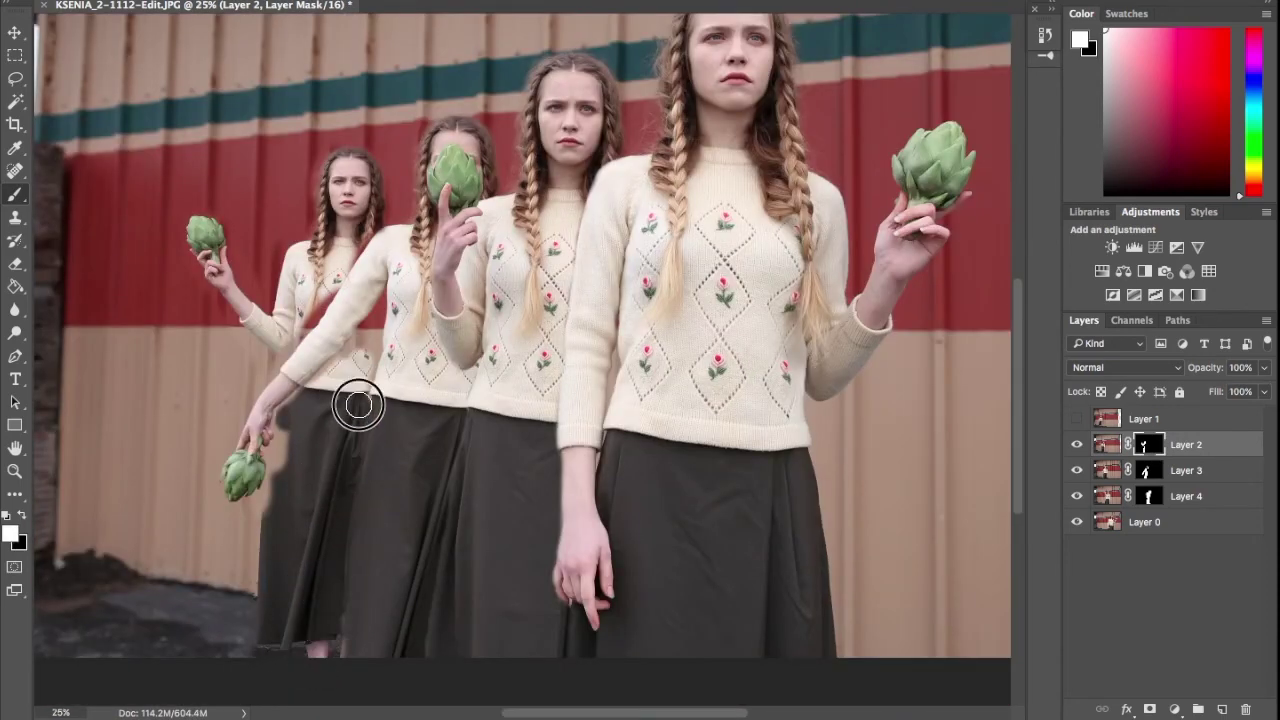
pyautogui.hotkey('ctrl', '+')
pyautogui.moveTo(243, 386); pyautogui.dragTo(314, 439)
pyautogui.hotkey('ctrl', '+')
pyautogui.hotkey('ctrl', '+')
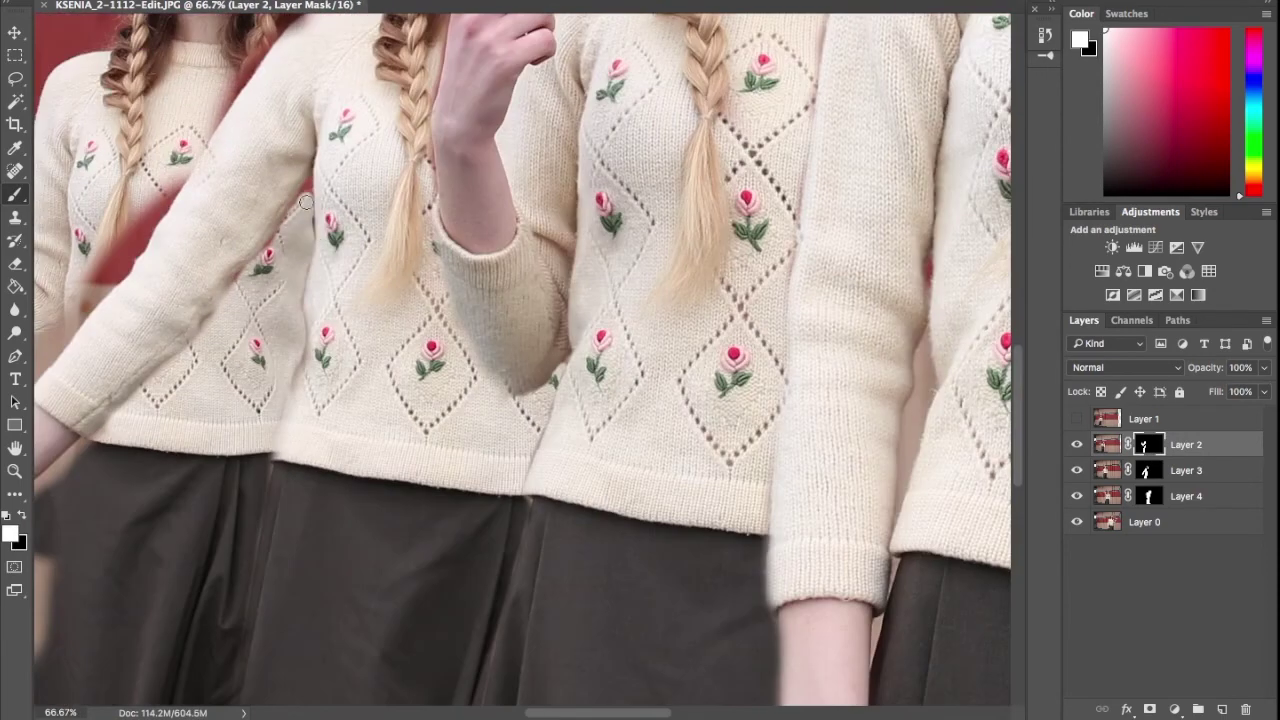
# Refine Layer 2's mask along the middle sweaters, then check the whole composite.
pyautogui.hscroll(-2, 309, 226)
pyautogui.scroll(4, 211, 239)
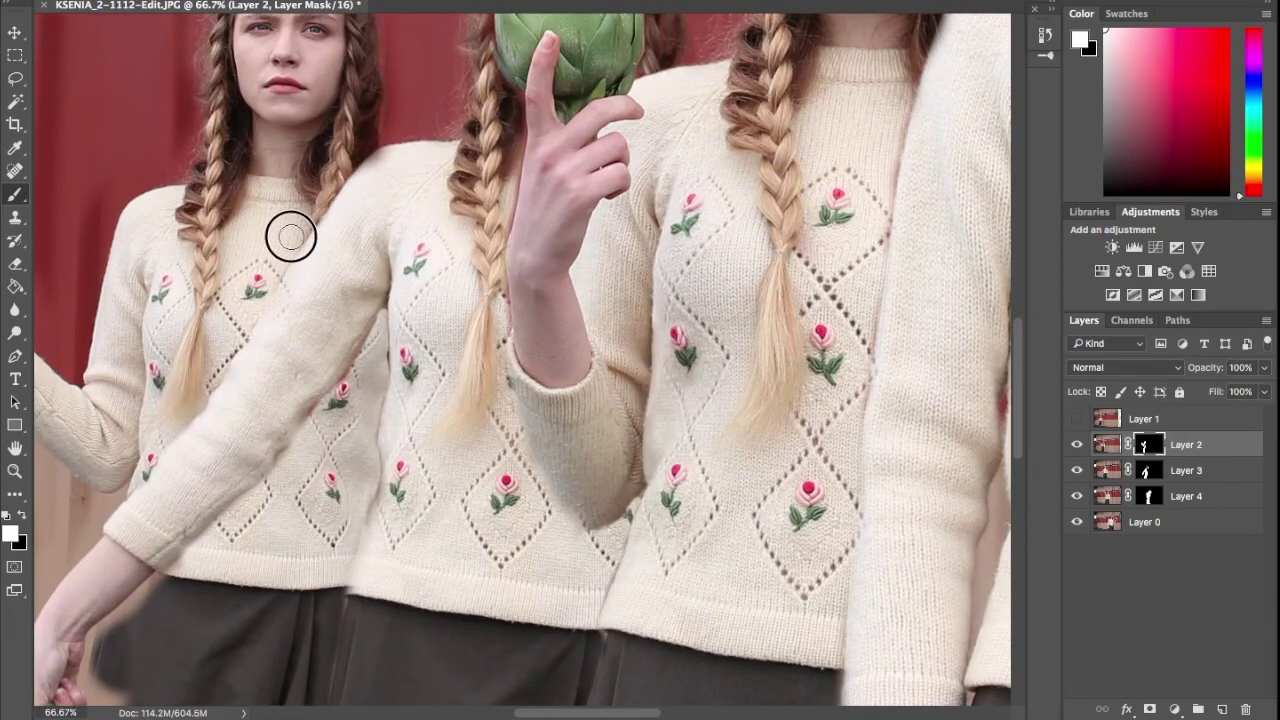
pyautogui.hscroll(-6, 409, 432)
pyautogui.scroll(-5, 409, 432)
pyautogui.scroll(-3, 409, 432)
pyautogui.moveTo(380, 428)
pyautogui.mouseDown()
pyautogui.moveTo(357, 508)
pyautogui.moveTo(360, 590)
pyautogui.mouseUp()
pyautogui.hotkey('ctrl', '-')
pyautogui.hotkey('ctrl', '-')
pyautogui.hotkey('ctrl', '-')
# Zoom back in and pan across the skirt hems to inspect the blend.
pyautogui.hotkey('ctrl', '+')
pyautogui.scroll(-8, 368, 204)
pyautogui.scroll(5, 445, 353)
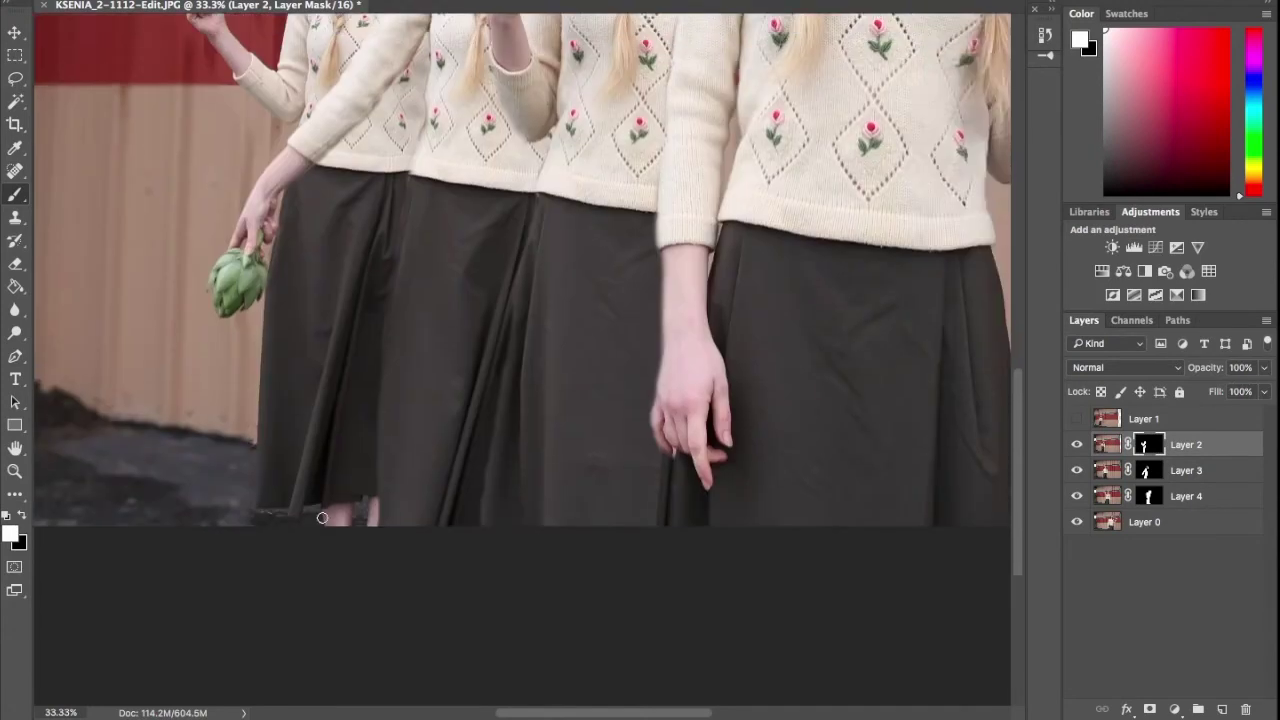
pyautogui.hscroll(-3, 412, 612)
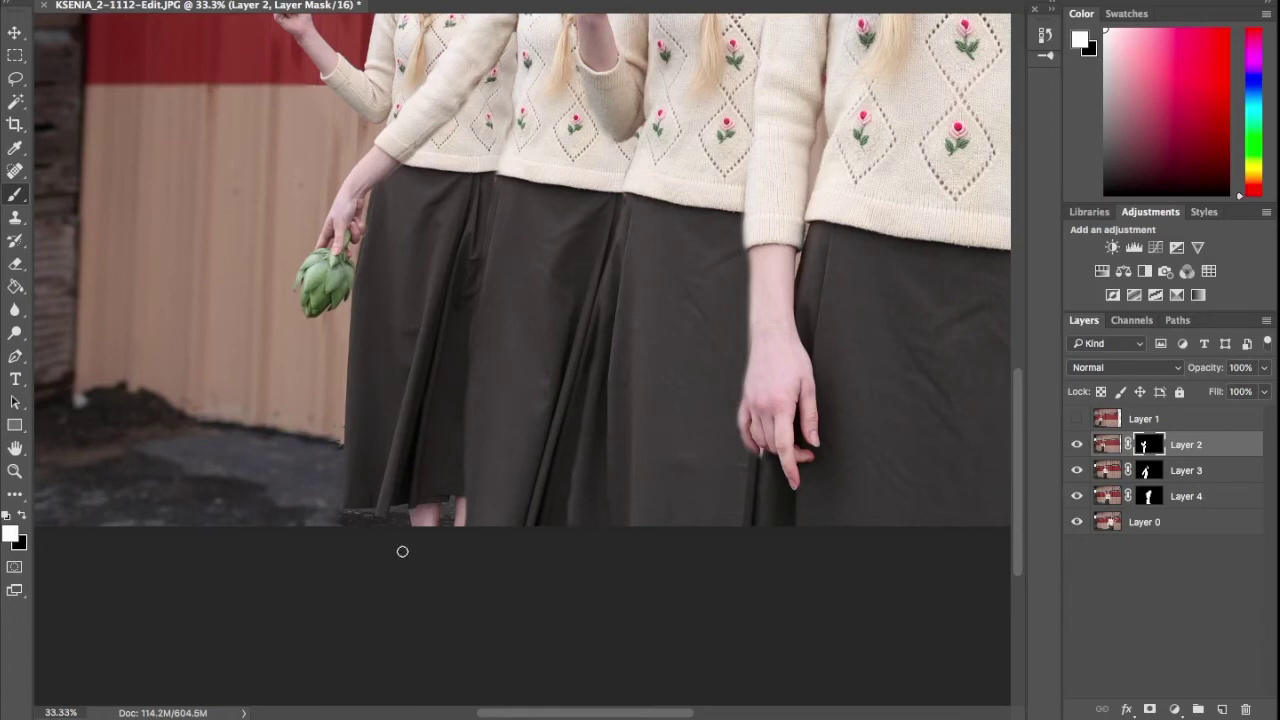
pyautogui.scroll(5, 402, 551)
pyautogui.hscroll(1, 402, 551)
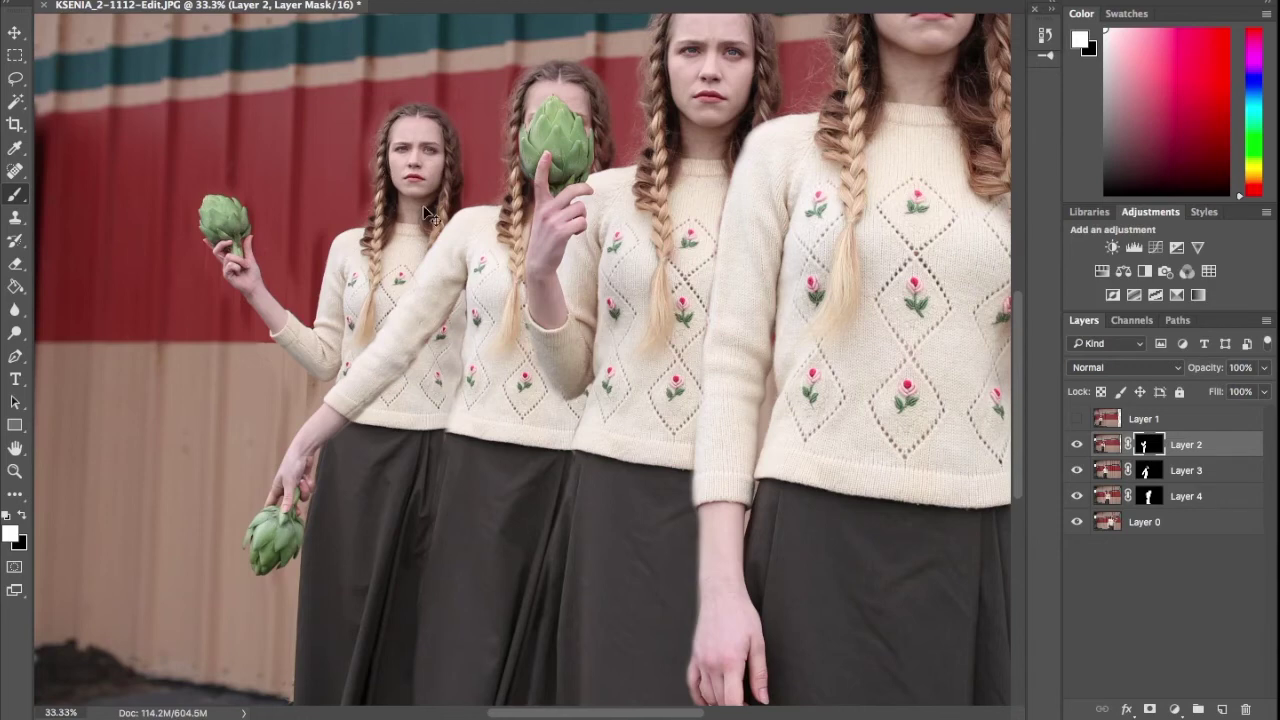
pyautogui.hotkey('ctrl', '-')
pyautogui.scroll(-2, 424, 205)
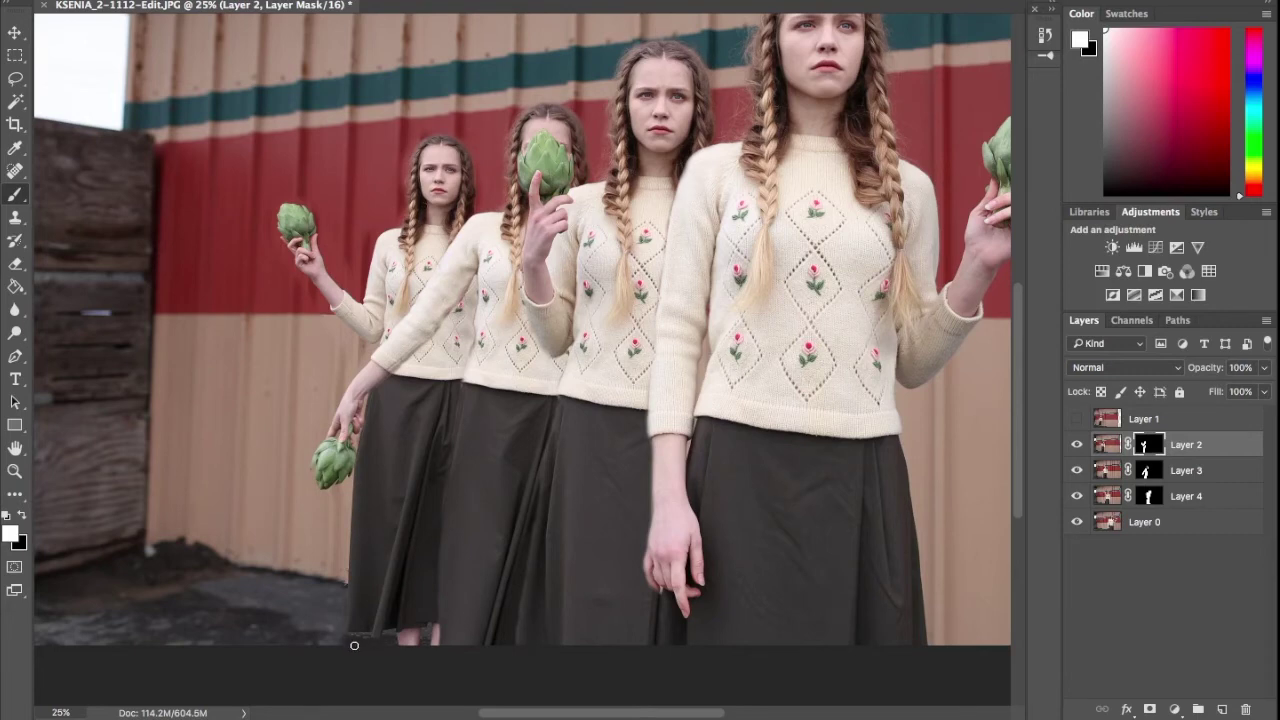
pyautogui.hotkey('ctrl', '-')
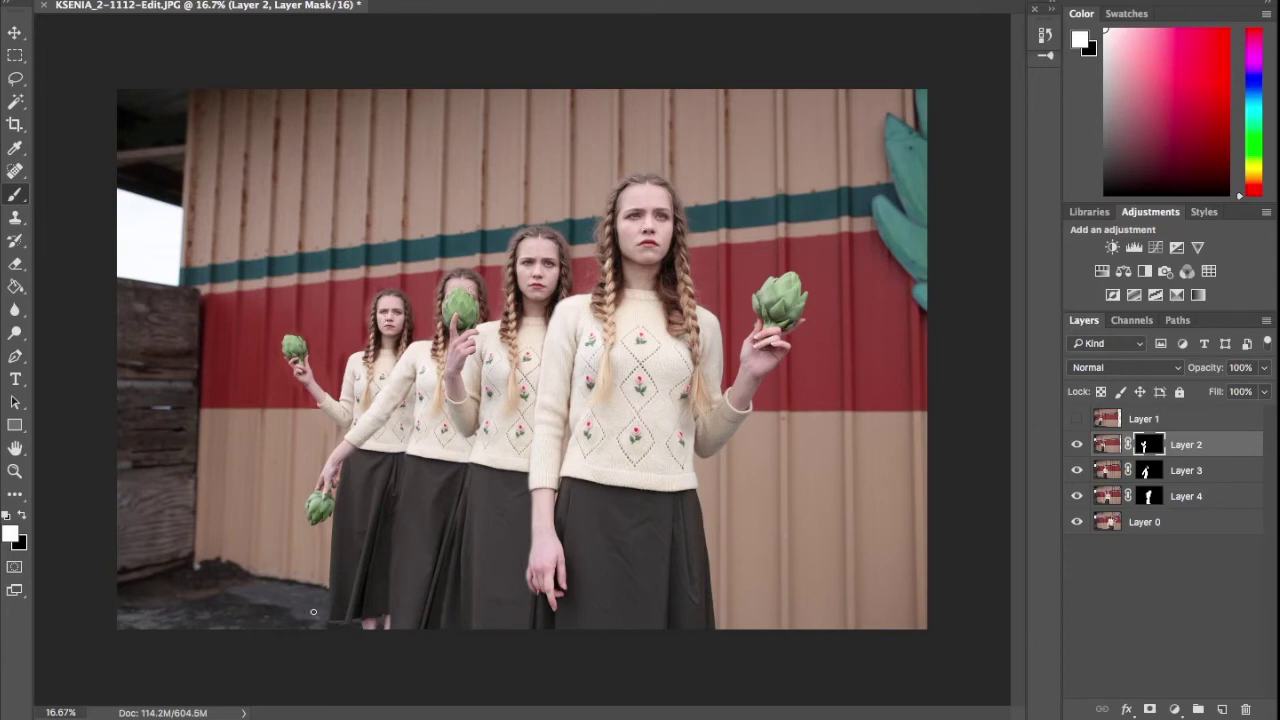
# Zoom in and pan around the lowered artichoke to inspect Layer 2's blend.
pyautogui.hotkey('ctrl', '+')
pyautogui.hotkey('ctrl', '+')
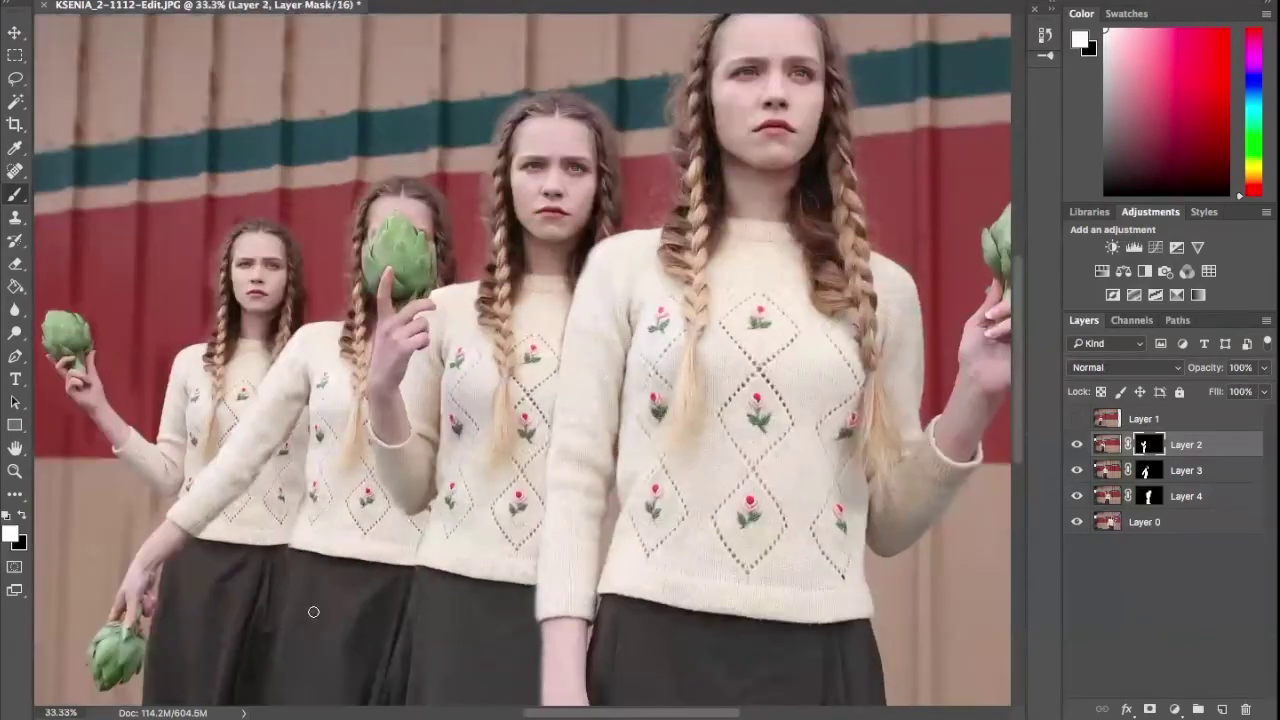
pyautogui.scroll(-5, 313, 611)
pyautogui.hscroll(-5, 313, 611)
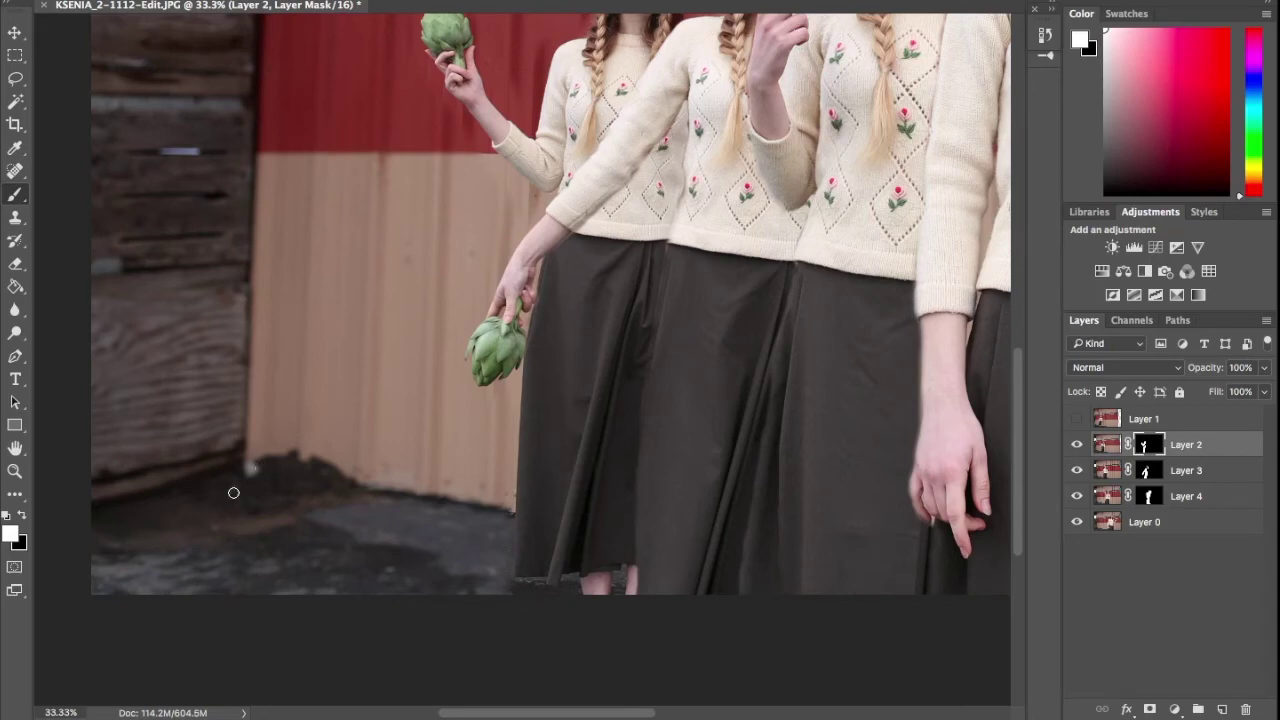
pyautogui.scroll(5, 370, 445)
pyautogui.hscroll(5, 370, 445)
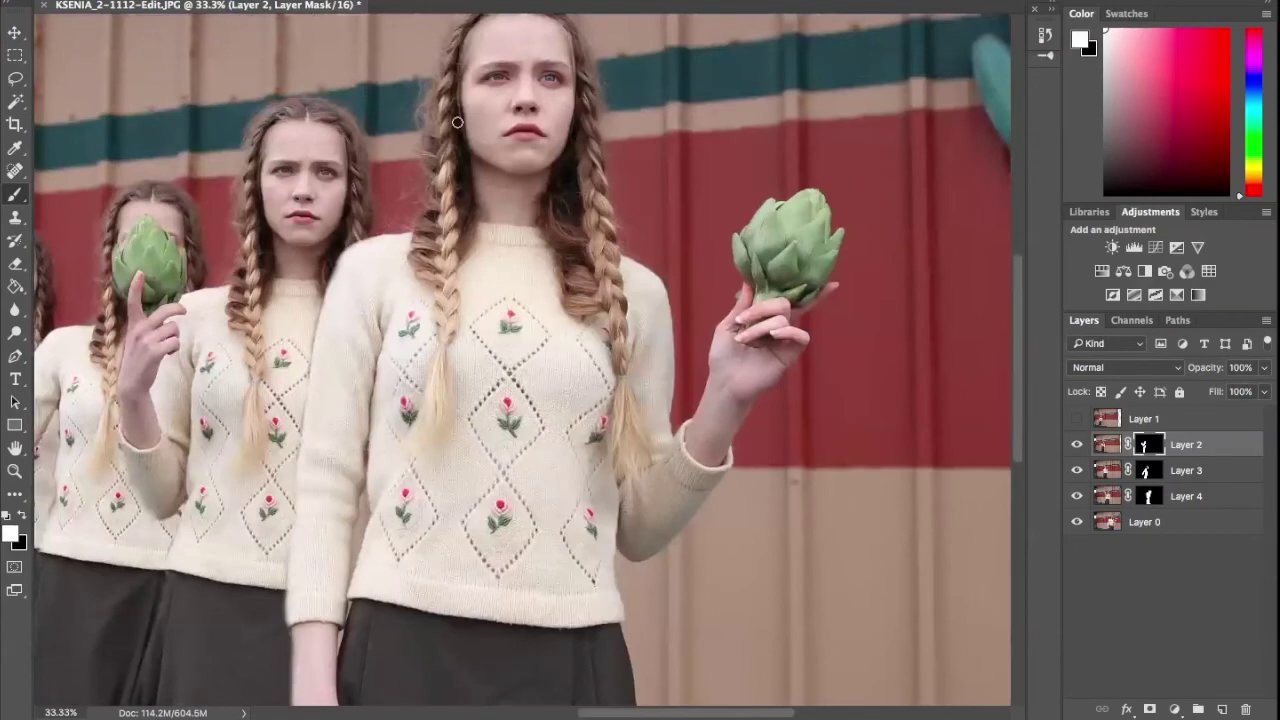
pyautogui.scroll(-10, 549, 157)
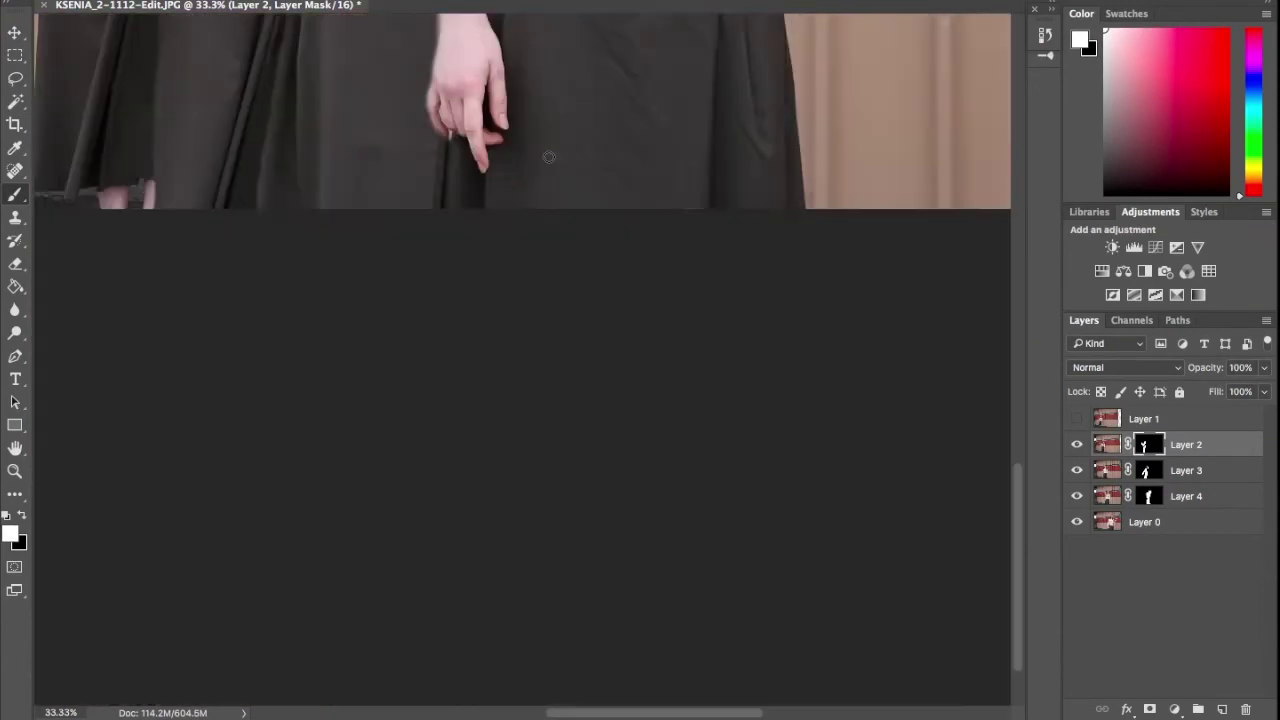
pyautogui.hscroll(-5, 549, 157)
pyautogui.scroll(5, 549, 157)
pyautogui.scroll(5, 549, 157)
pyautogui.hscroll(1, 549, 157)
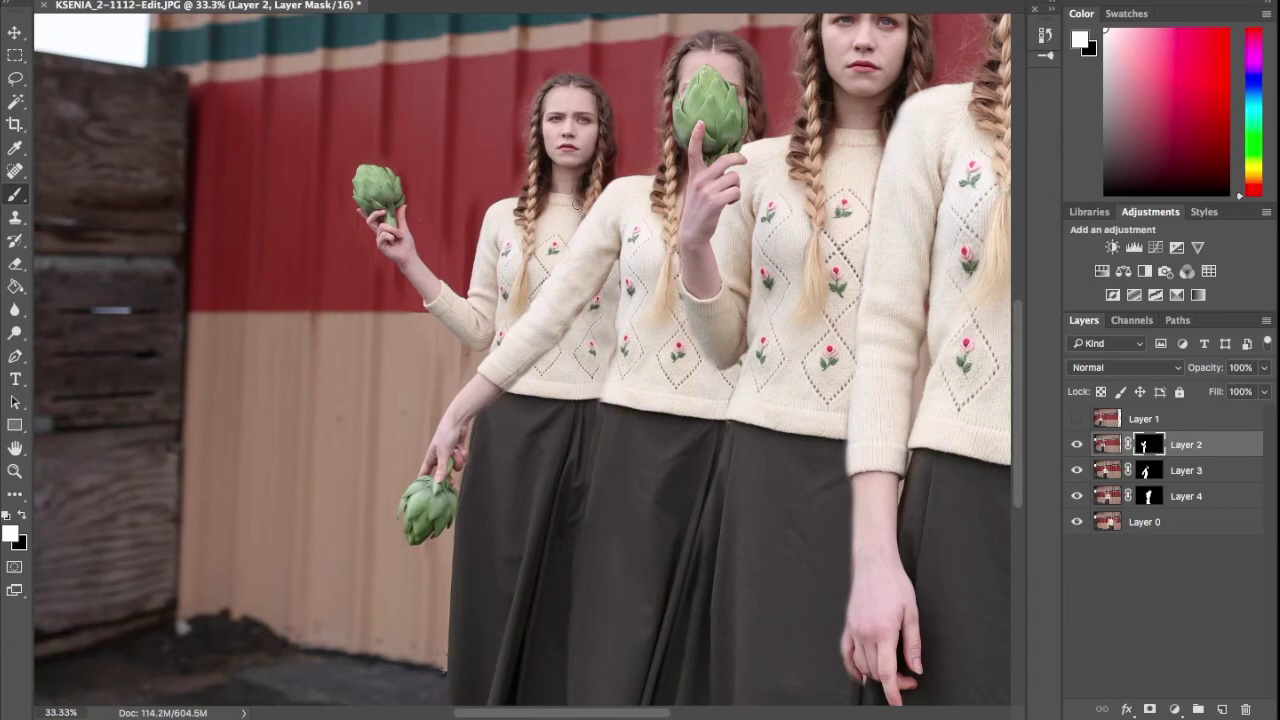
pyautogui.scroll(-10, 576, 203)
pyautogui.hscroll(-3, 576, 203)
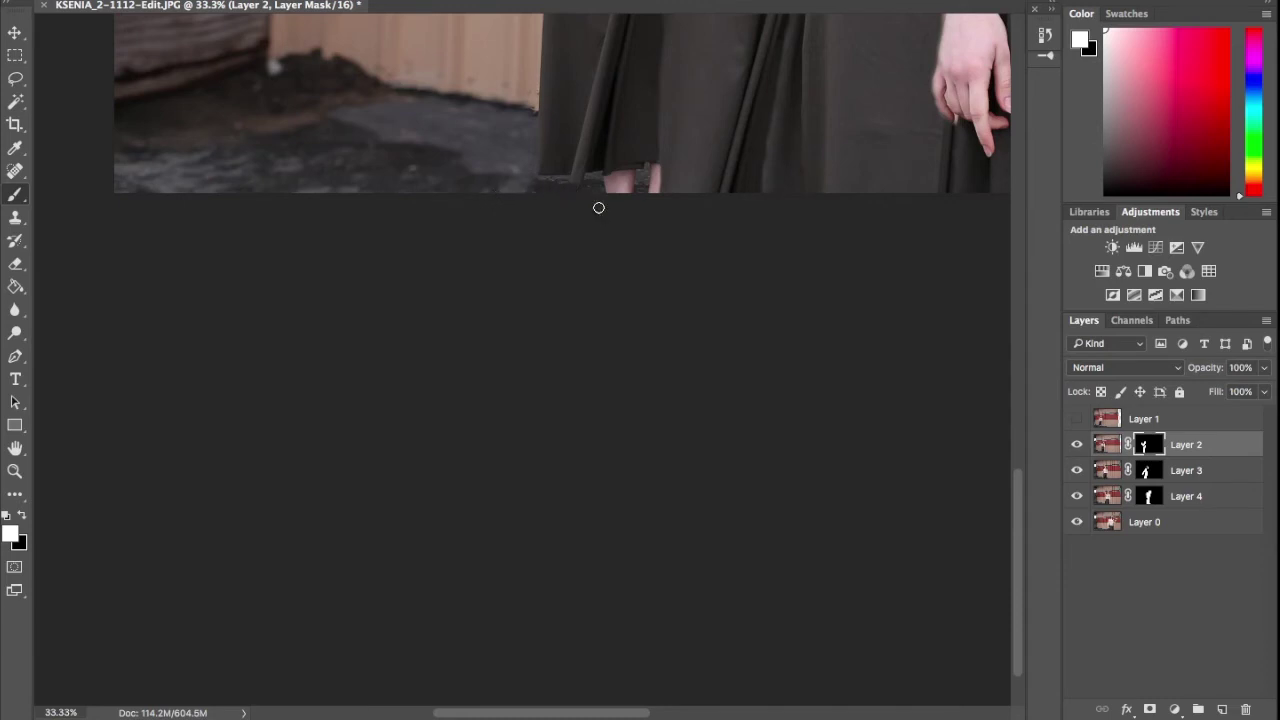
# Paint black on Layer 2's mask around the artichoke with a resized brush, then view the whole image.
pyautogui.press('x')
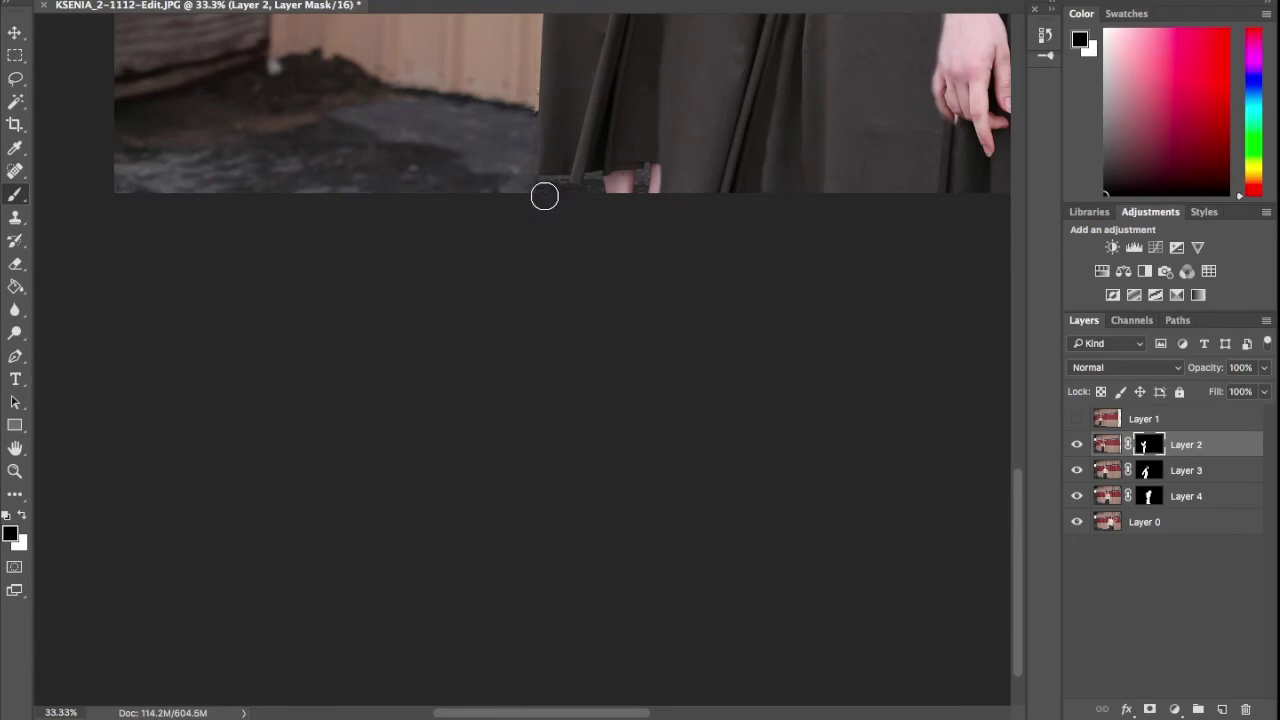
pyautogui.press(']')
pyautogui.press(']')
pyautogui.press(']')
pyautogui.press(']')
pyautogui.press('[')
pyautogui.press('[')
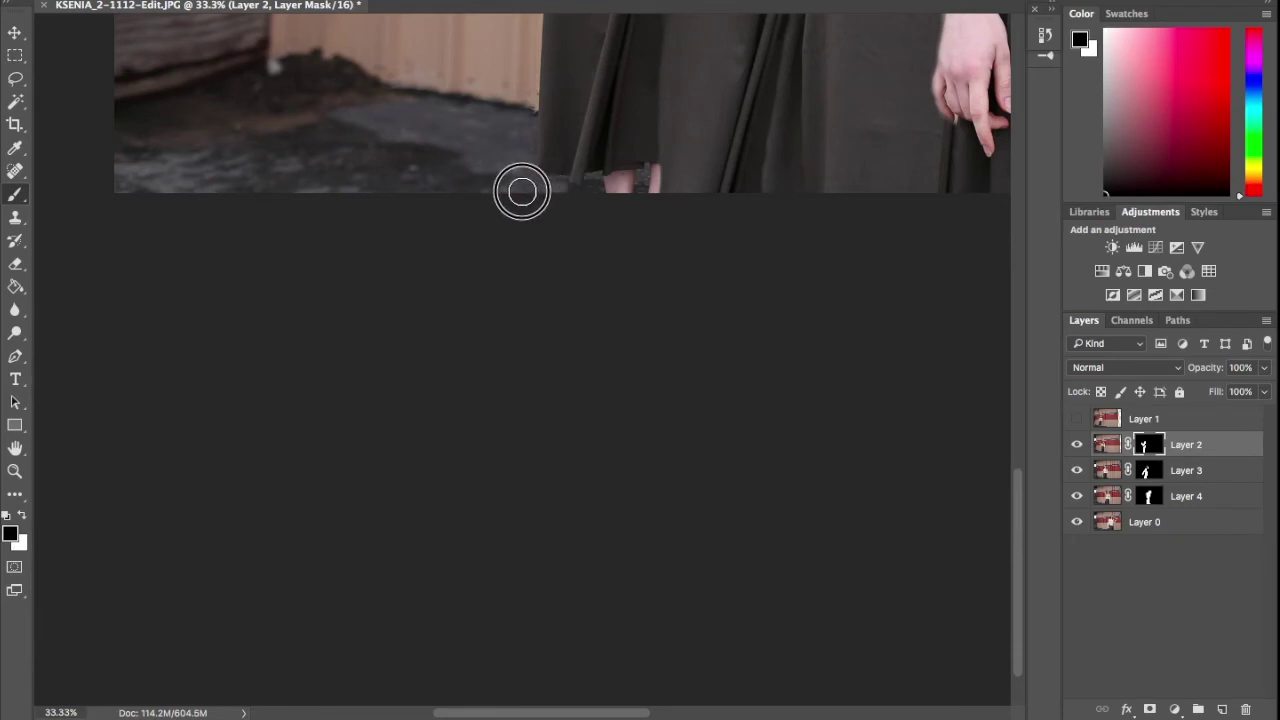
pyautogui.scroll(2, 530, 200)
pyautogui.scroll(12, 530, 228)
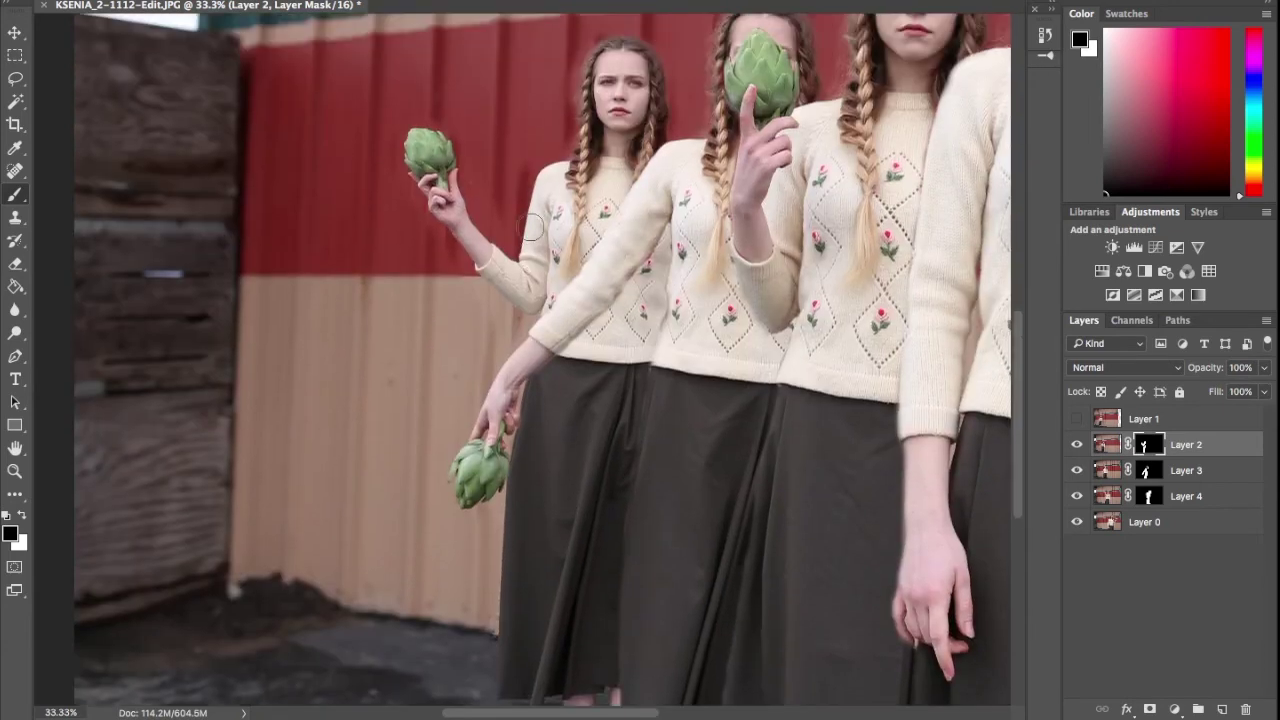
pyautogui.press(']')
pyautogui.press(']')
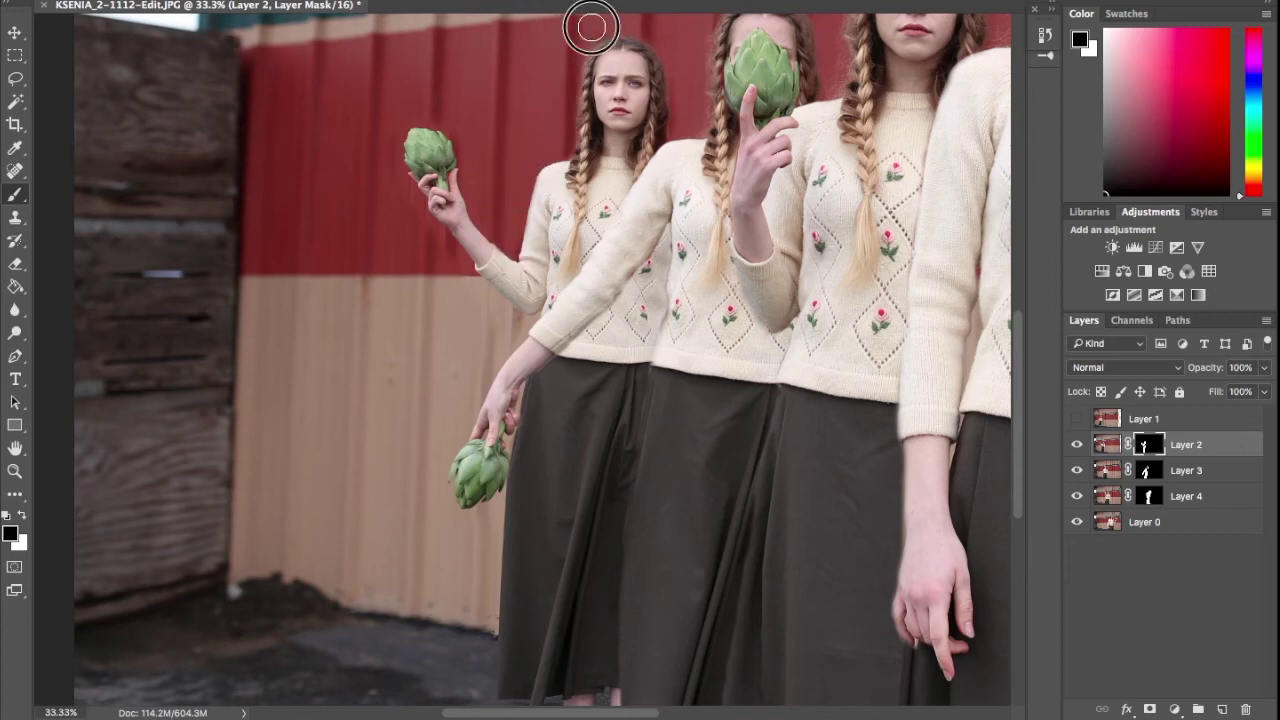
pyautogui.scroll(3, 605, 138)
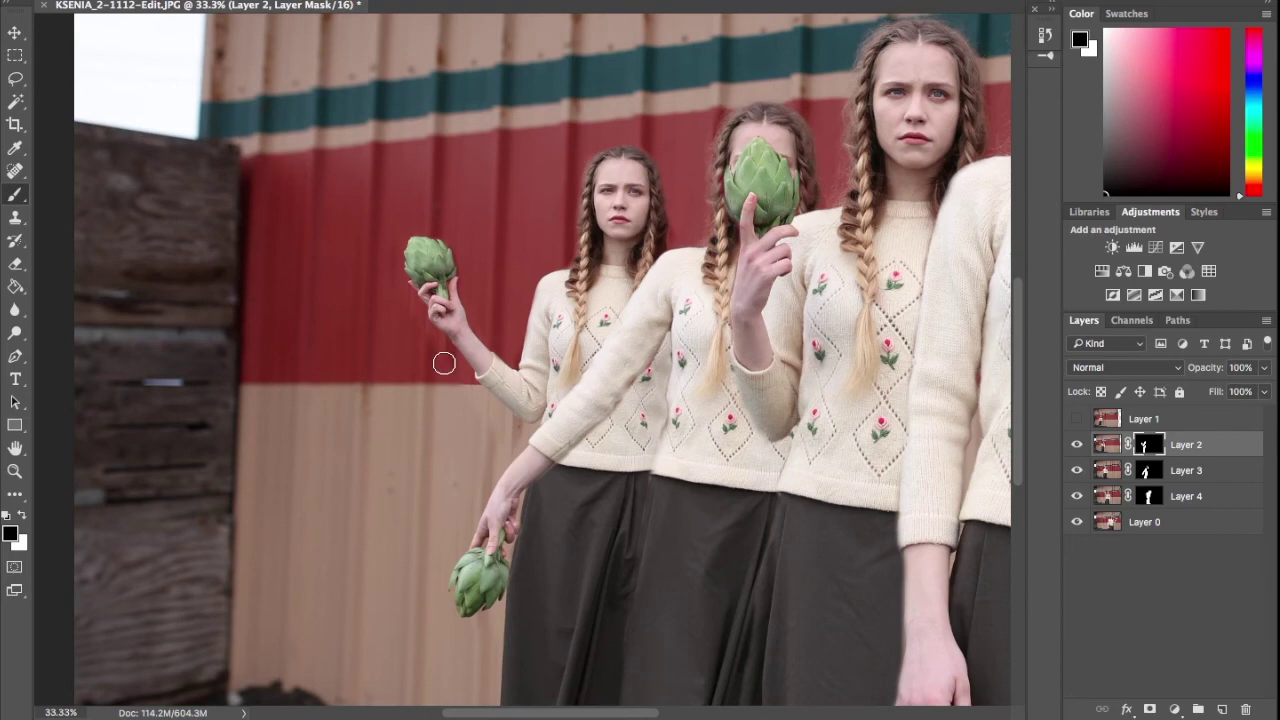
pyautogui.scroll(-5, 529, 414)
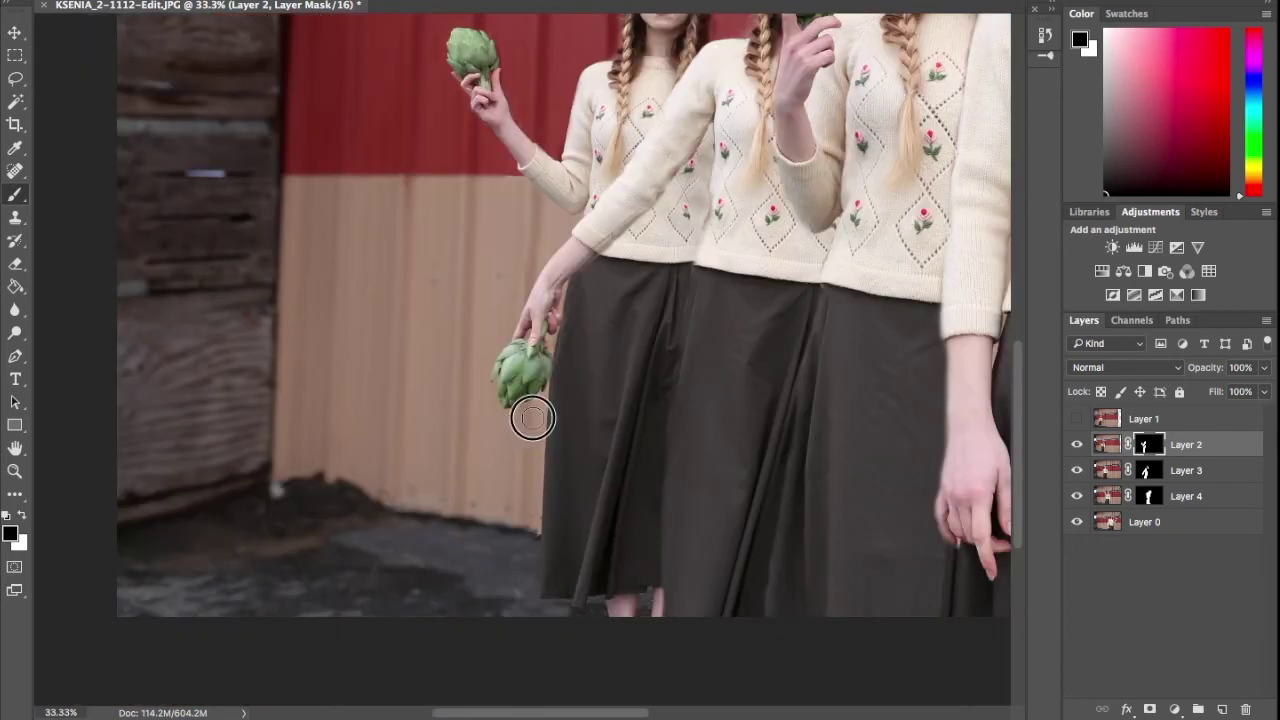
pyautogui.scroll(-5, 523, 457)
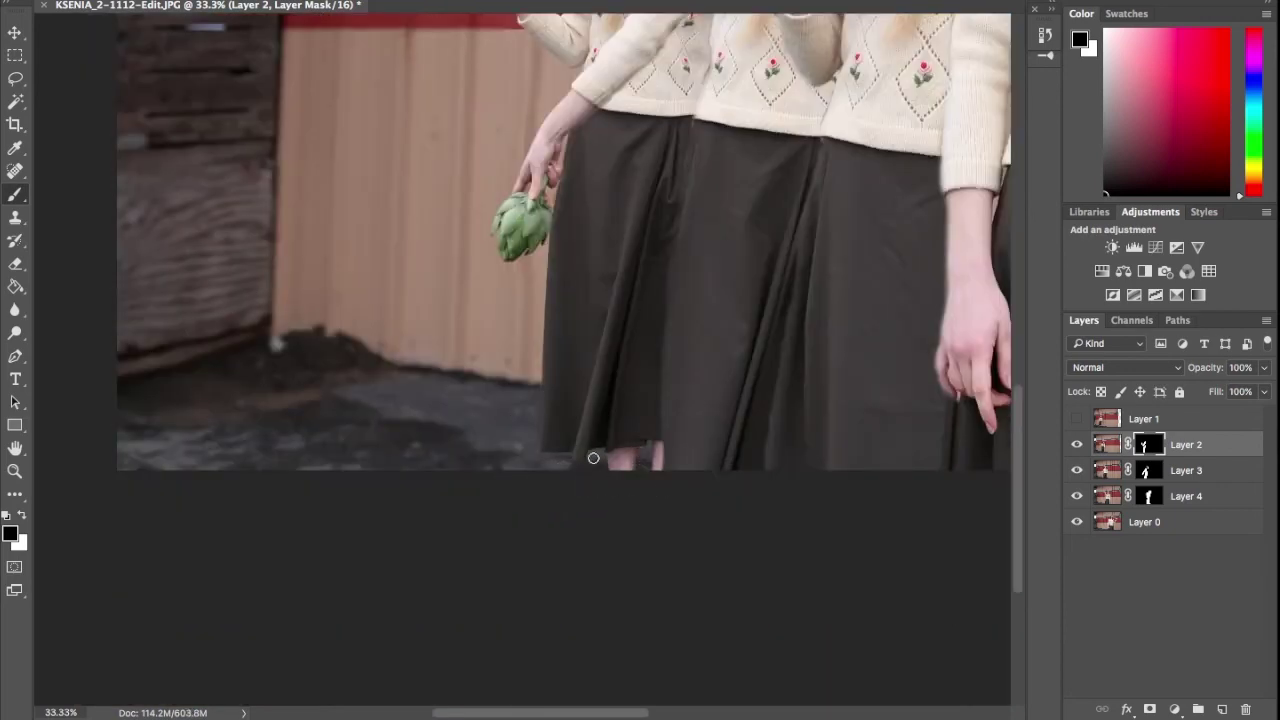
pyautogui.hotkey('ctrl', '-')
pyautogui.hotkey('ctrl', '-')
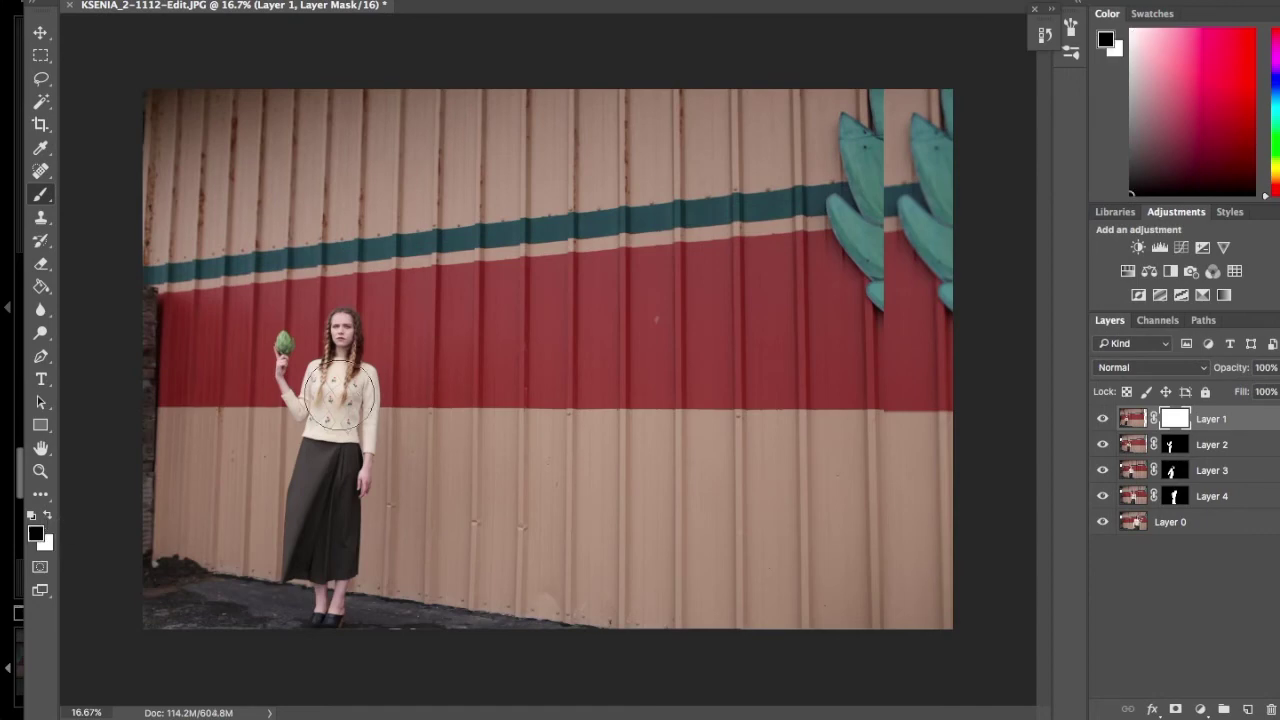
# Invert Layer 1's mask to black and reveal part of Layer 1 over the left women.
pyautogui.moveTo(340, 395)
pyautogui.mouseDown()
pyautogui.moveTo(320, 487)
pyautogui.moveTo(332, 595)
pyautogui.mouseUp()
pyautogui.hotkey('ctrl', 'i')
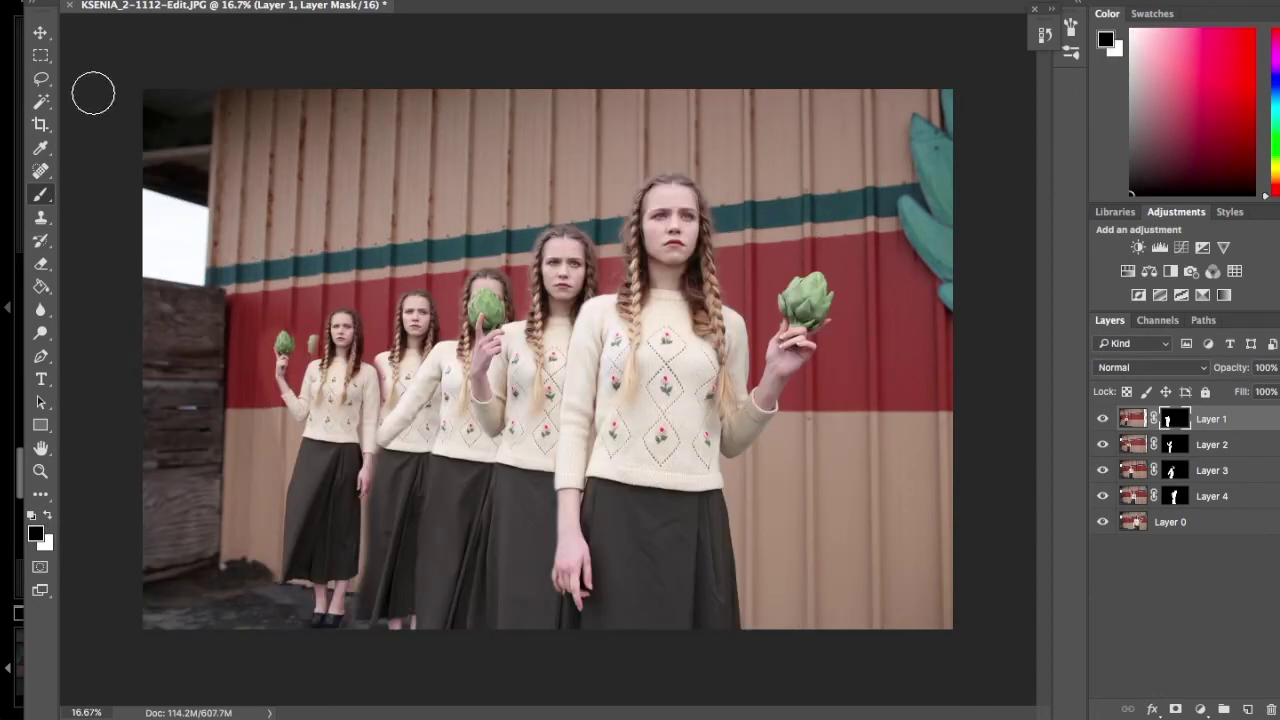
pyautogui.hotkey('ctrl', '+')
pyautogui.hotkey('ctrl', '+')
pyautogui.hotkey('ctrl', '+')
pyautogui.hscroll(-2, 500, 451)
pyautogui.moveTo(560, 300)
pyautogui.mouseDown()
pyautogui.moveTo(500, 451)
pyautogui.moveTo(371, 243)
pyautogui.mouseUp()
# Paint more of Layer 1's figure back in around the left women.
pyautogui.scroll(-3, 541, 458)
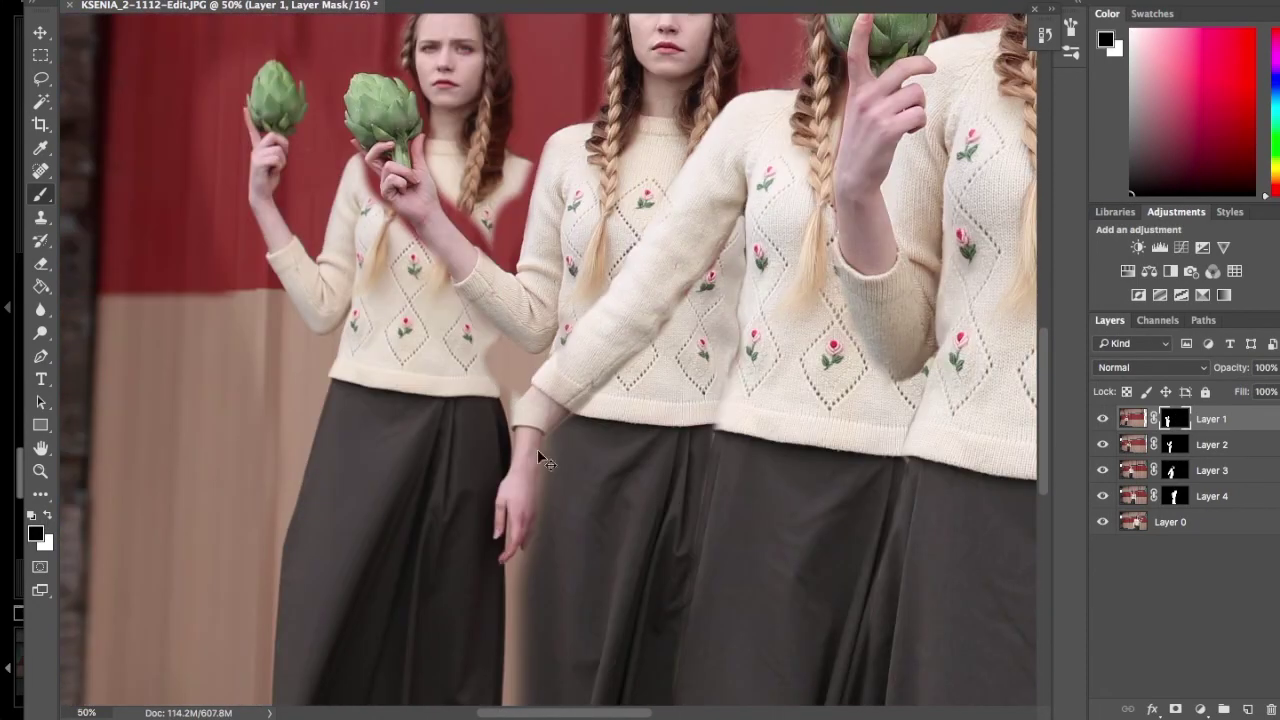
pyautogui.scroll(-3, 541, 458)
pyautogui.moveTo(551, 480); pyautogui.dragTo(546, 349)
pyautogui.scroll(3, 623, 491)
pyautogui.scroll(-5, 623, 491)
pyautogui.moveTo(545, 290)
pyautogui.mouseDown()
pyautogui.moveTo(533, 350)
pyautogui.moveTo(562, 250)
pyautogui.mouseUp()
pyautogui.scroll(-3, 480, 430)
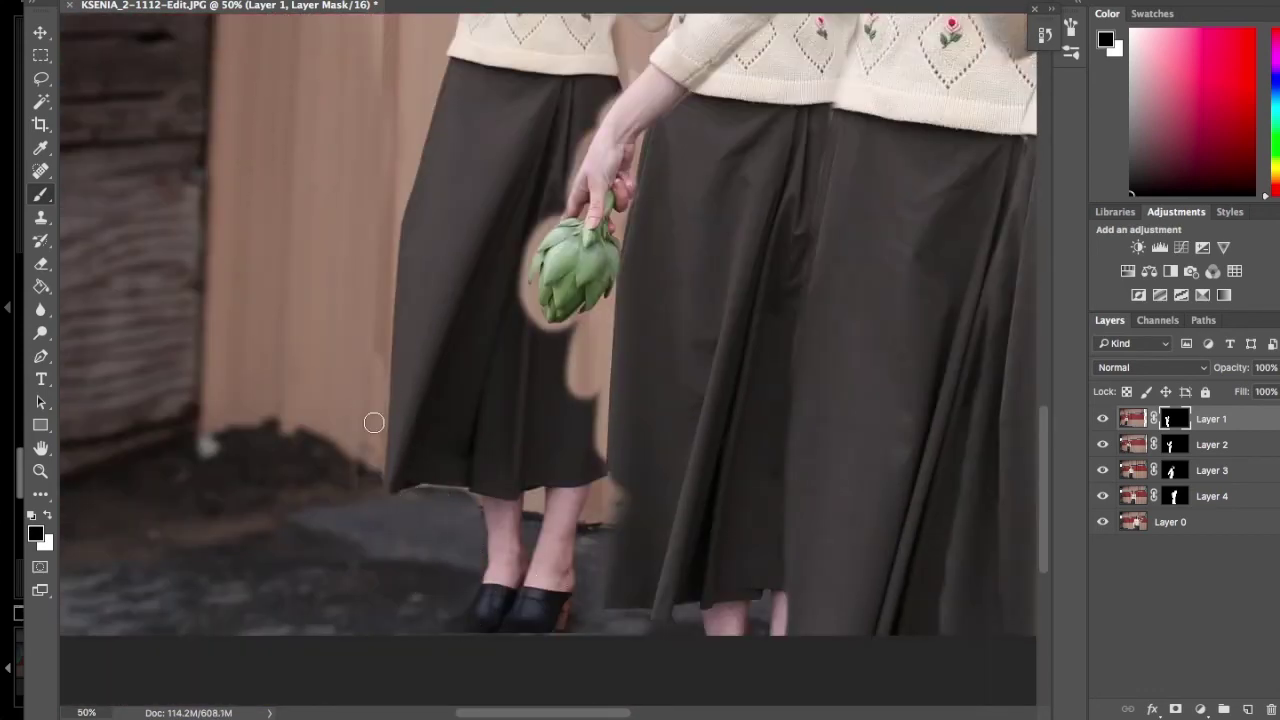
pyautogui.scroll(3, 371, 246)
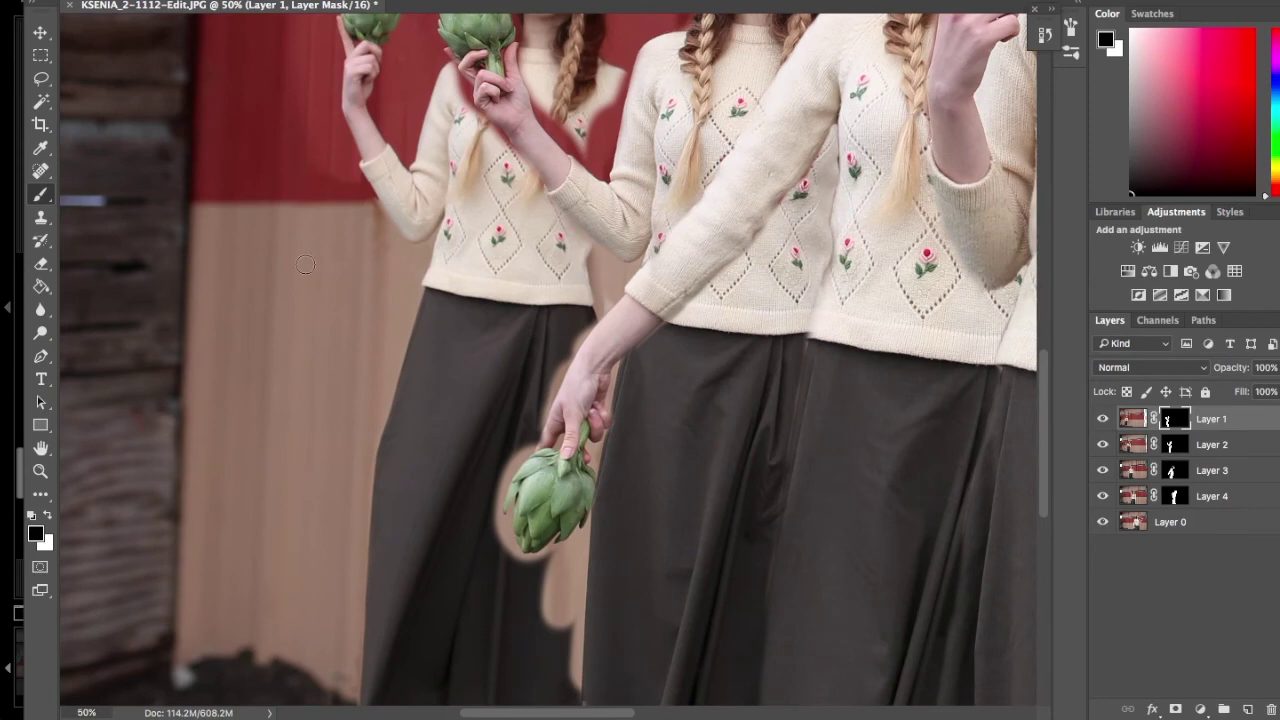
pyautogui.scroll(2, 305, 250)
pyautogui.scroll(1, 330, 118)
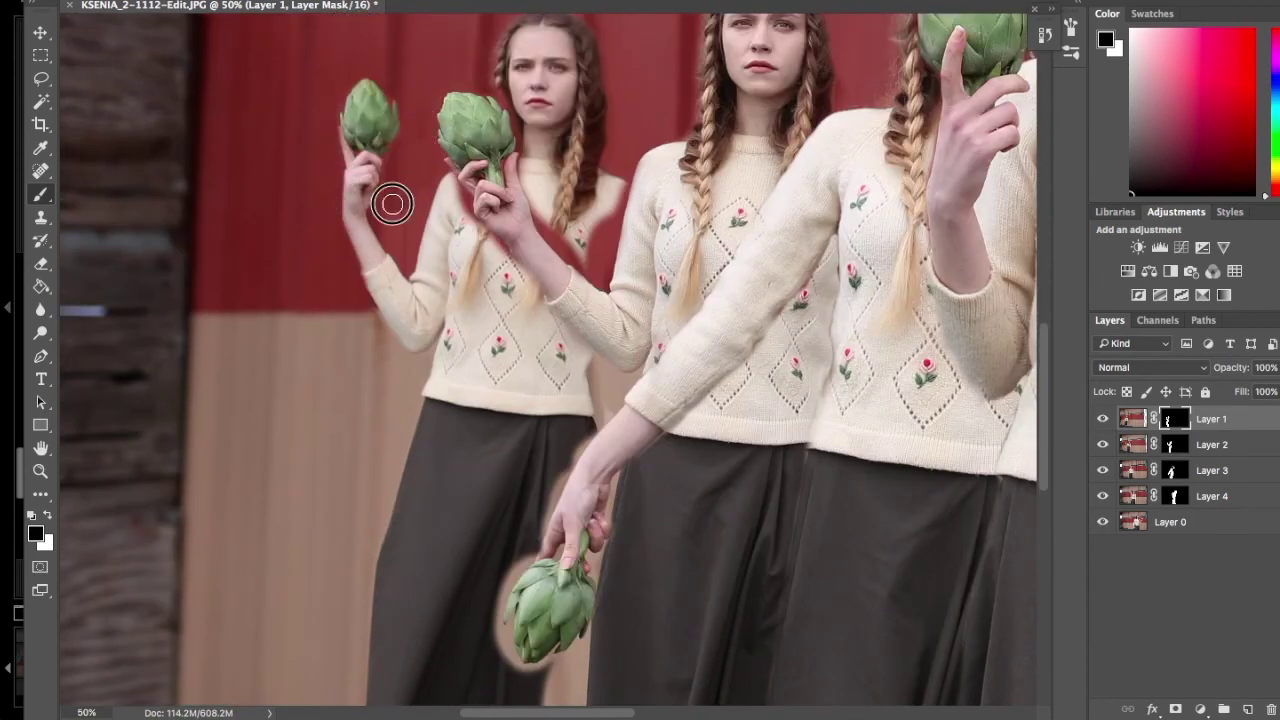
pyautogui.scroll(1, 400, 230)
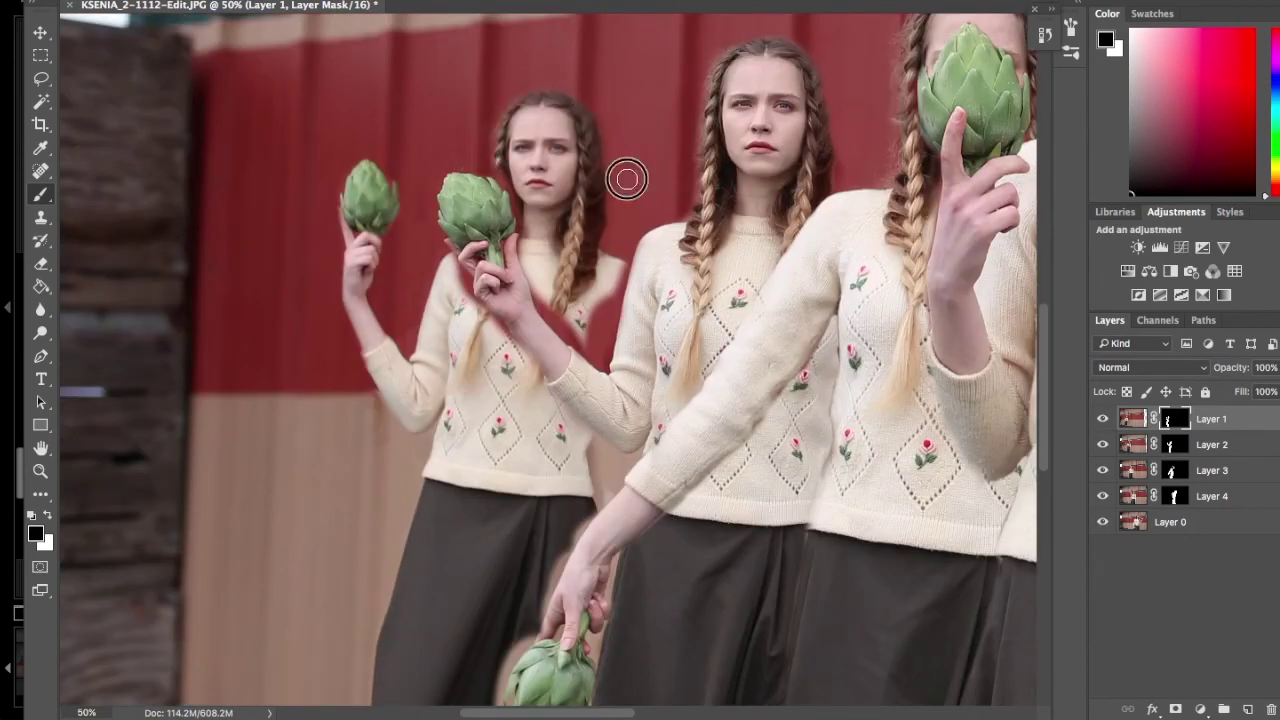
# Paint white to reveal the sweater shoulder beside the second girl's neck and fix the arm edge.
pyautogui.press('x')
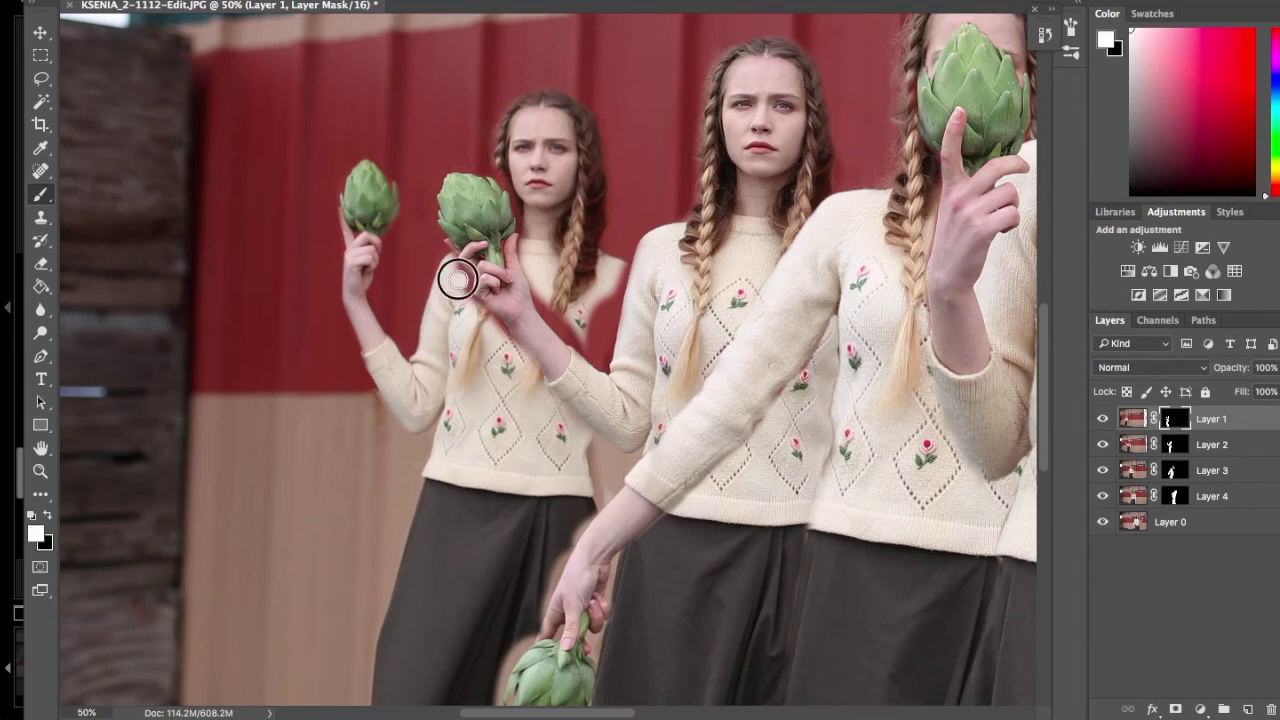
pyautogui.press('x')
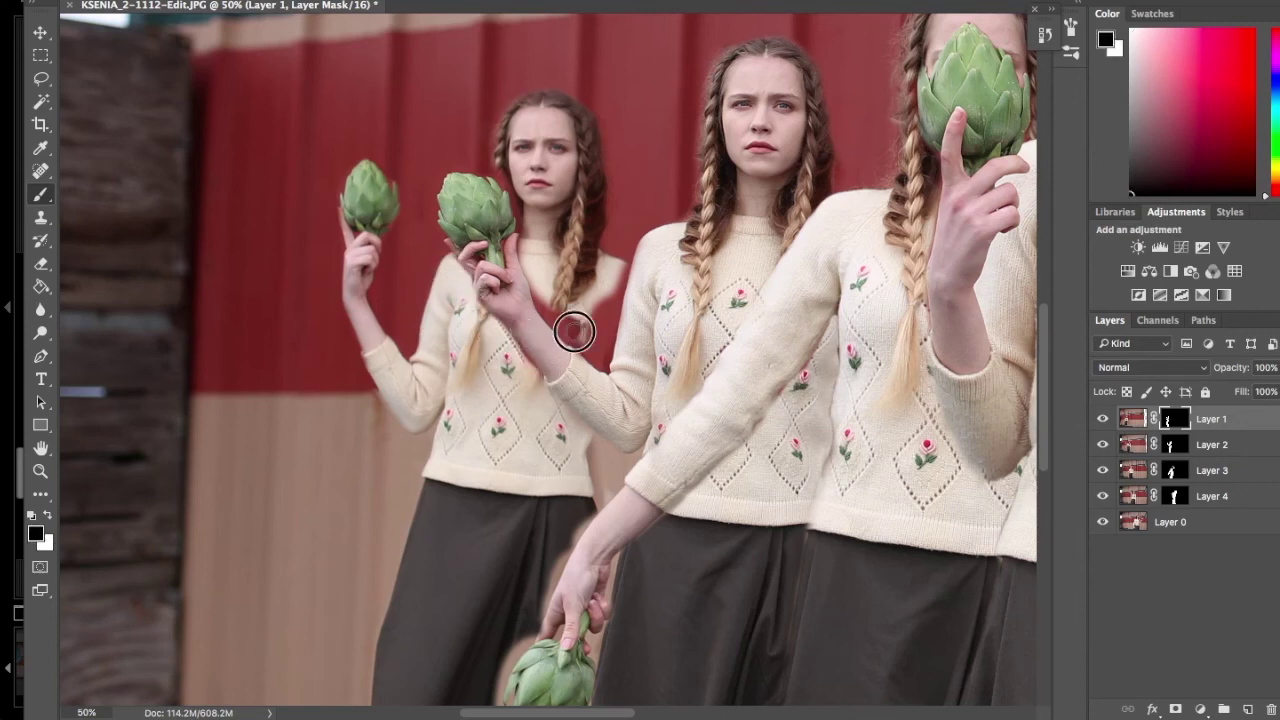
pyautogui.press('x')
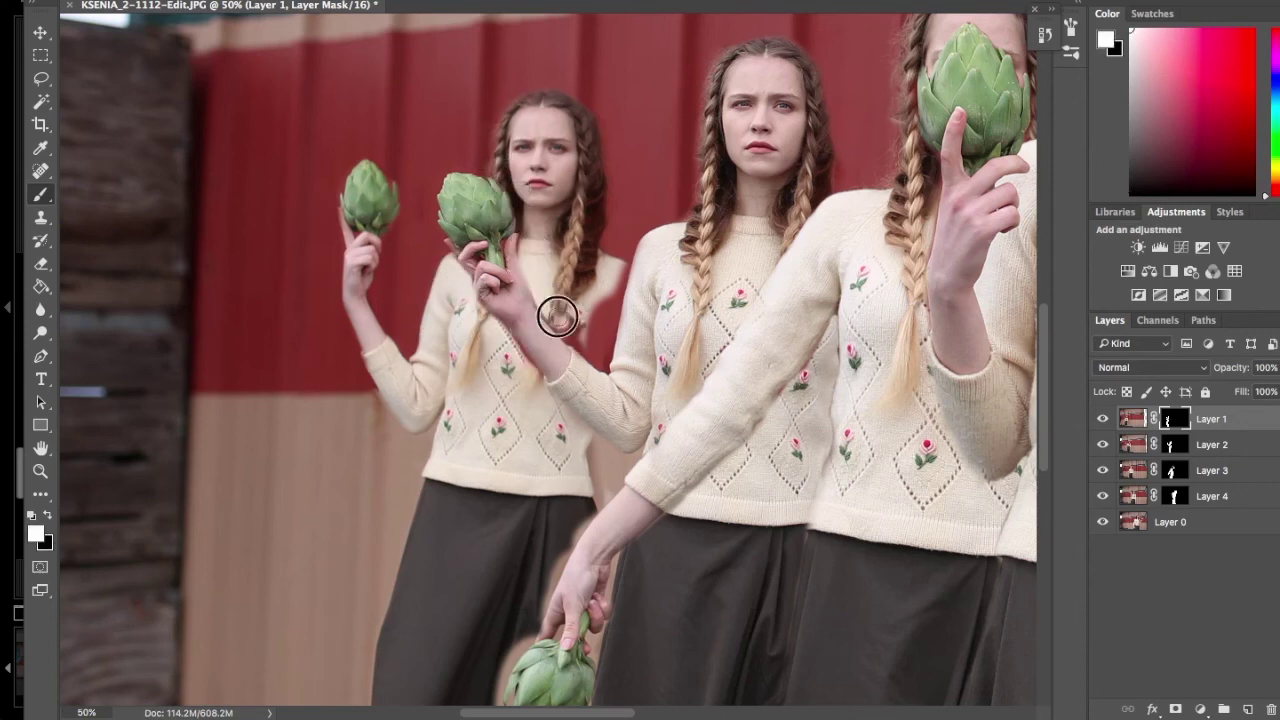
pyautogui.moveTo(557, 316)
pyautogui.mouseDown()
pyautogui.moveTo(598, 309)
pyautogui.moveTo(617, 276)
pyautogui.moveTo(568, 327)
pyautogui.moveTo(603, 369)
pyautogui.moveTo(628, 256)
pyautogui.mouseUp()
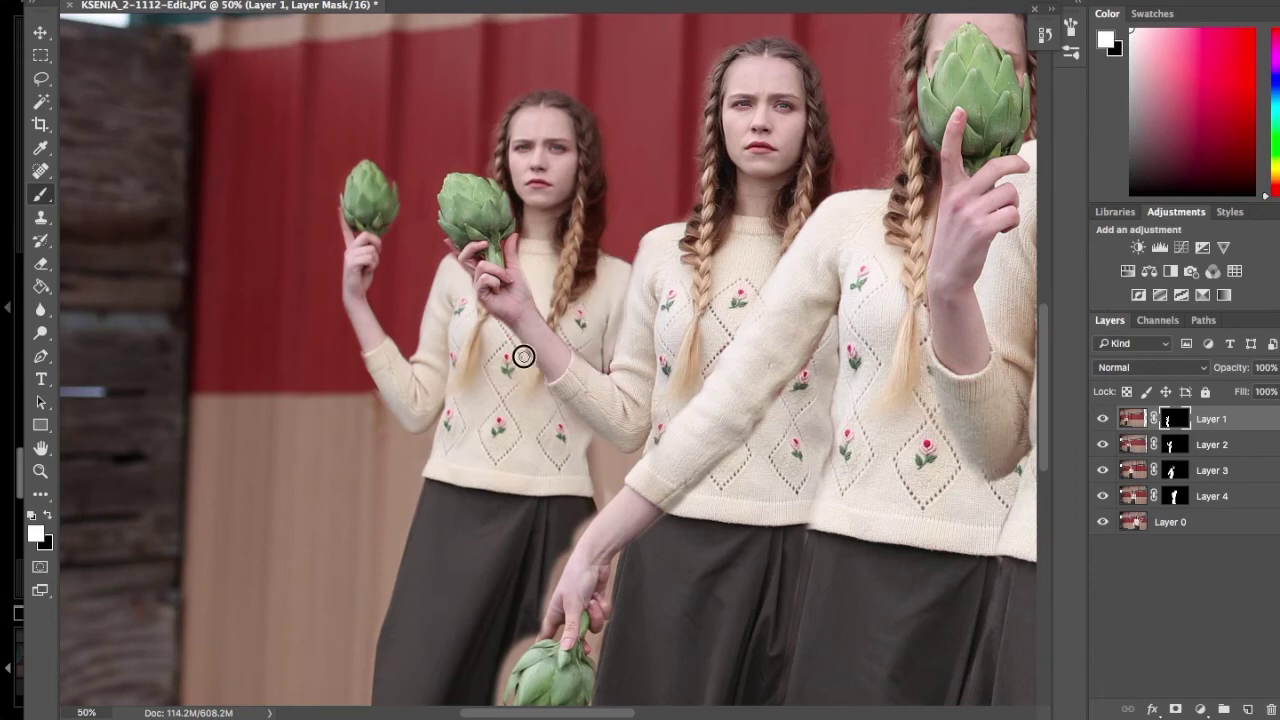
pyautogui.scroll(-3, 528, 271)
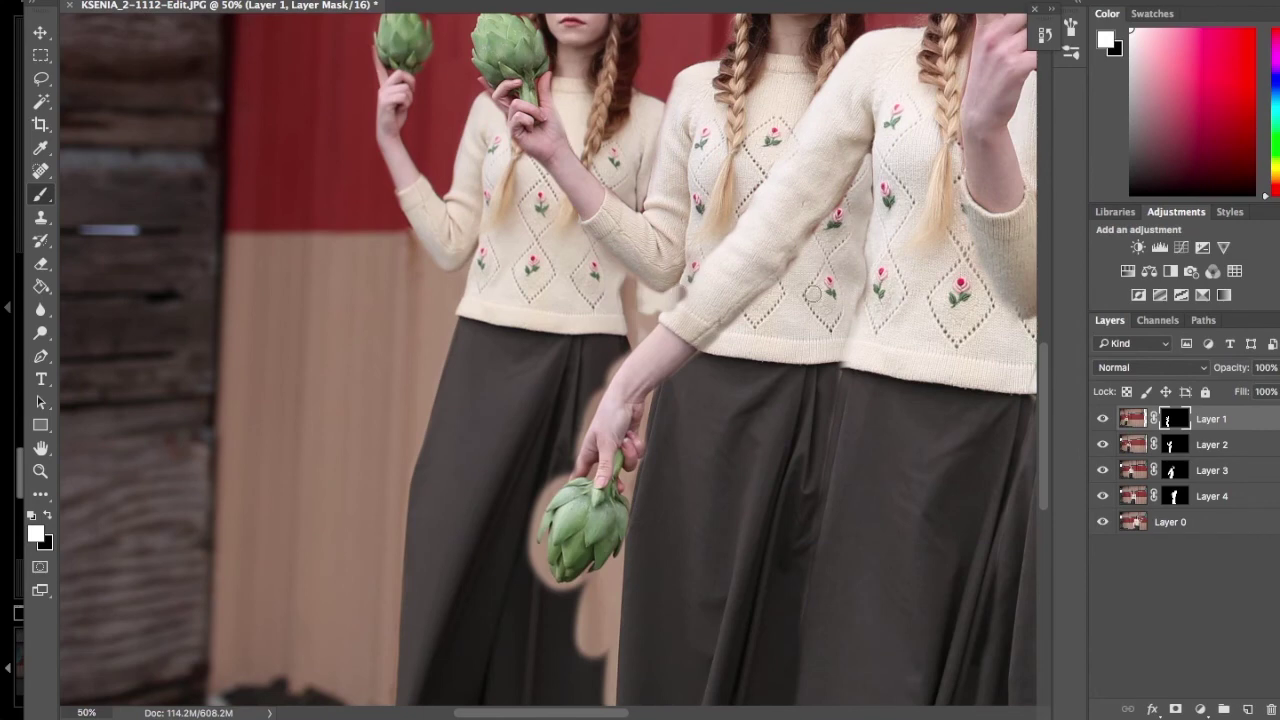
pyautogui.moveTo(670, 295)
pyautogui.mouseDown()
pyautogui.moveTo(629, 337)
pyautogui.moveTo(650, 300)
pyautogui.moveTo(626, 350)
pyautogui.mouseUp()
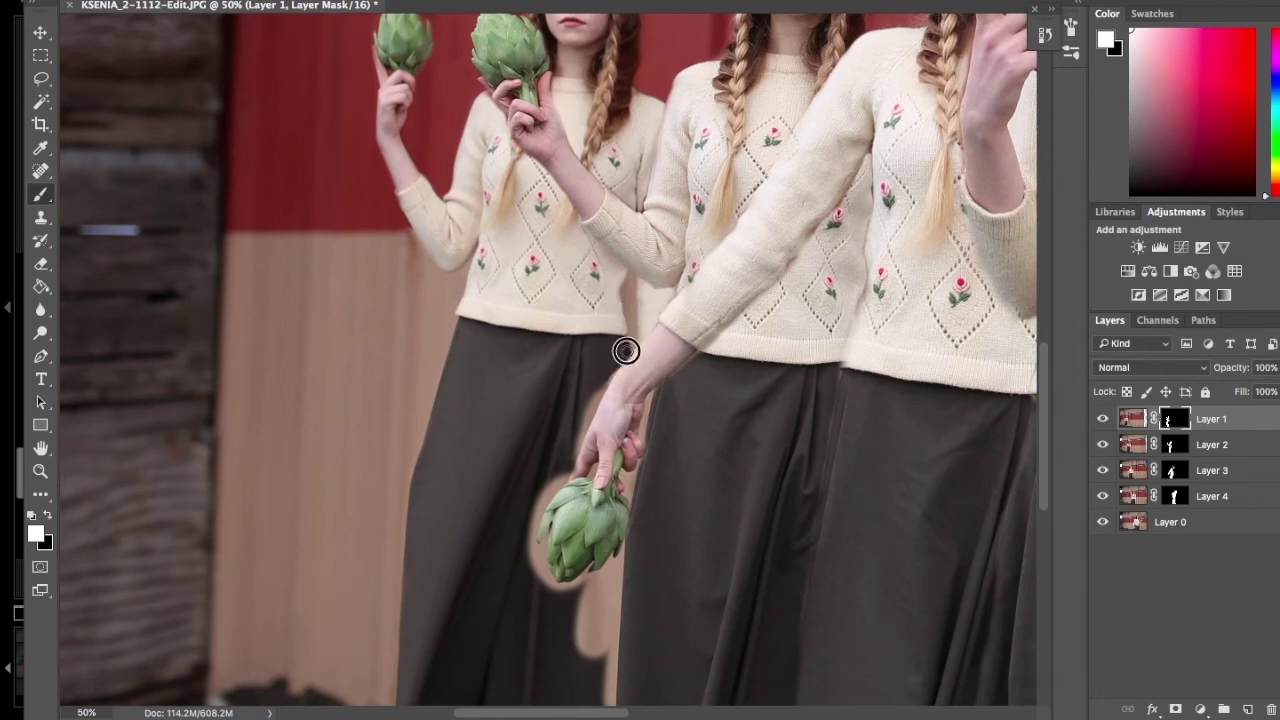
pyautogui.scroll(-2, 626, 350)
# Paint black with a smaller brush to cover stray wall beside the legs with skirt.
pyautogui.hotkey('ctrl', '+')
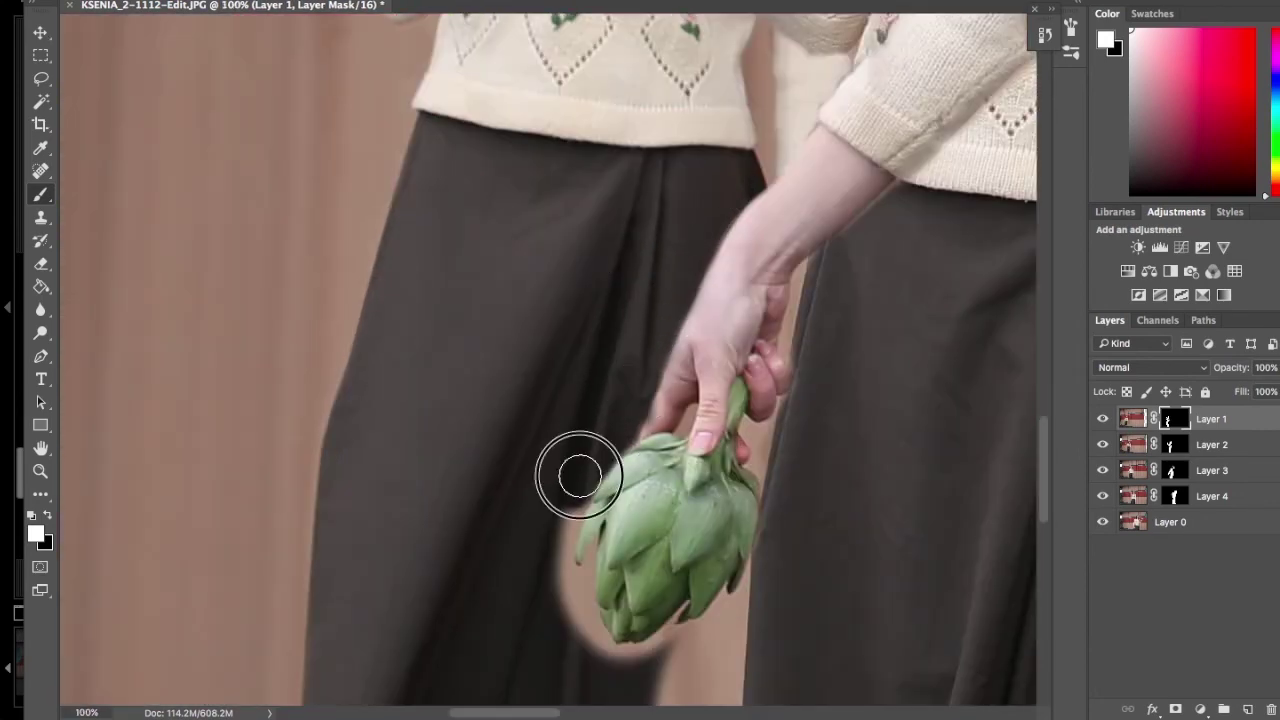
pyautogui.scroll(-5, 751, 391)
pyautogui.press('x')
pyautogui.press('[')
pyautogui.press('[')
pyautogui.press('[')
pyautogui.scroll(-3, 755, 450)
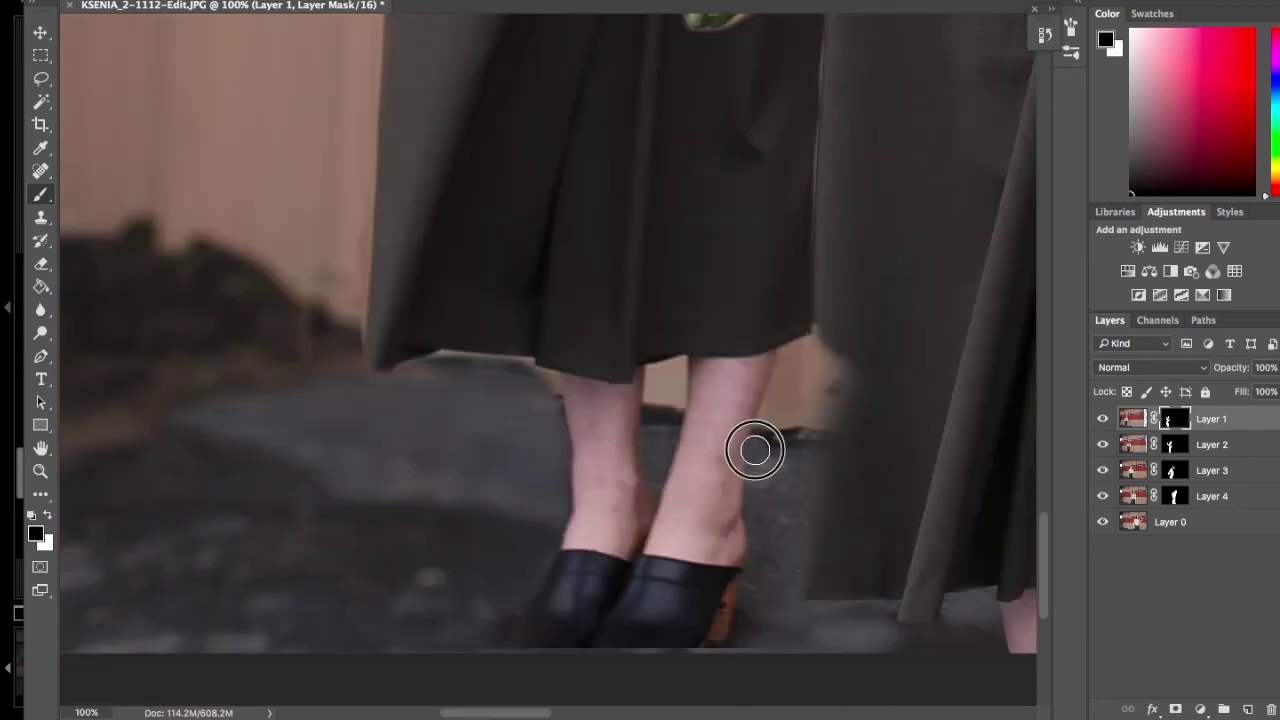
pyautogui.moveTo(755, 450)
pyautogui.mouseDown()
pyautogui.moveTo(851, 343)
pyautogui.moveTo(766, 580)
pyautogui.moveTo(660, 434)
pyautogui.moveTo(677, 377)
pyautogui.moveTo(445, 362)
pyautogui.mouseUp()
pyautogui.hotkey('ctrl', '-')
pyautogui.hotkey('ctrl', '2')
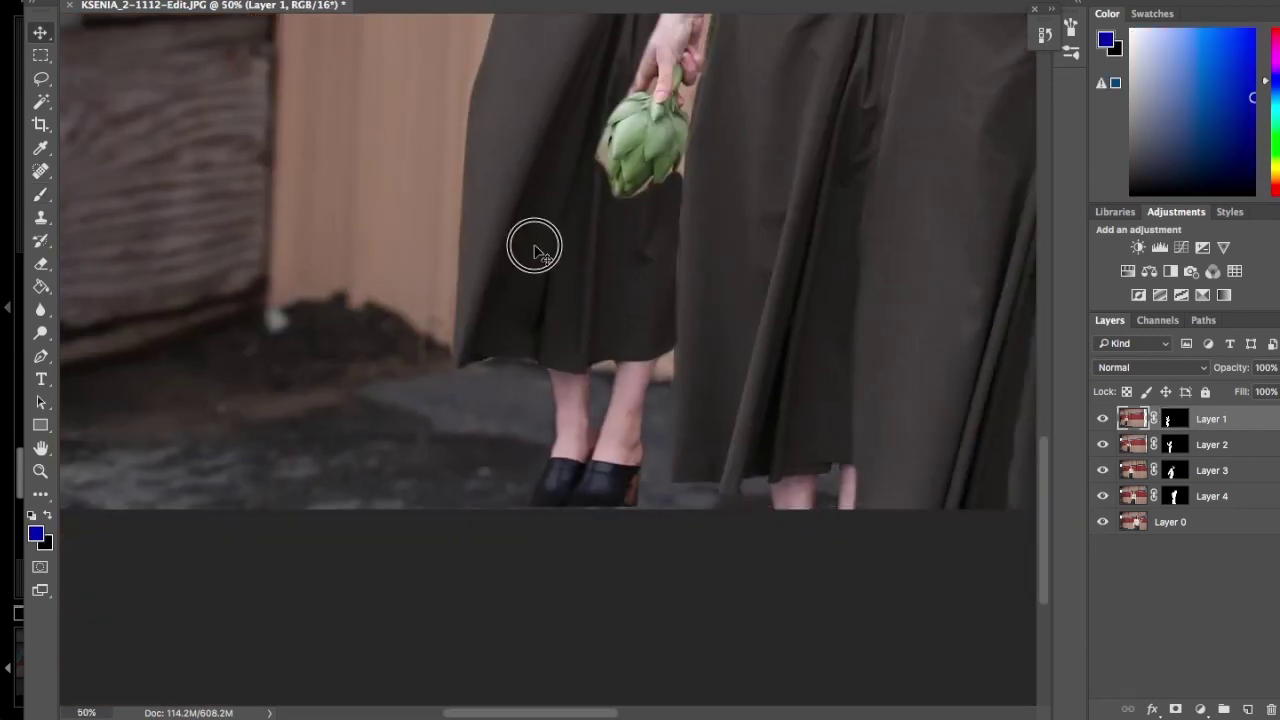
# Paint the lowered artichoke's edge back into Layer 1's mask with a fine brush.
pyautogui.hotkey('ctrl', '\\')
pyautogui.hotkey('ctrl', '+')
pyautogui.hotkey('ctrl', '+')
pyautogui.hotkey('ctrl', '+')
pyautogui.hotkey('ctrl', '+')
pyautogui.moveTo(760, 255)
pyautogui.mouseDown()
pyautogui.moveTo(766, 223)
pyautogui.moveTo(821, 399)
pyautogui.mouseUp()
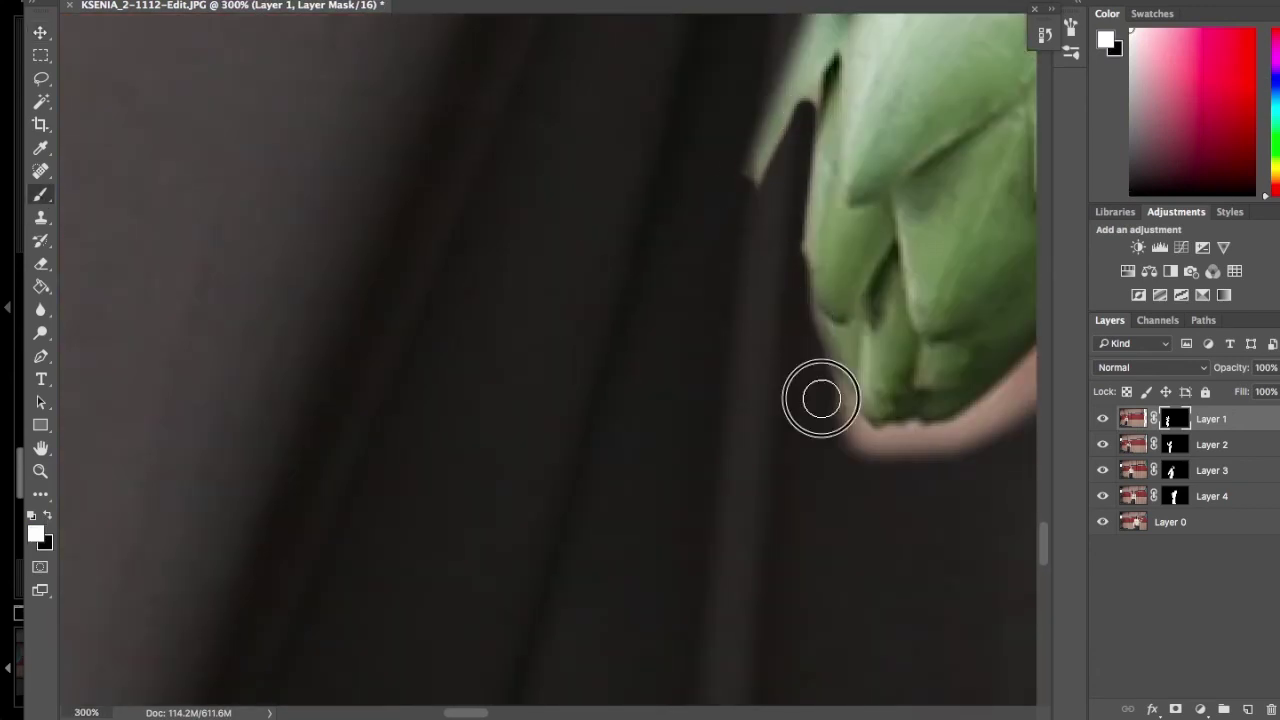
pyautogui.hscroll(5, 849, 386)
pyautogui.press('[')
pyautogui.hscroll(5, 834, 354)
pyautogui.press(']')
pyautogui.press(']')
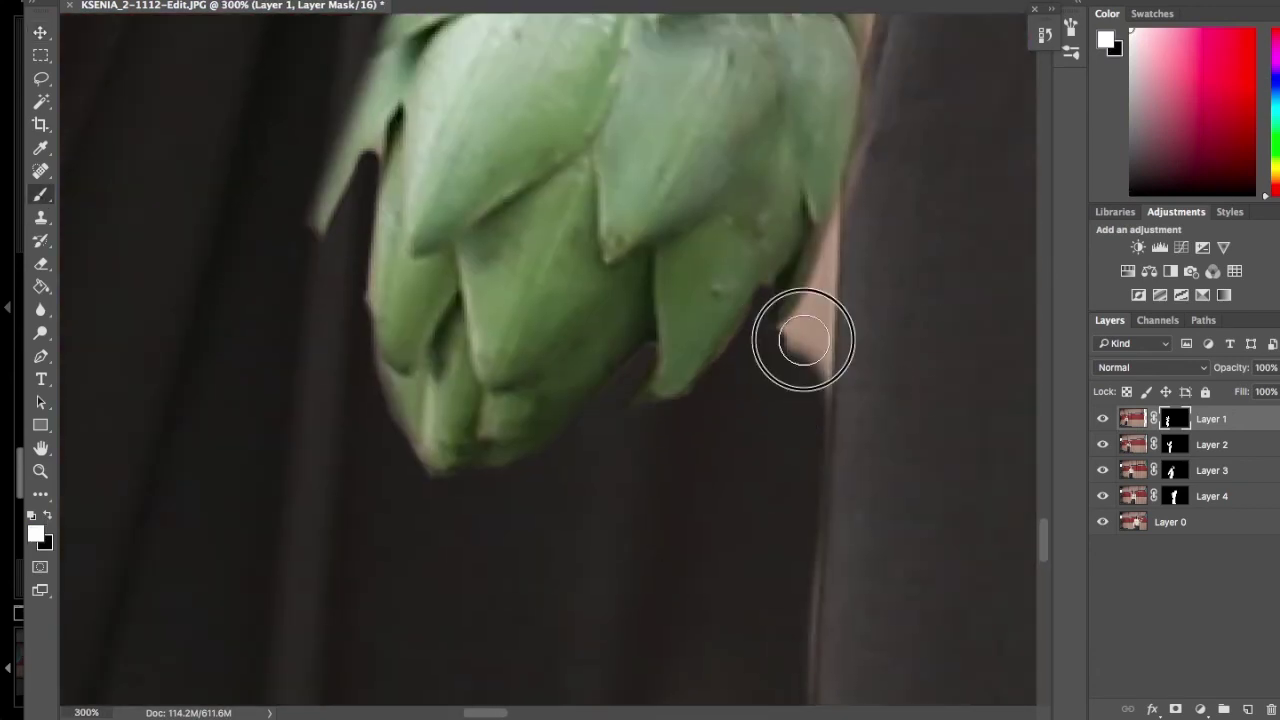
pyautogui.press('[')
pyautogui.press('[')
pyautogui.scroll(5, 790, 480)
# Zoom out to the whole image and step through zoom levels to review the composite.
pyautogui.hotkey('ctrl', '-')
pyautogui.hotkey('ctrl', '-')
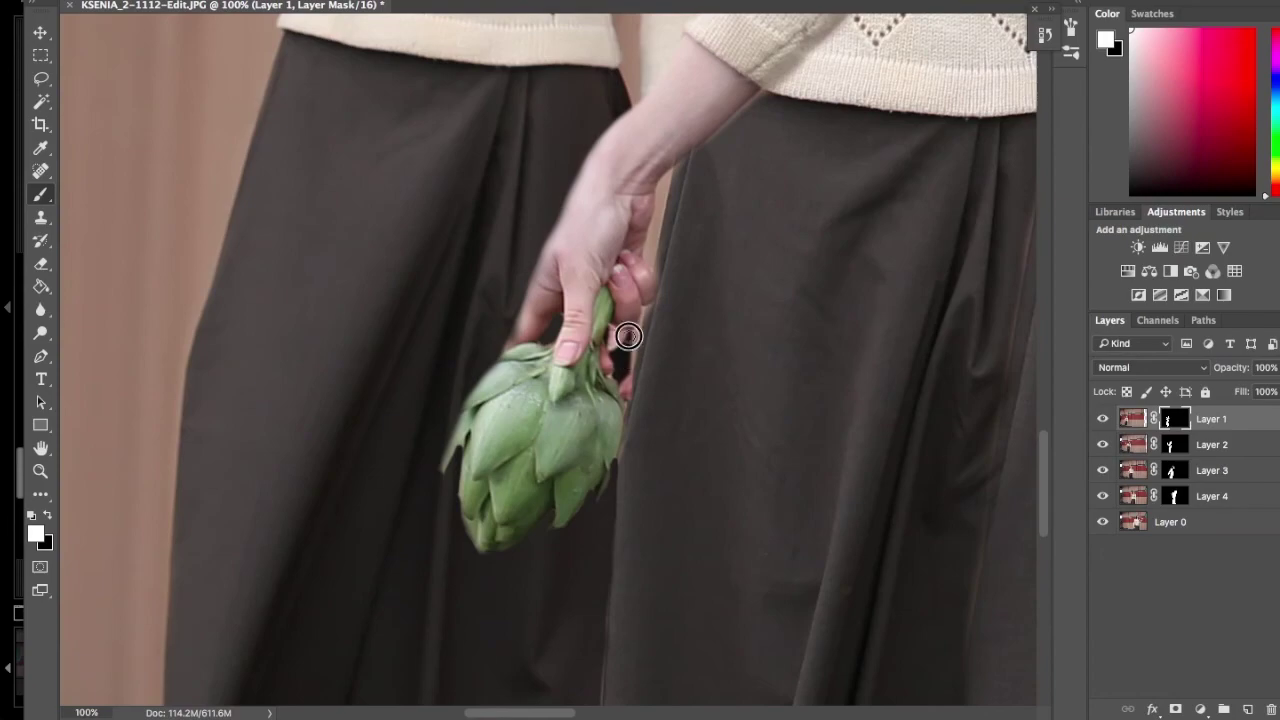
pyautogui.scroll(5, 650, 240)
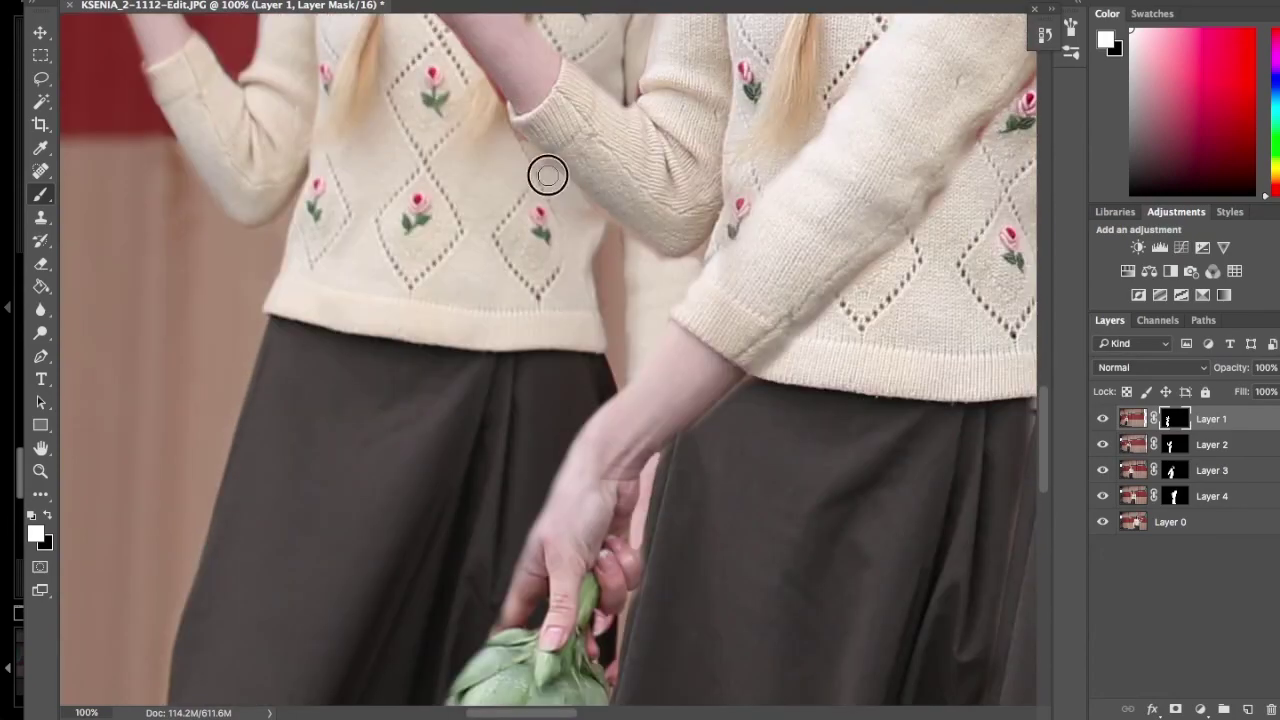
pyautogui.hotkey('ctrl', '-')
pyautogui.hotkey('ctrl', '-')
pyautogui.hotkey('ctrl', '-')
pyautogui.hotkey('ctrl', '-')
pyautogui.hotkey('ctrl', '-')
pyautogui.hotkey('ctrl', '+')
pyautogui.hotkey('ctrl', '+')
pyautogui.hotkey('ctrl', '+')
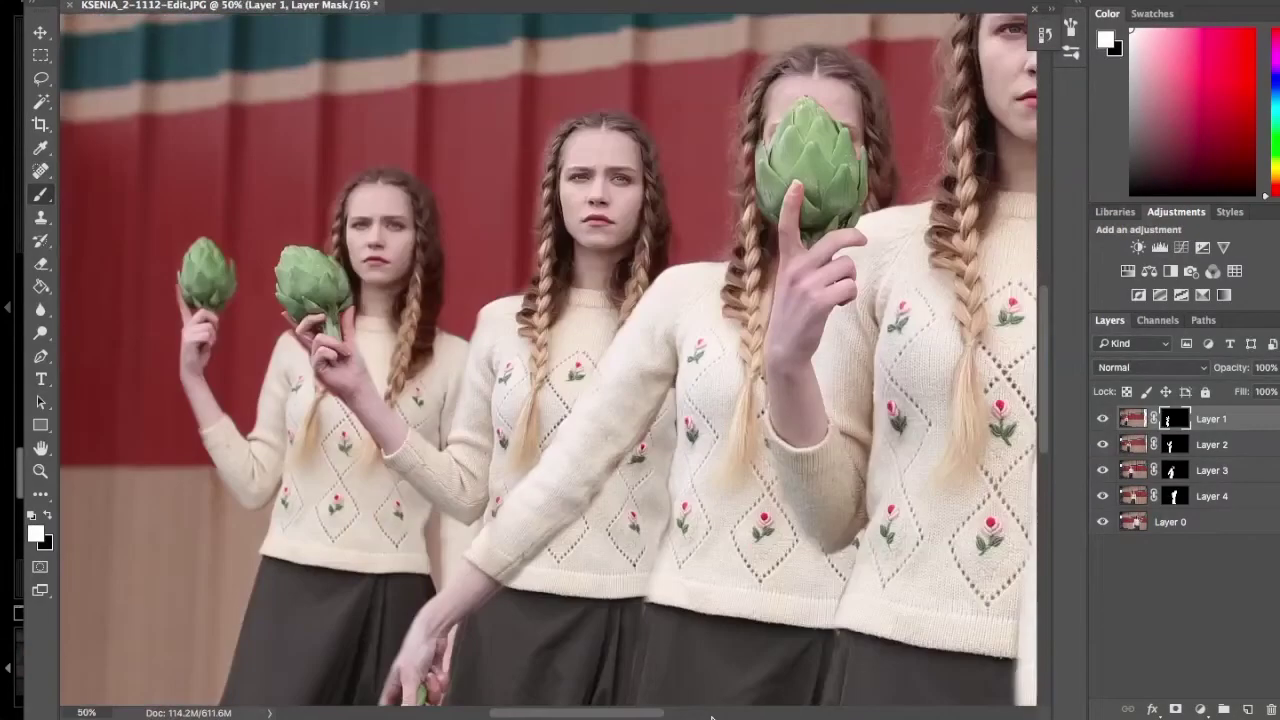
pyautogui.hotkey('ctrl', '+')
pyautogui.hotkey('ctrl', '-')
pyautogui.hotkey('ctrl', '-')
pyautogui.hotkey('ctrl', '-')
pyautogui.hotkey('ctrl', '-')
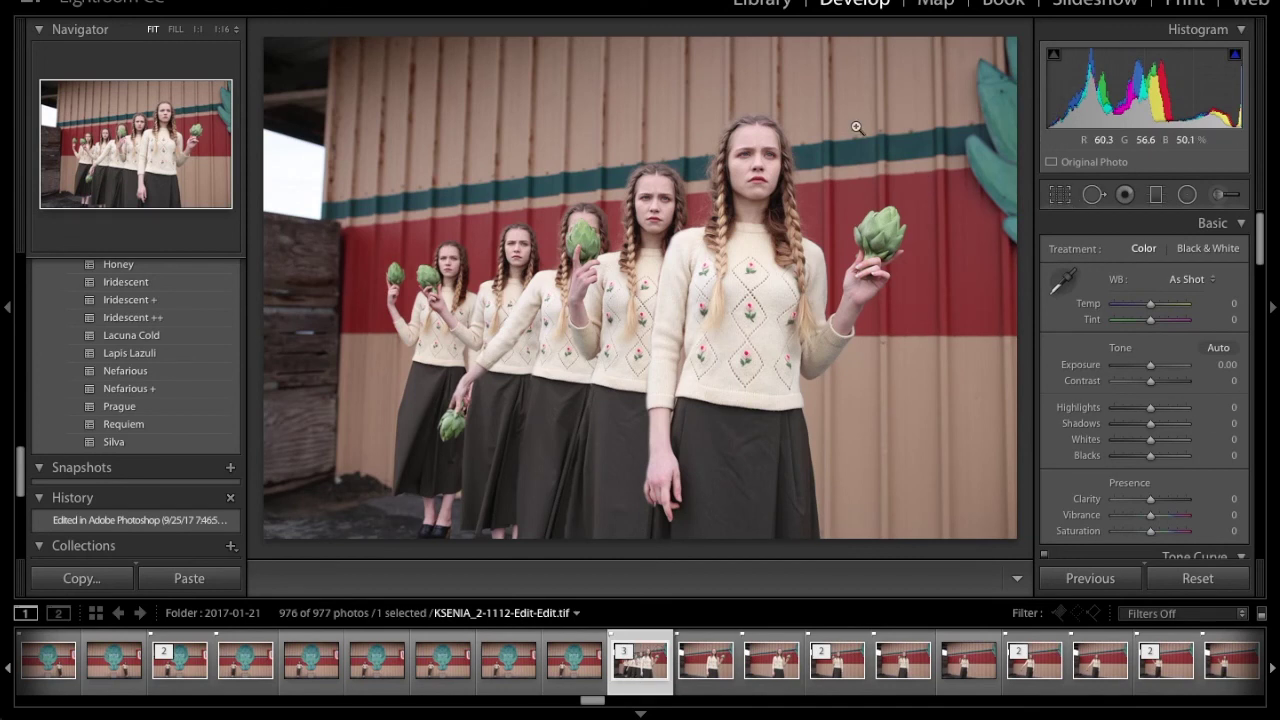
# Crop inward from the top-left corner, shift the photo right and up, and apply the crop.
pyautogui.click(1062, 196)
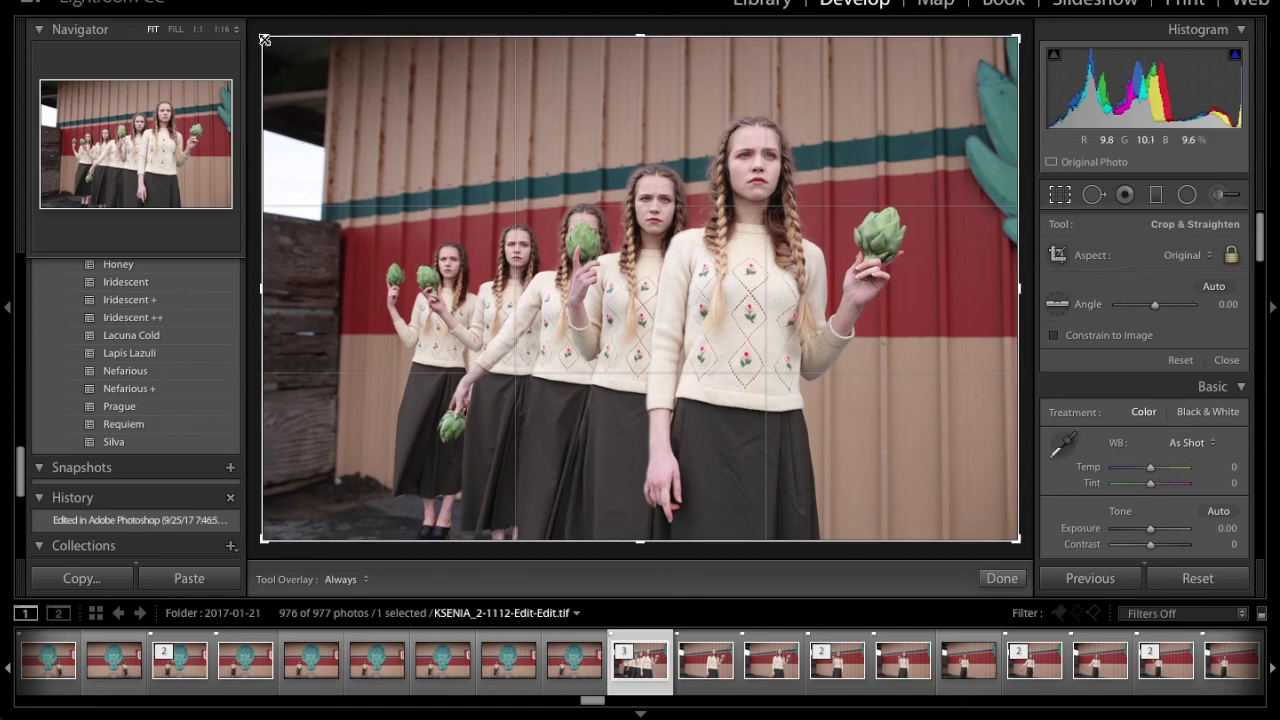
pyautogui.moveTo(262, 37); pyautogui.dragTo(308, 54)
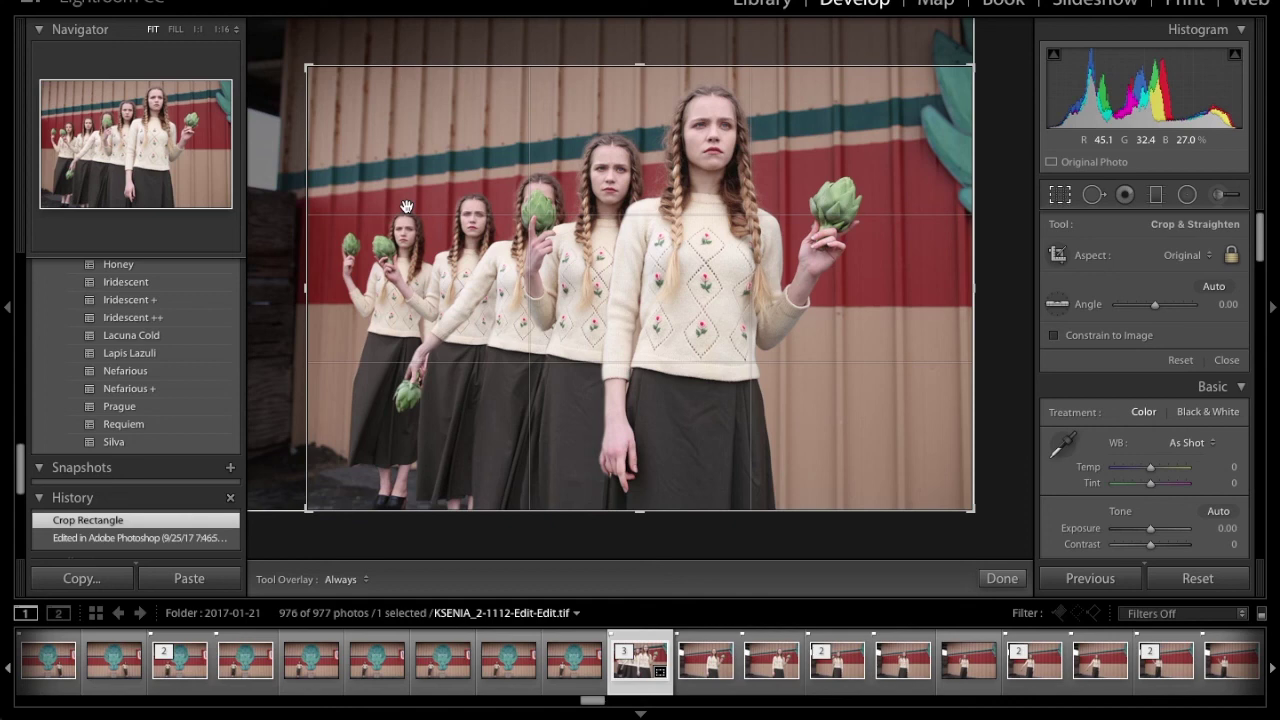
pyautogui.moveTo(516, 183); pyautogui.dragTo(331, 244)
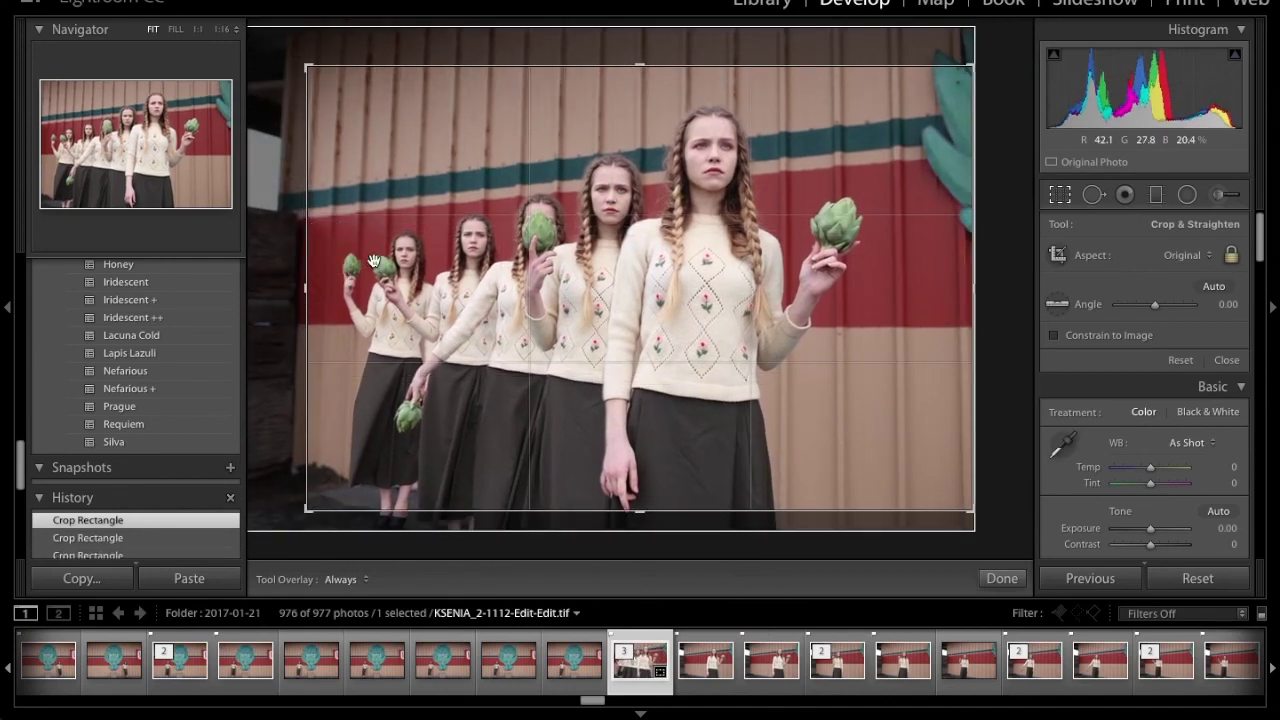
pyautogui.moveTo(713, 301); pyautogui.dragTo(860, 143)
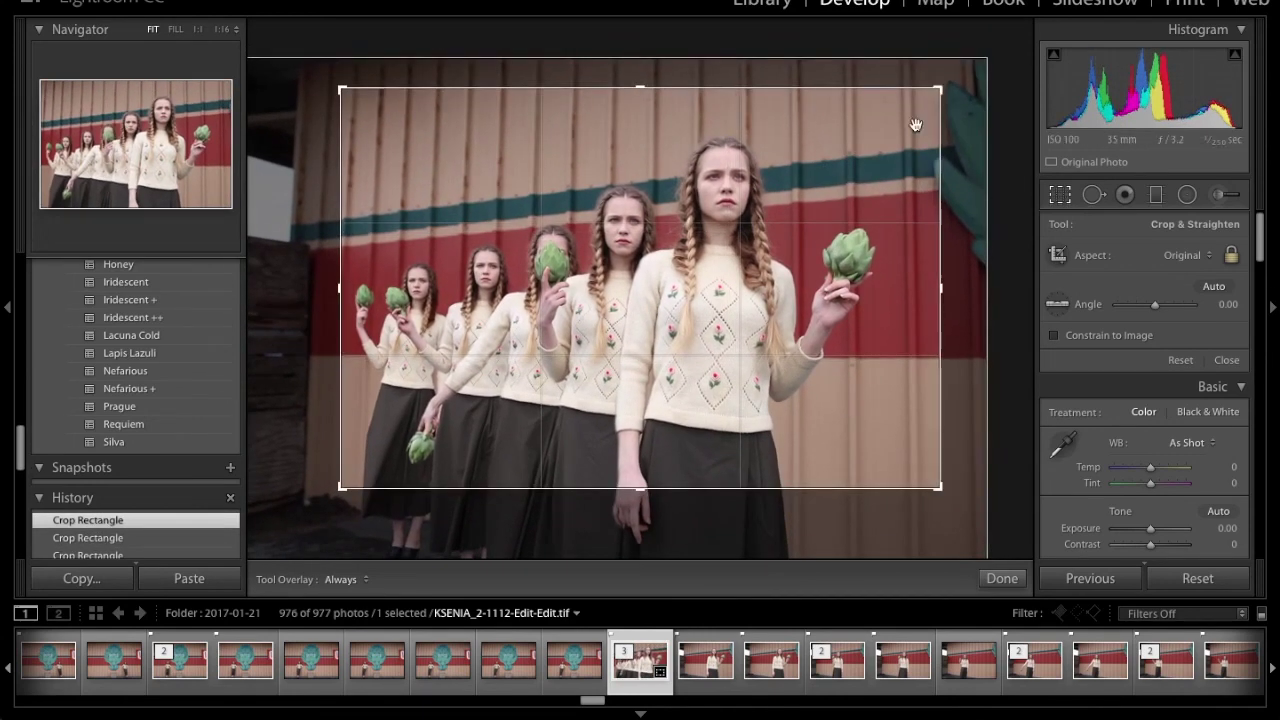
pyautogui.press('Return')
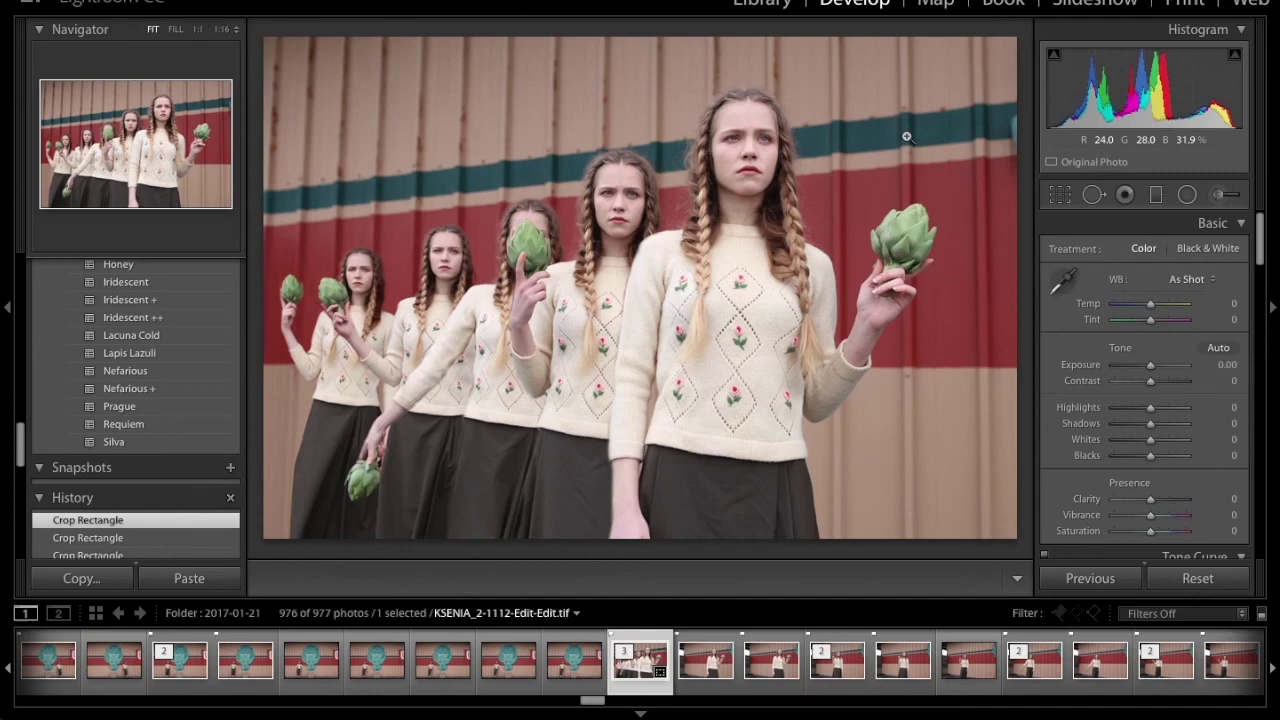